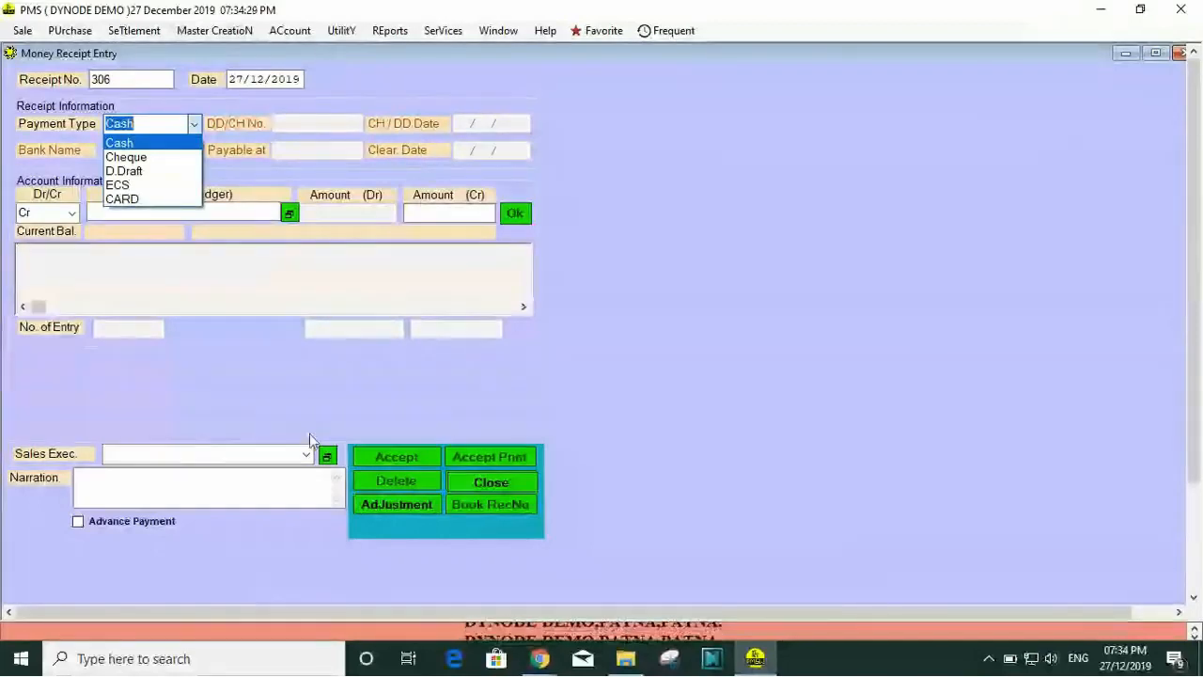
Step: Keep the proposed receipt number and date, and set the payment type to Cheque
left_click(774, 320)
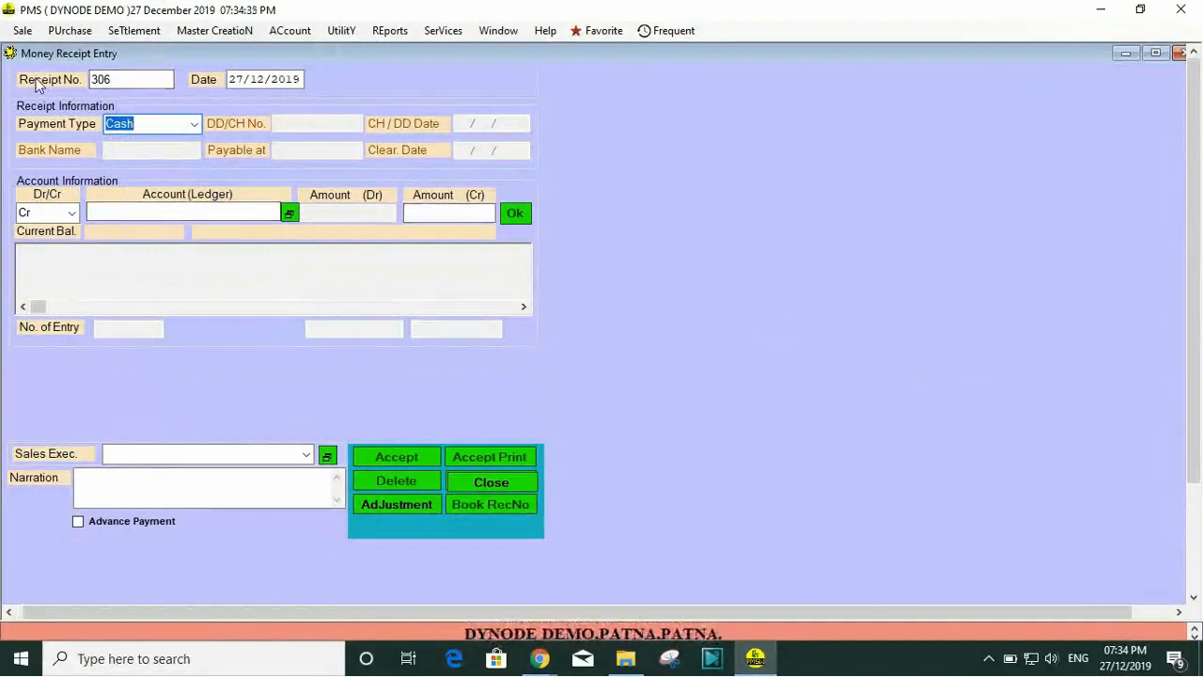
left_click(142, 79)
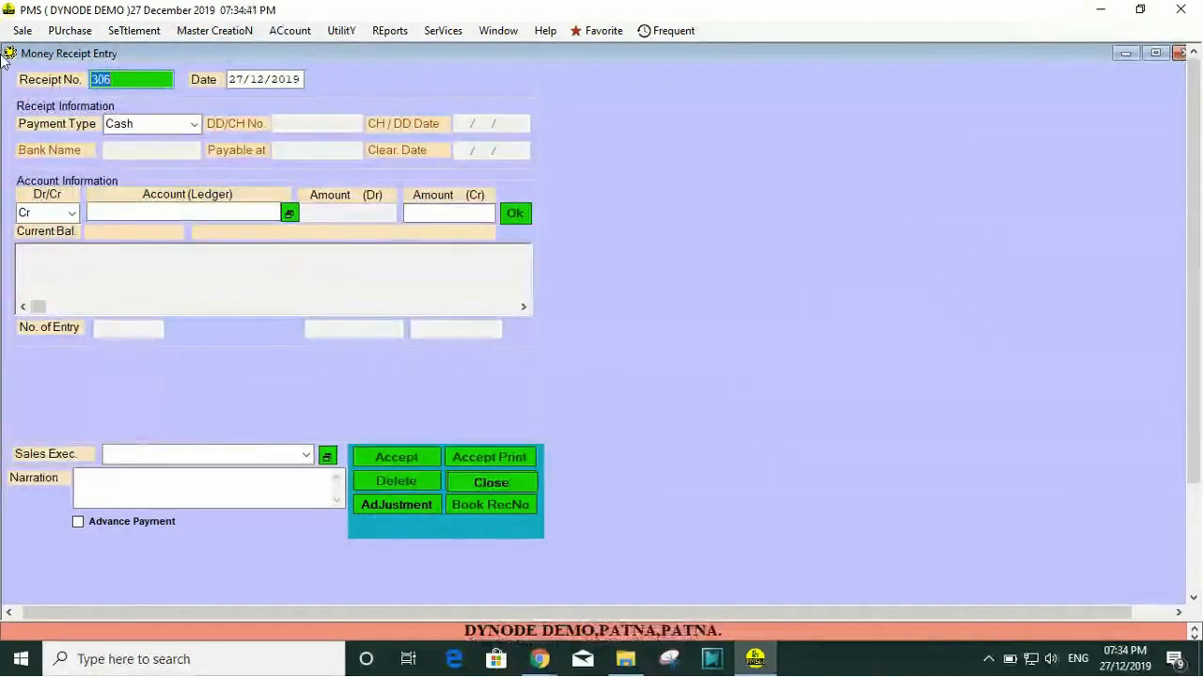
key("Return")
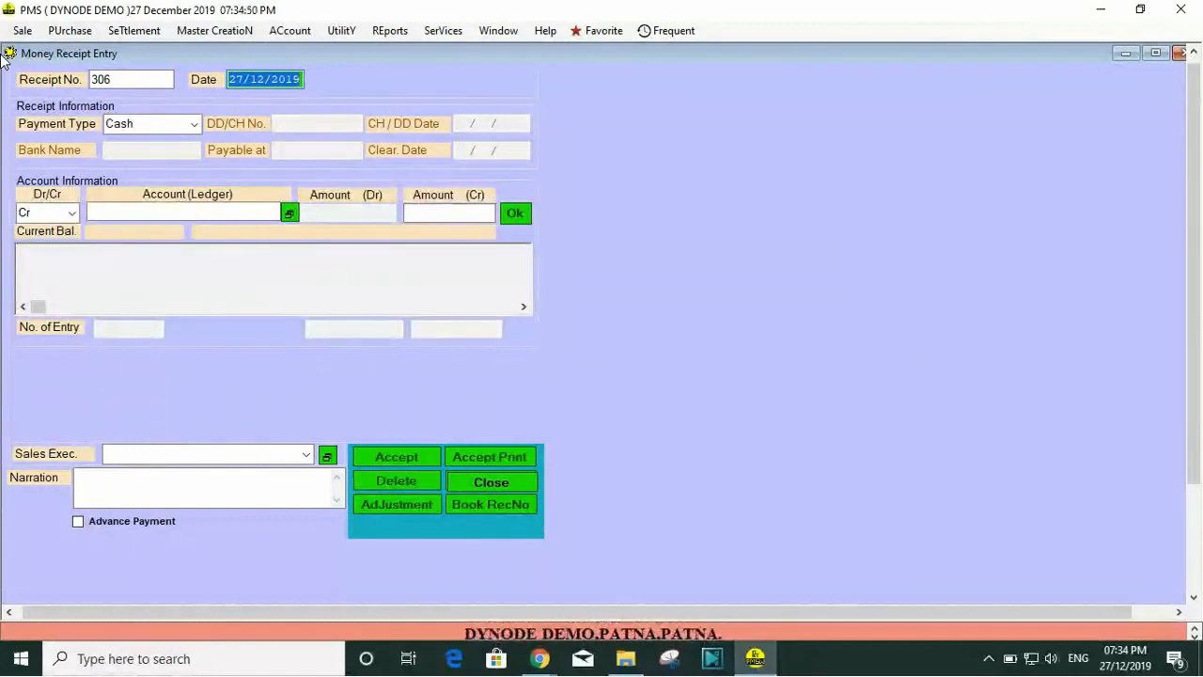
key("Return")
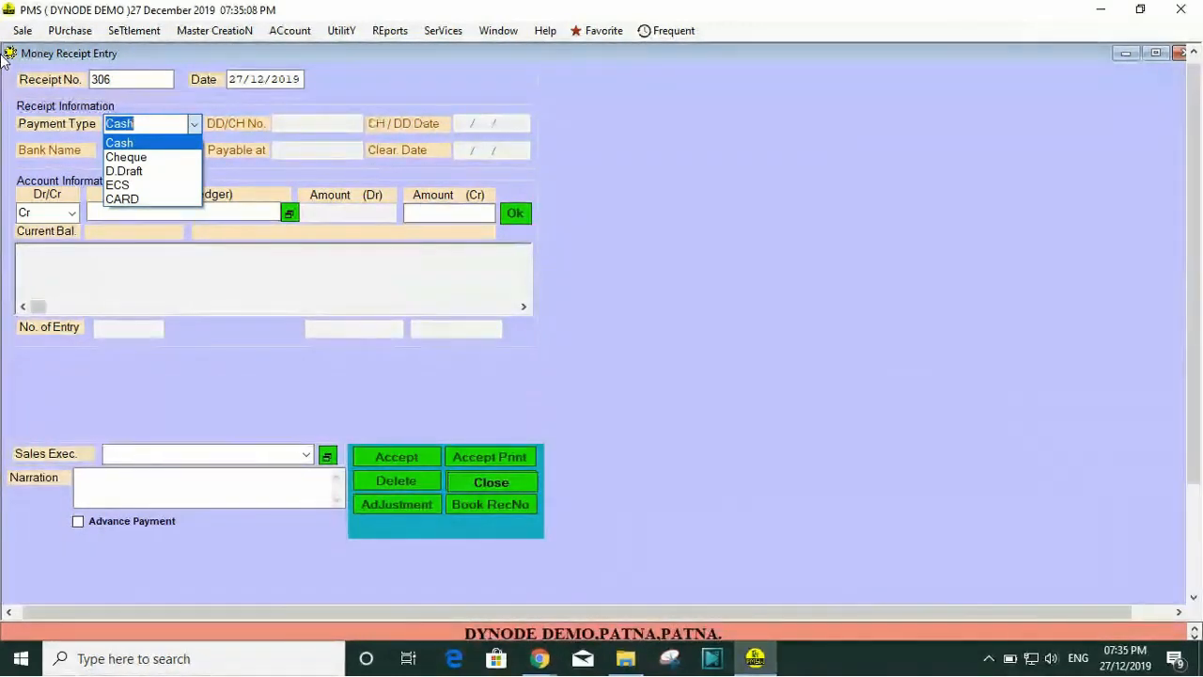
key("Return")
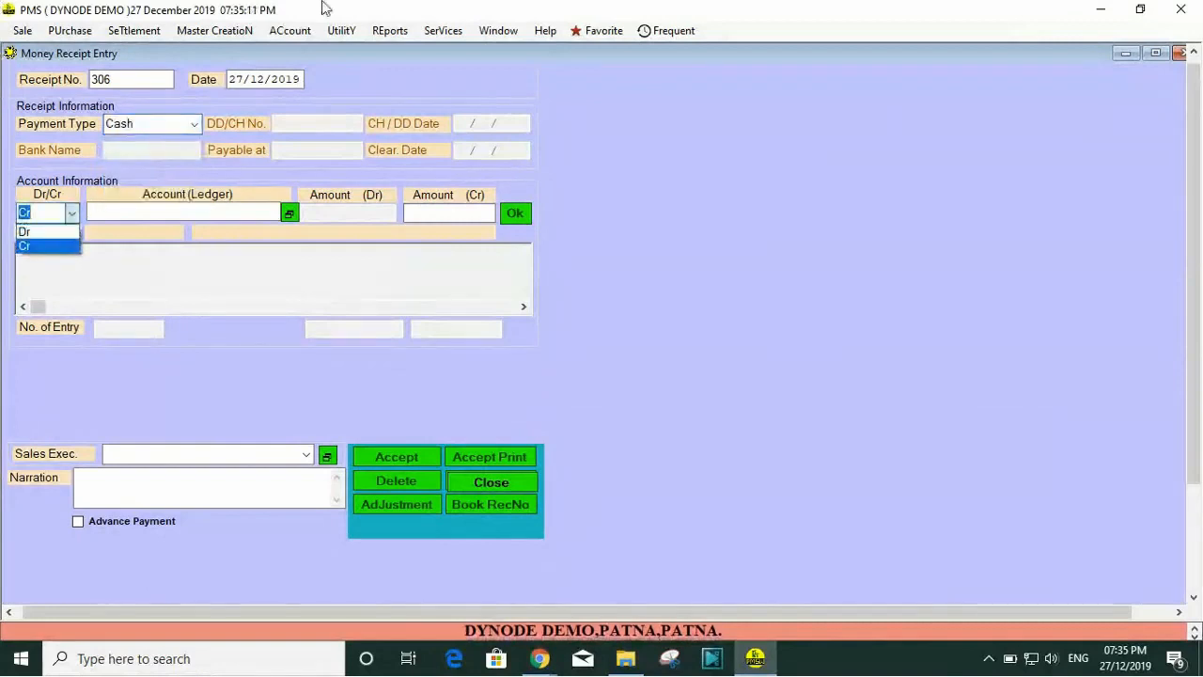
left_click(234, 130)
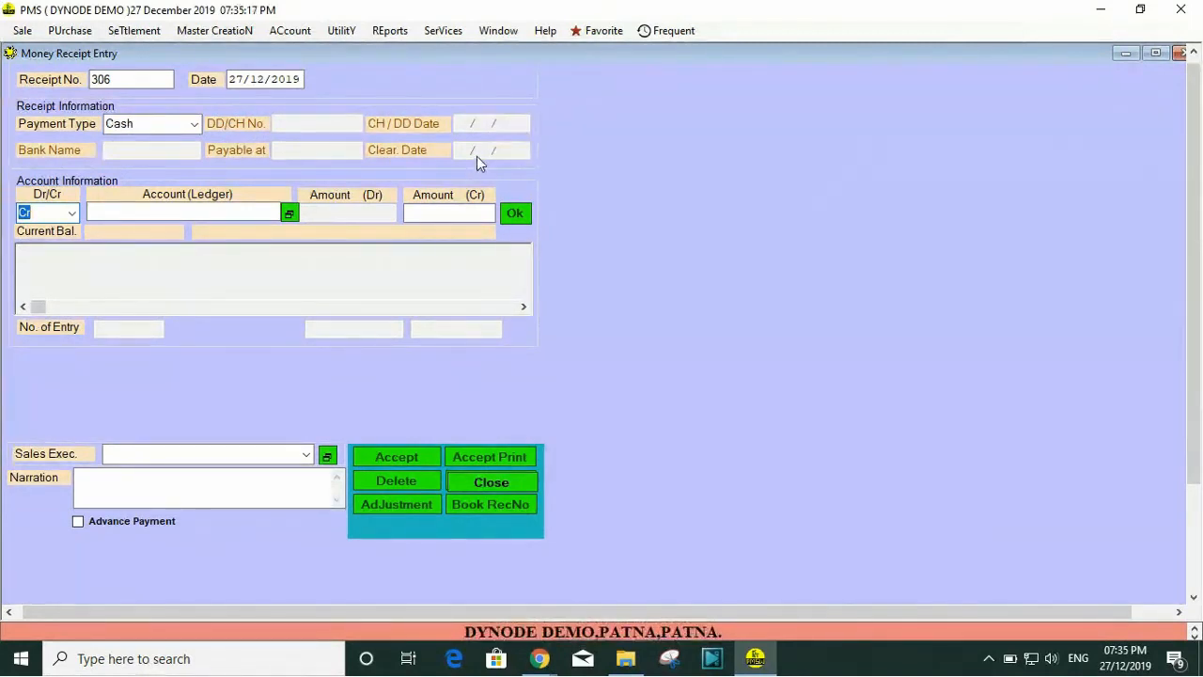
left_click(191, 129)
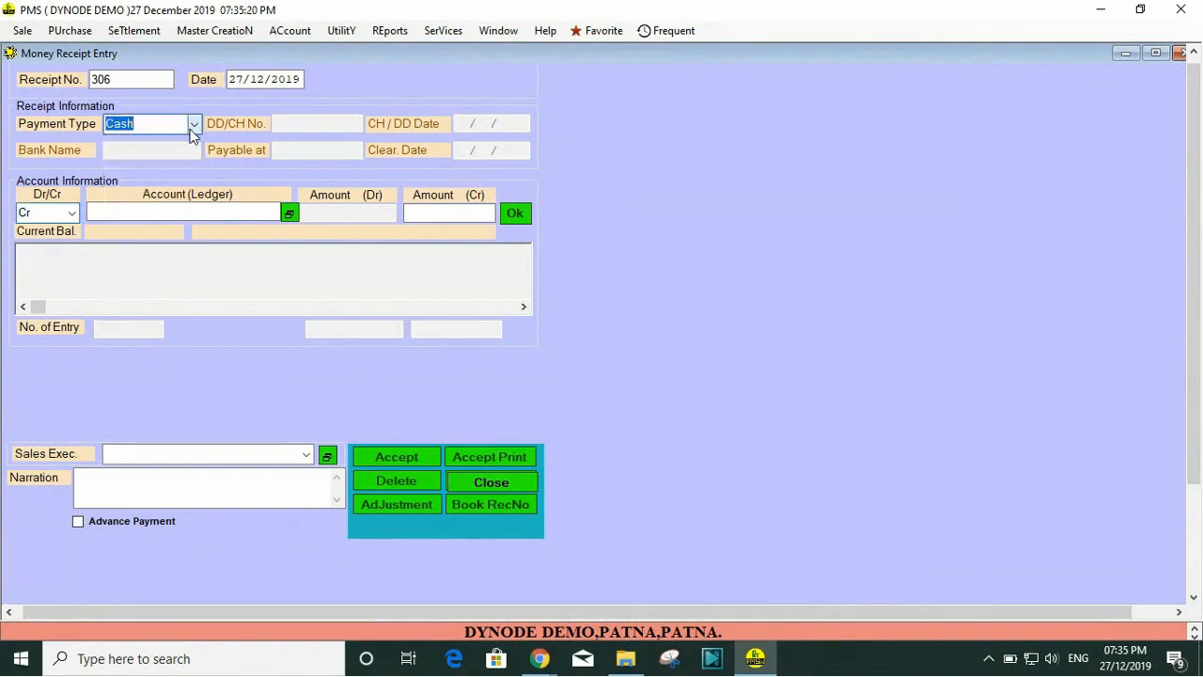
left_click(186, 156)
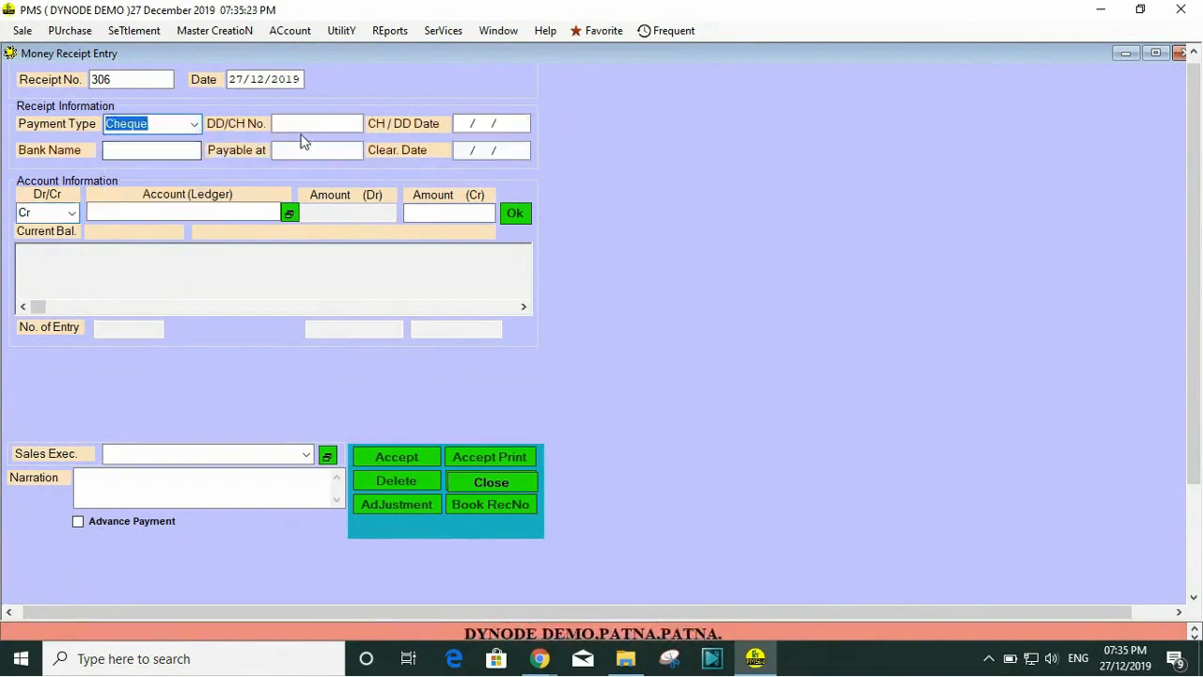
left_click(303, 127)
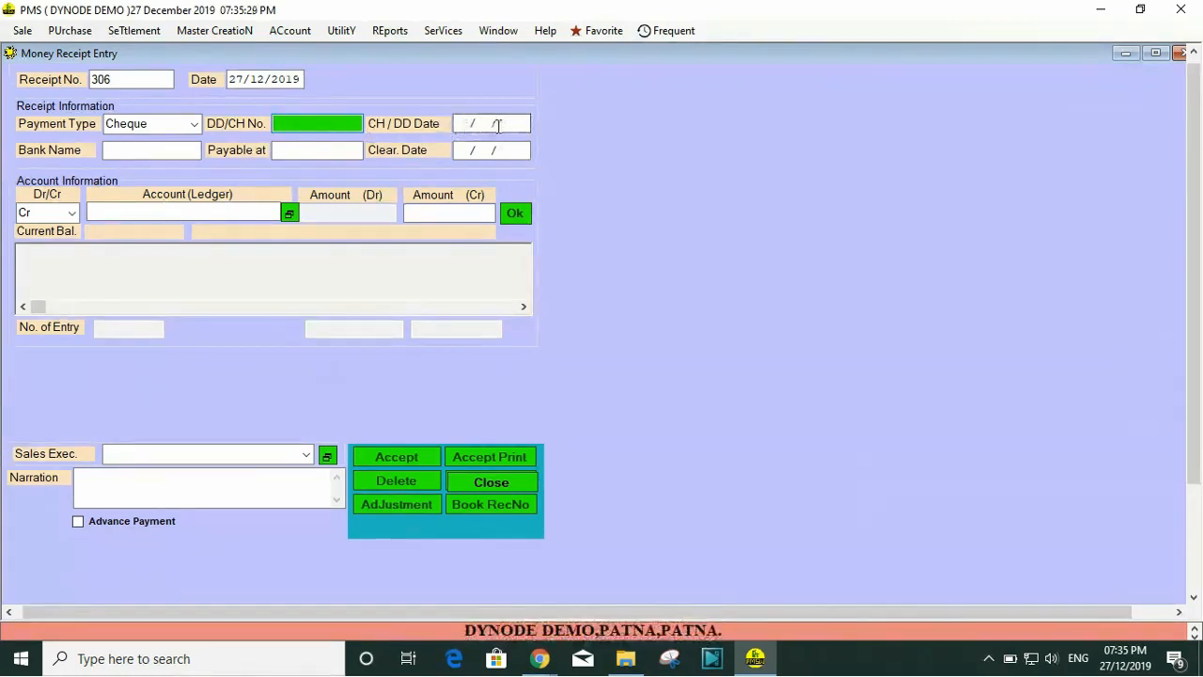
left_click(172, 154)
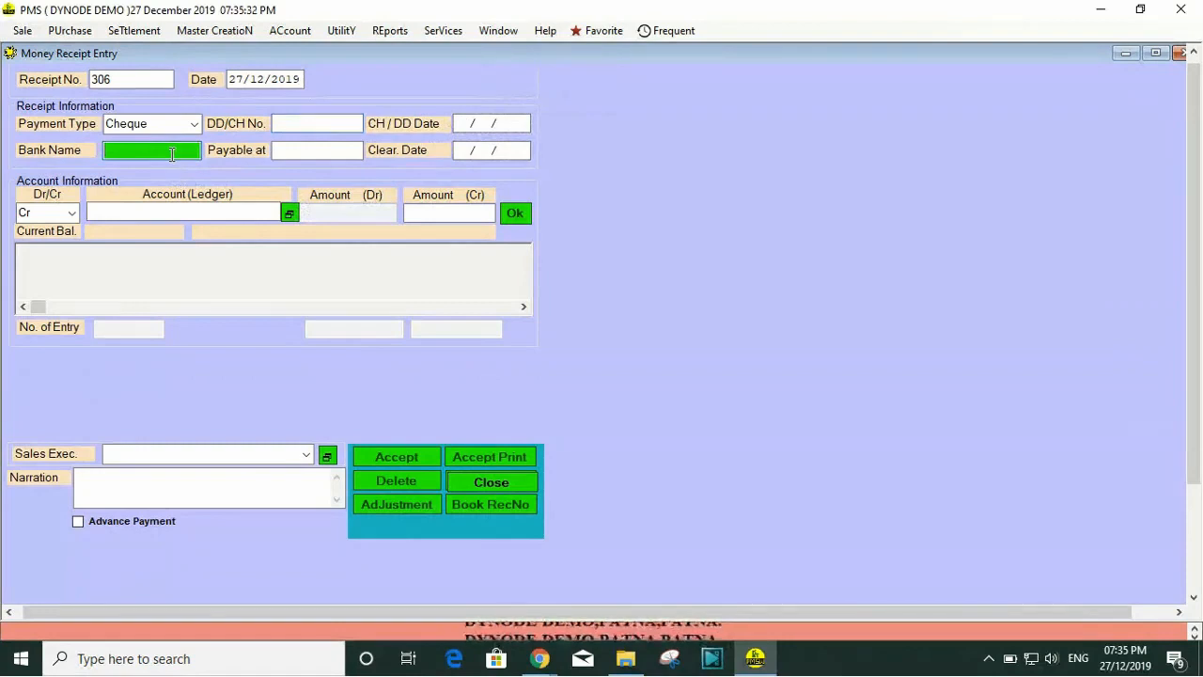
left_click(328, 152)
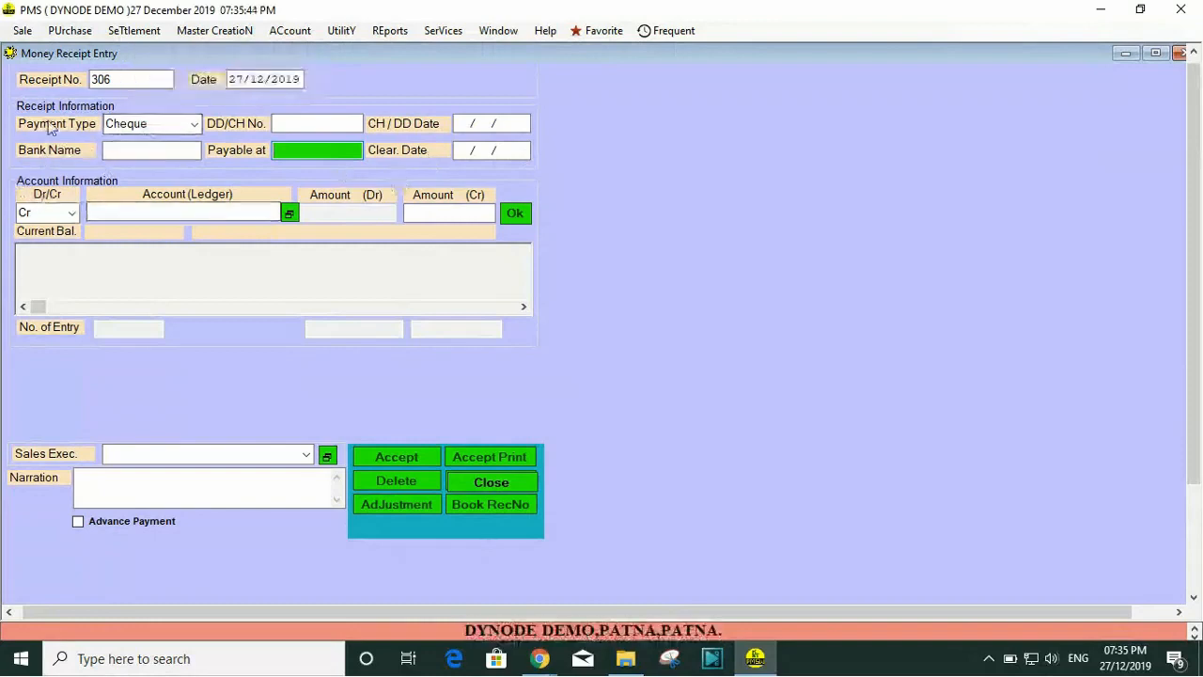
Step: Enter the cheque number and set the cheque date to 26/12/2019
left_click(311, 123)
type("CH12345")
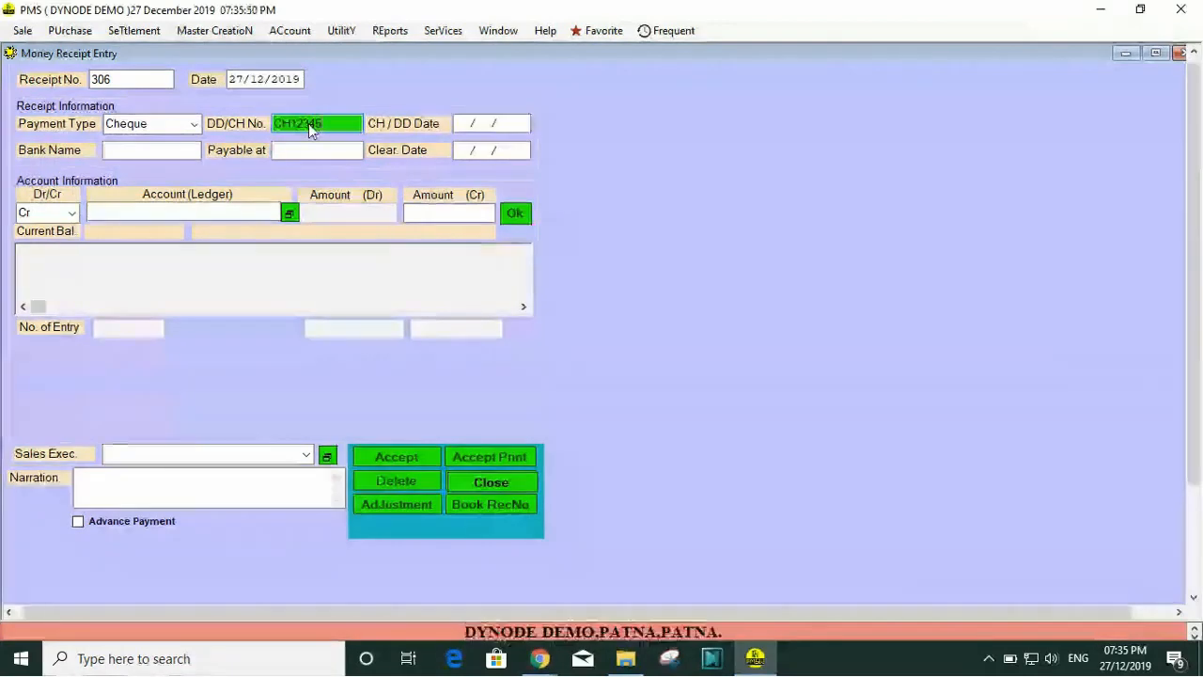
key("Return")
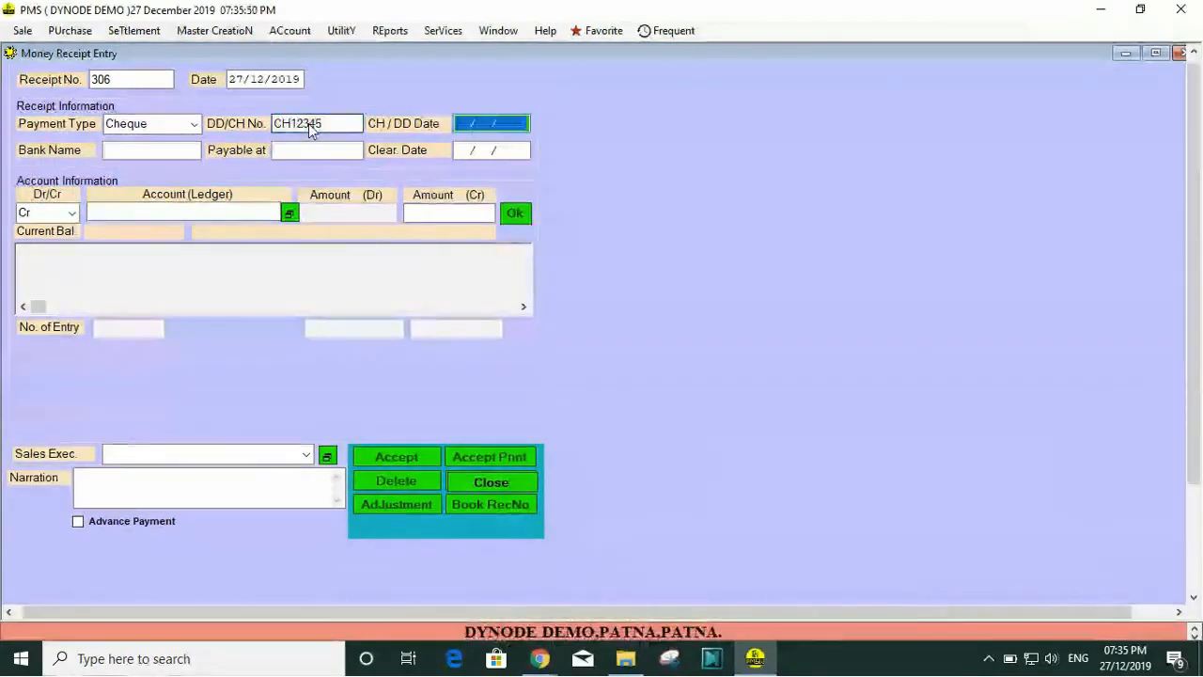
type("27/  /")
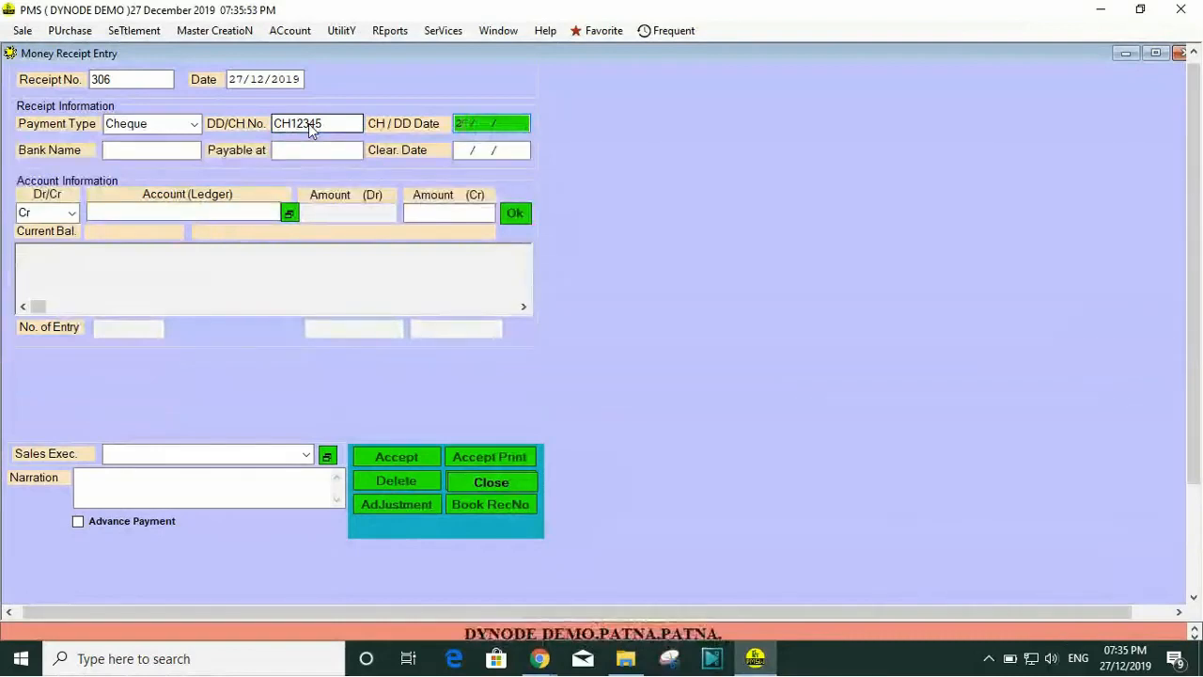
type("612")
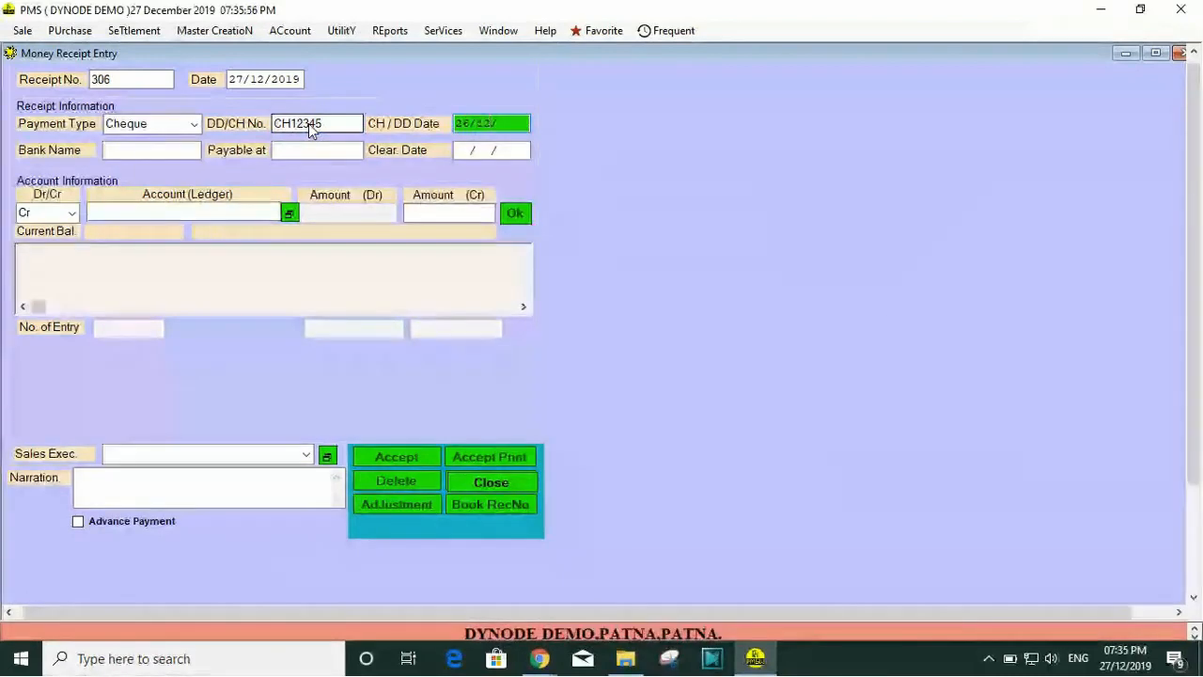
type("2019")
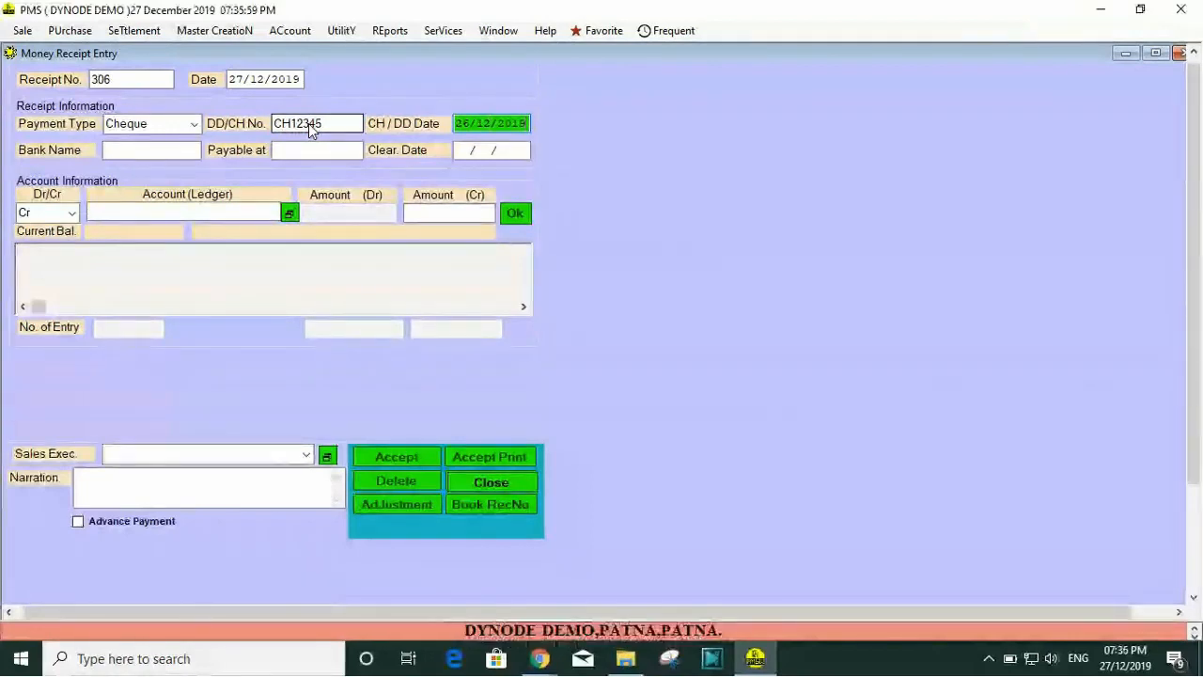
key("Return")
Step: Enter SBI as the bank name and GANDHI MAIDAN as the payable location, leaving the clearing date blank
type("SBI")
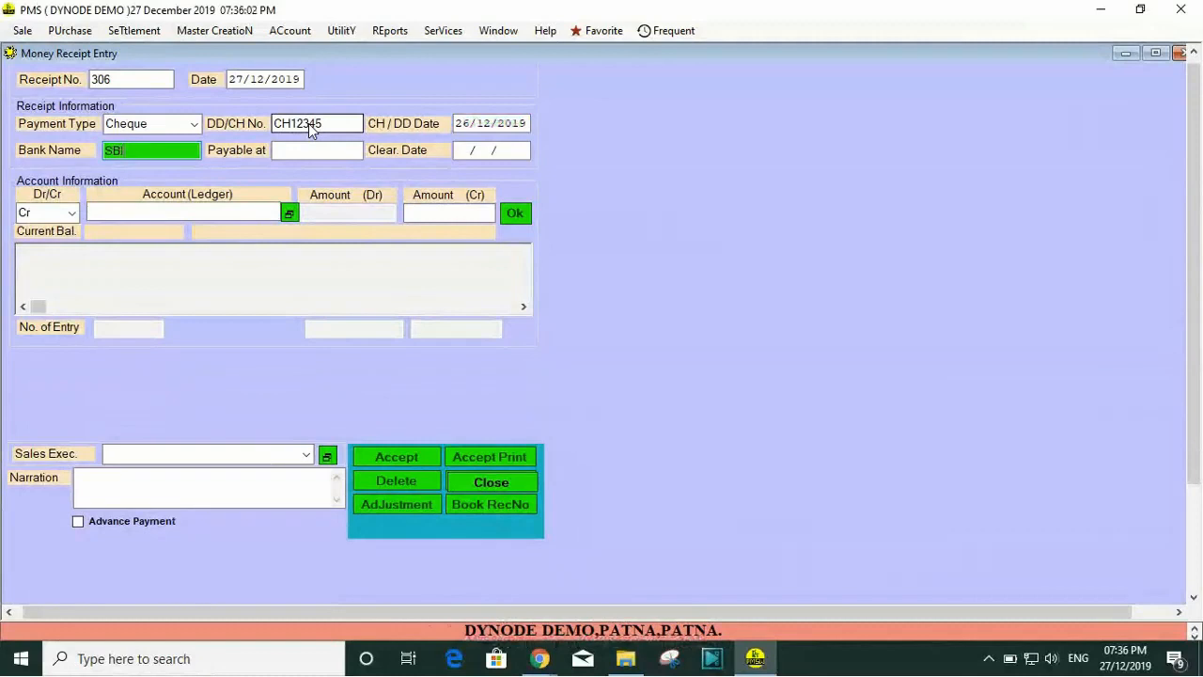
key("Return")
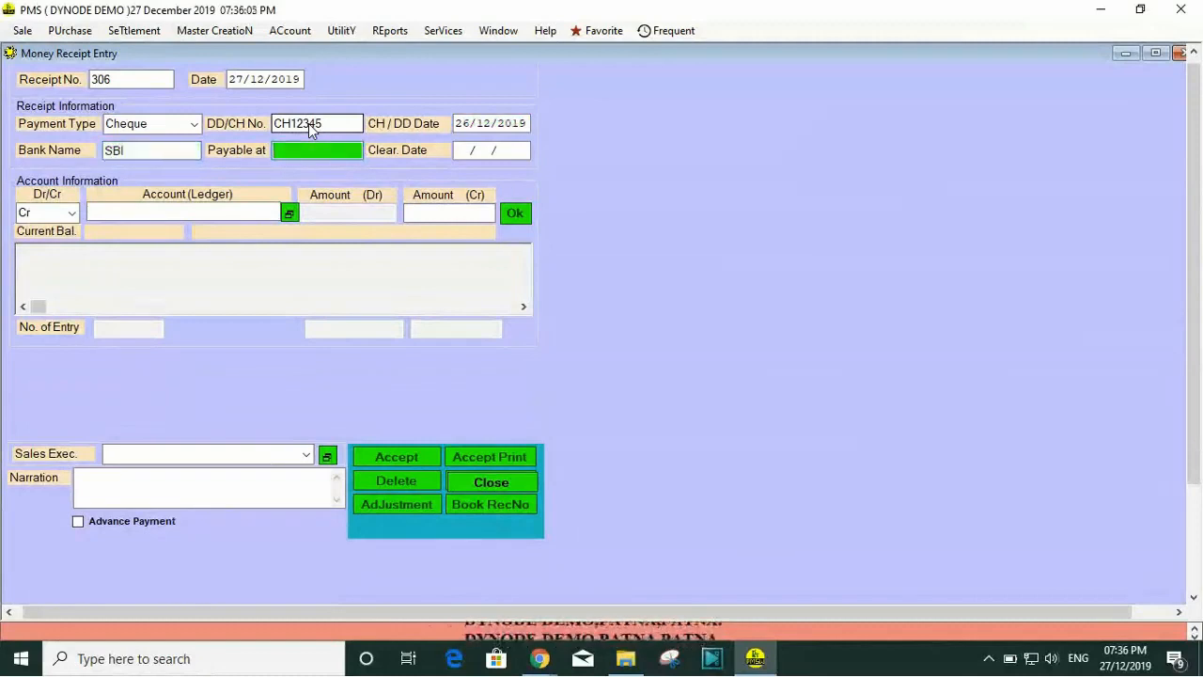
type("G")
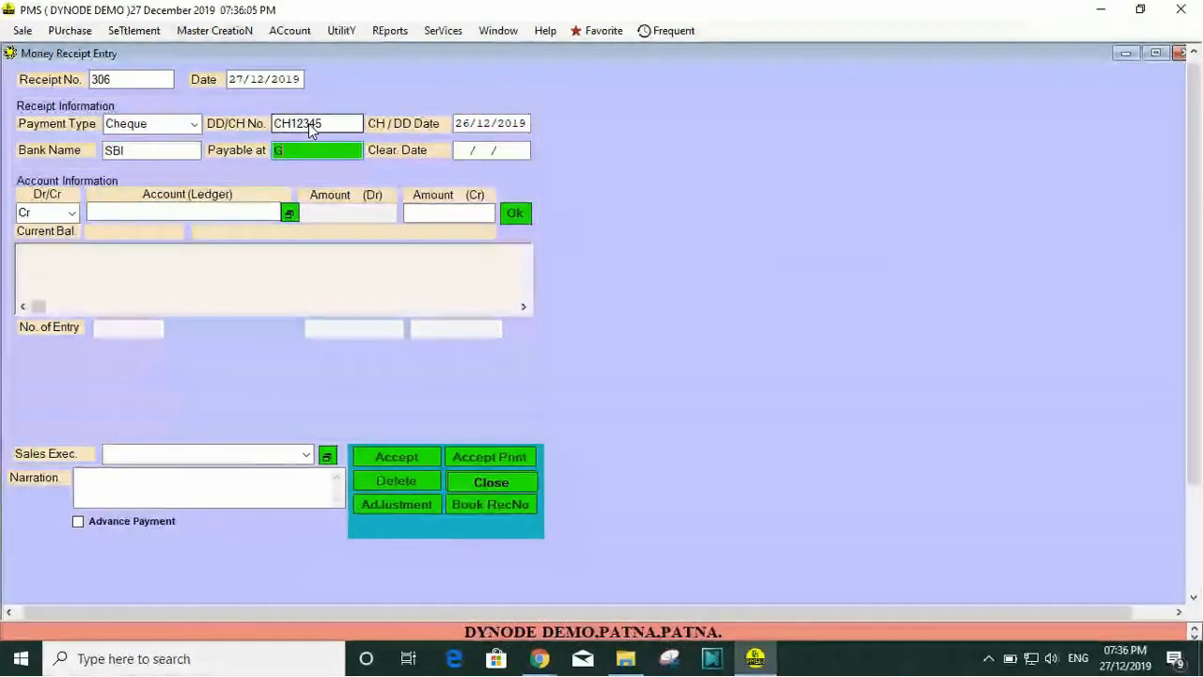
type("ANDHI")
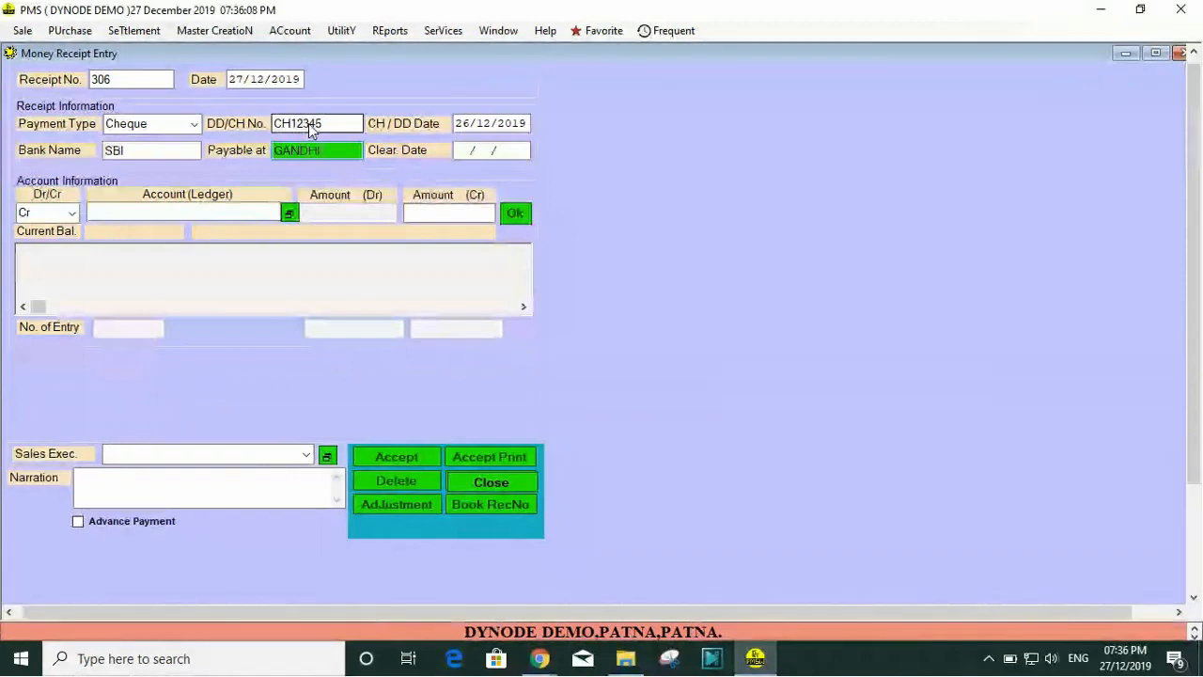
type(" MAIDAN")
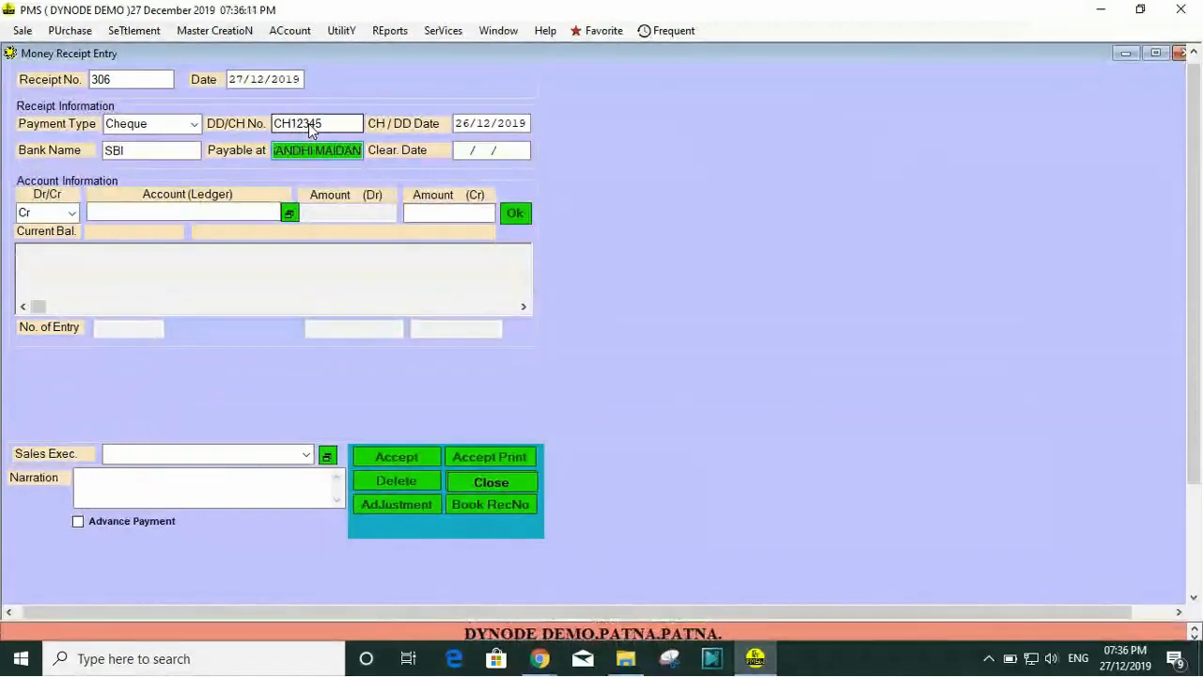
key("Return")
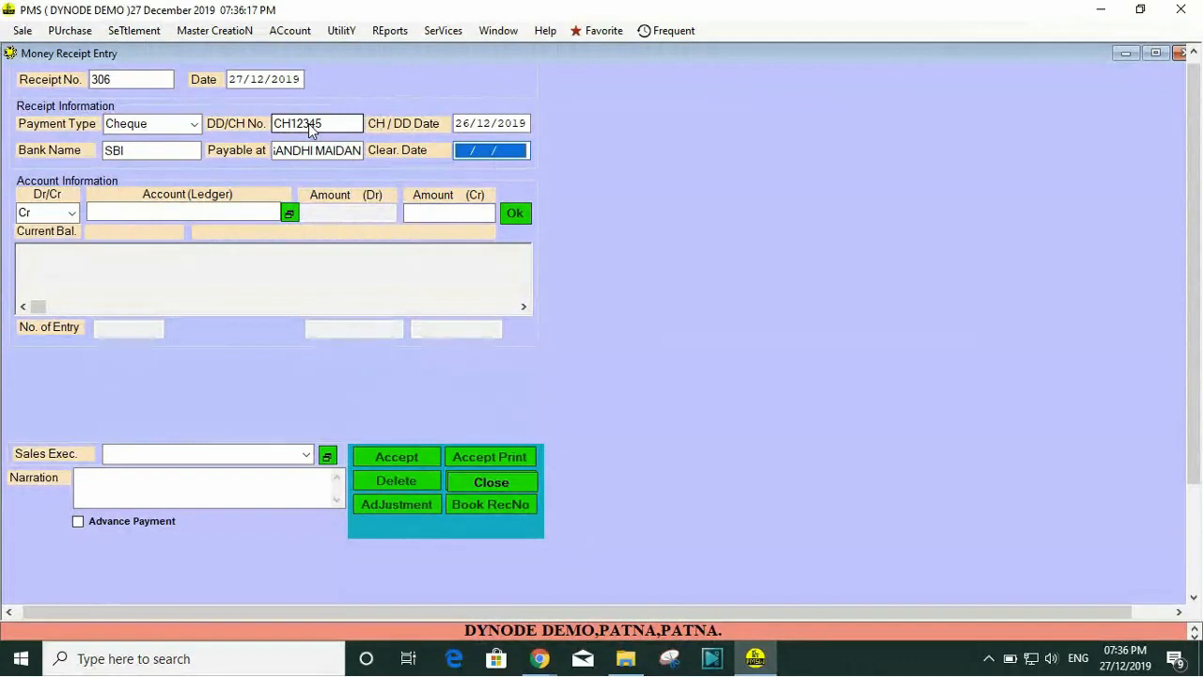
key("Return")
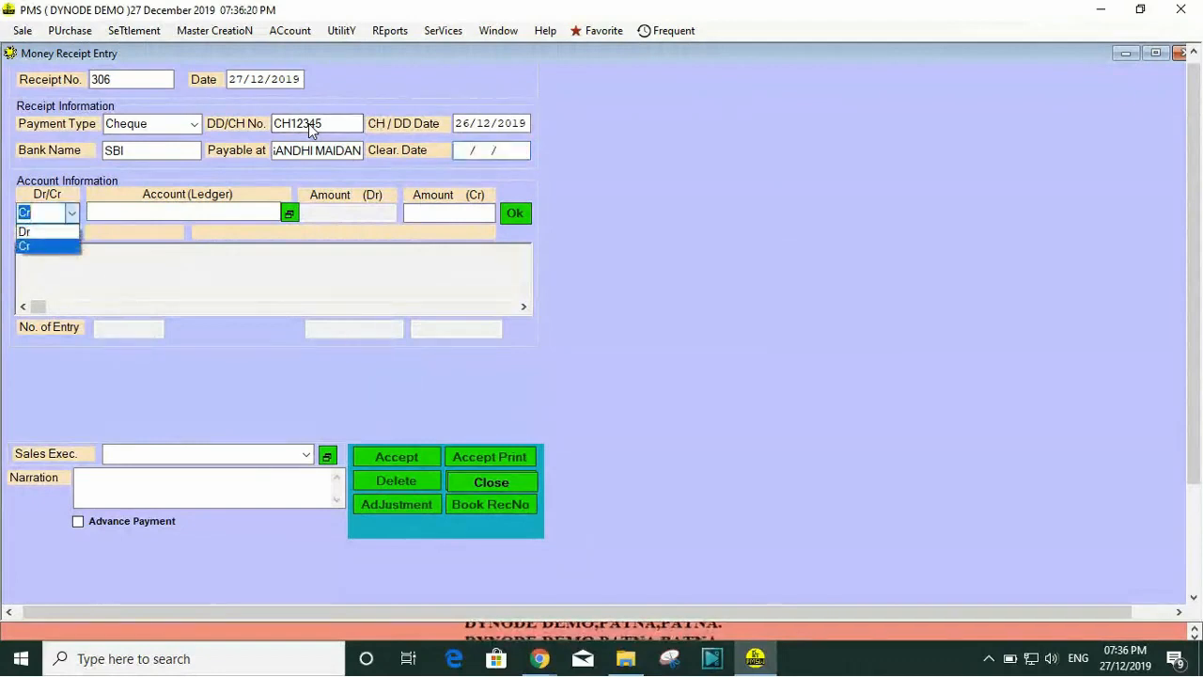
Step: Add a credit entry of 1000 for the AASTHA AGENCY ledger account
key("Return")
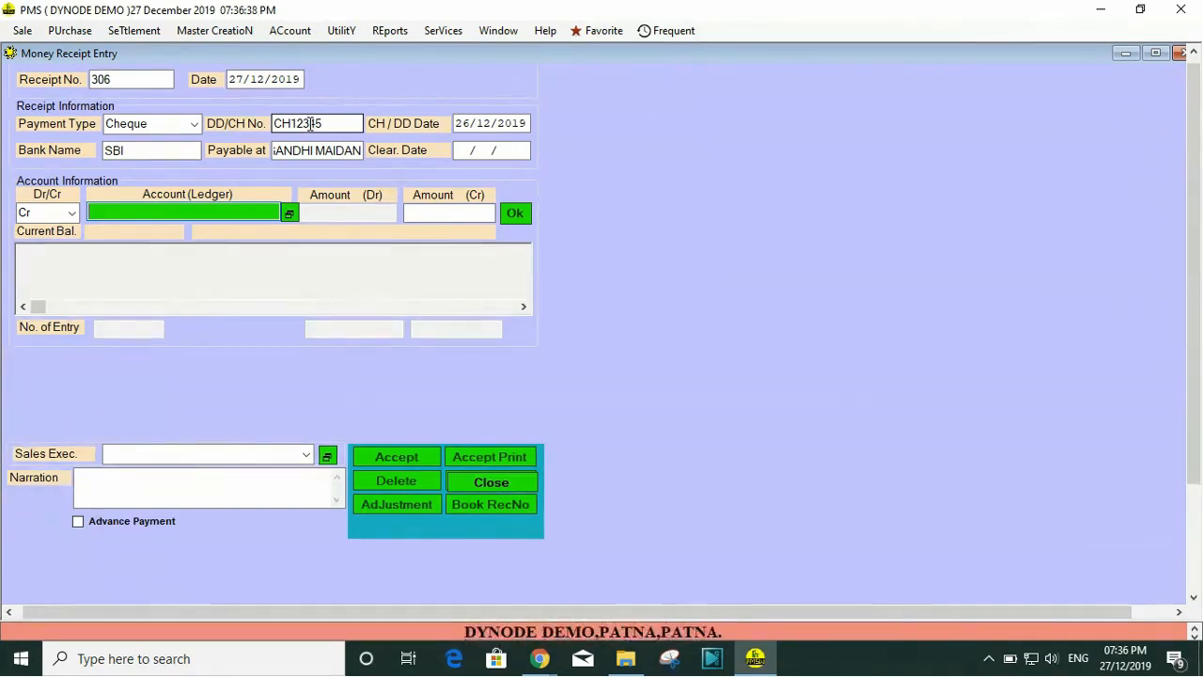
key("Return")
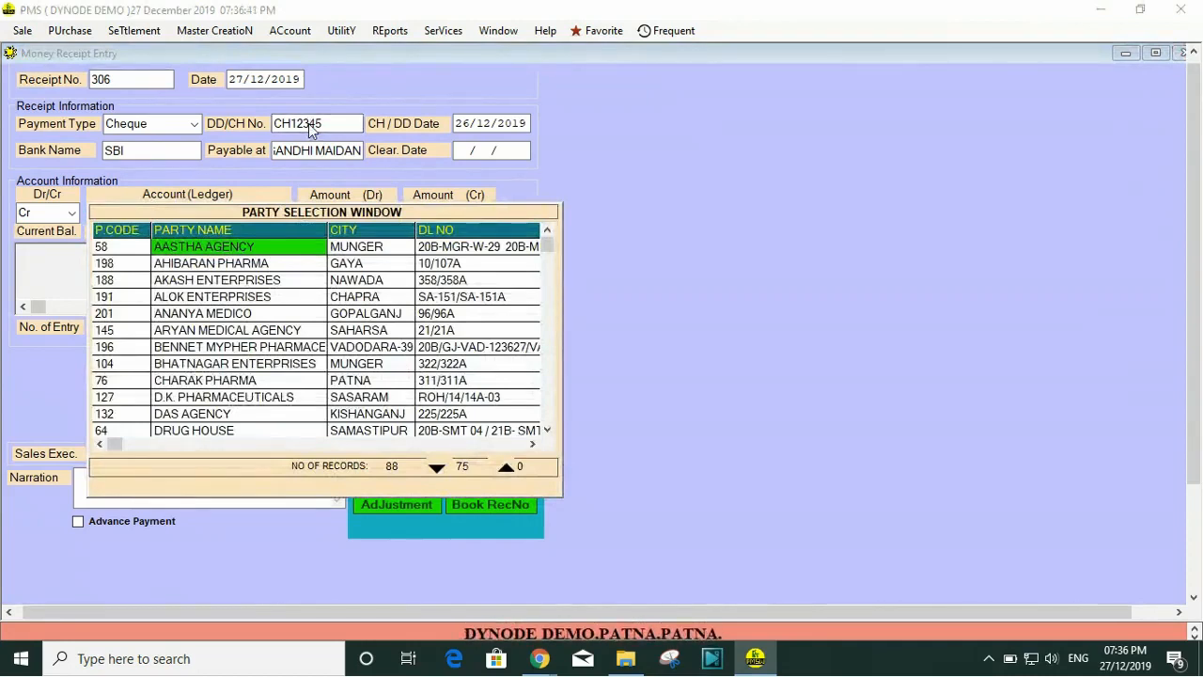
key("Return")
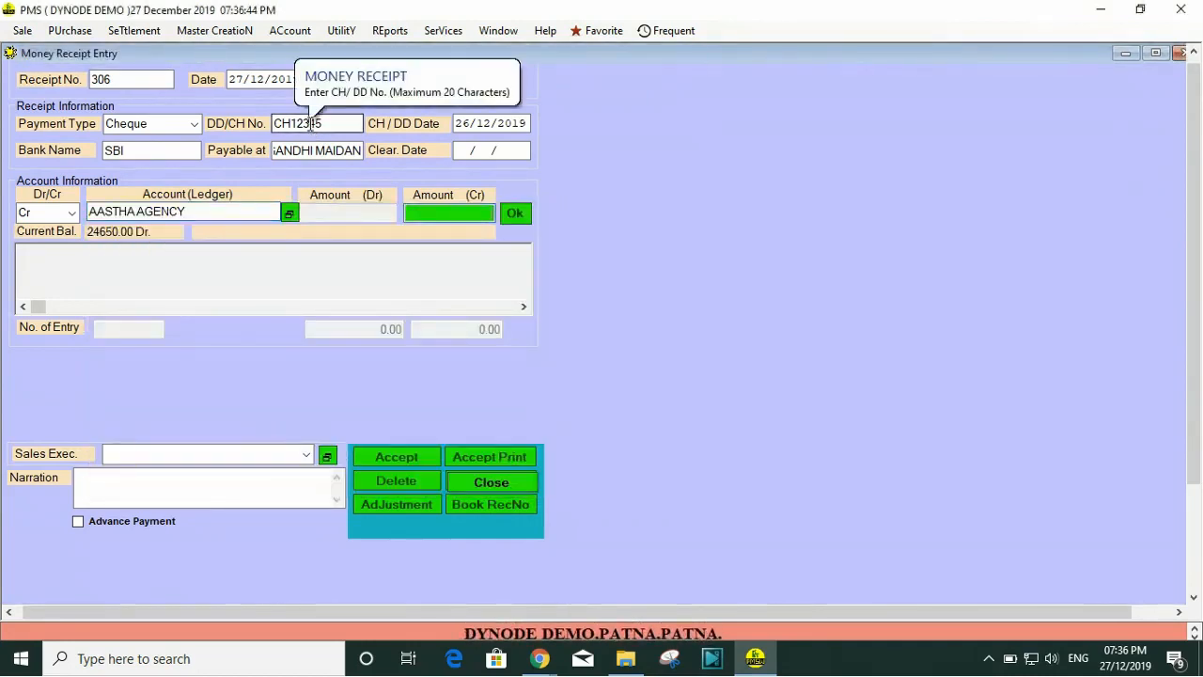
type("1000")
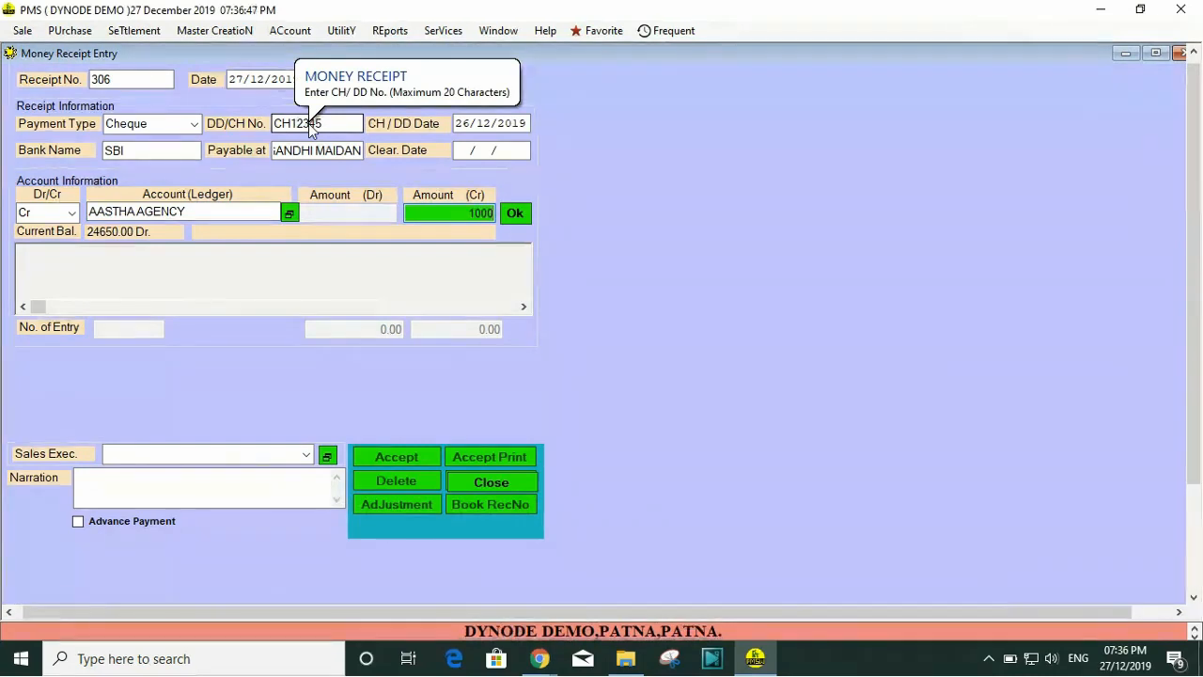
key("Return")
key("Return")
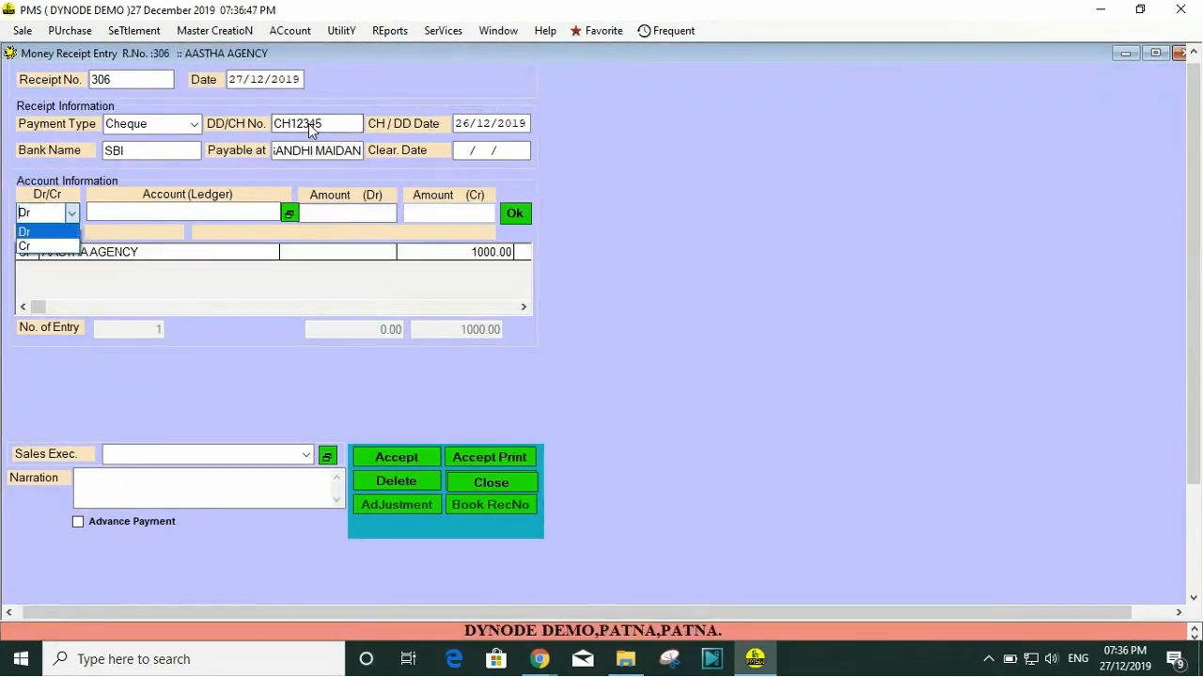
Step: Choose BANK OF INDIA as the ledger account for the balancing debit entry
key("Return")
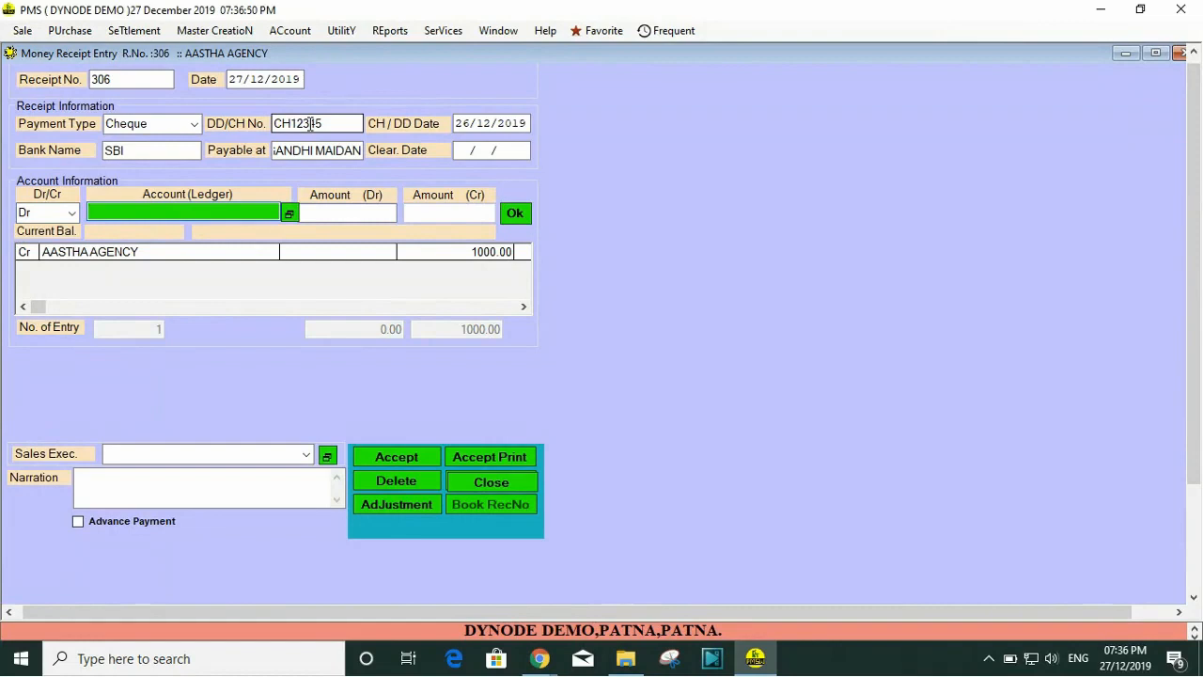
key("Return")
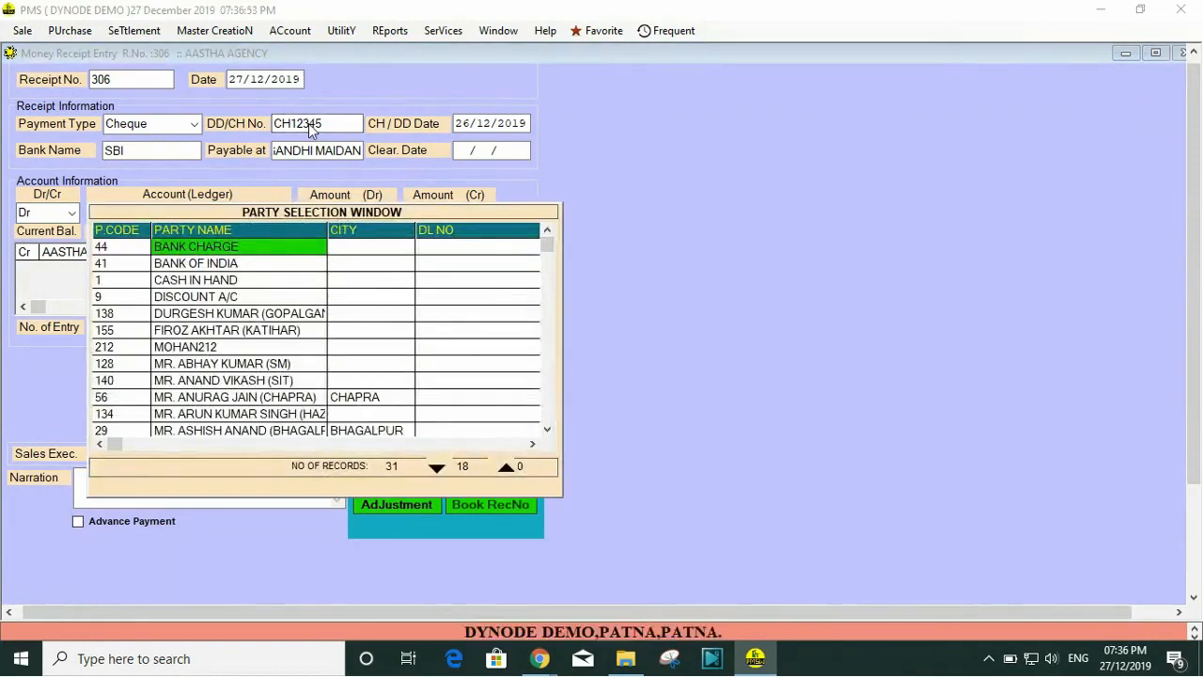
key("Down")
key("Down")
key("Down")
key("Down")
key("Down")
key("Down")
key("Down")
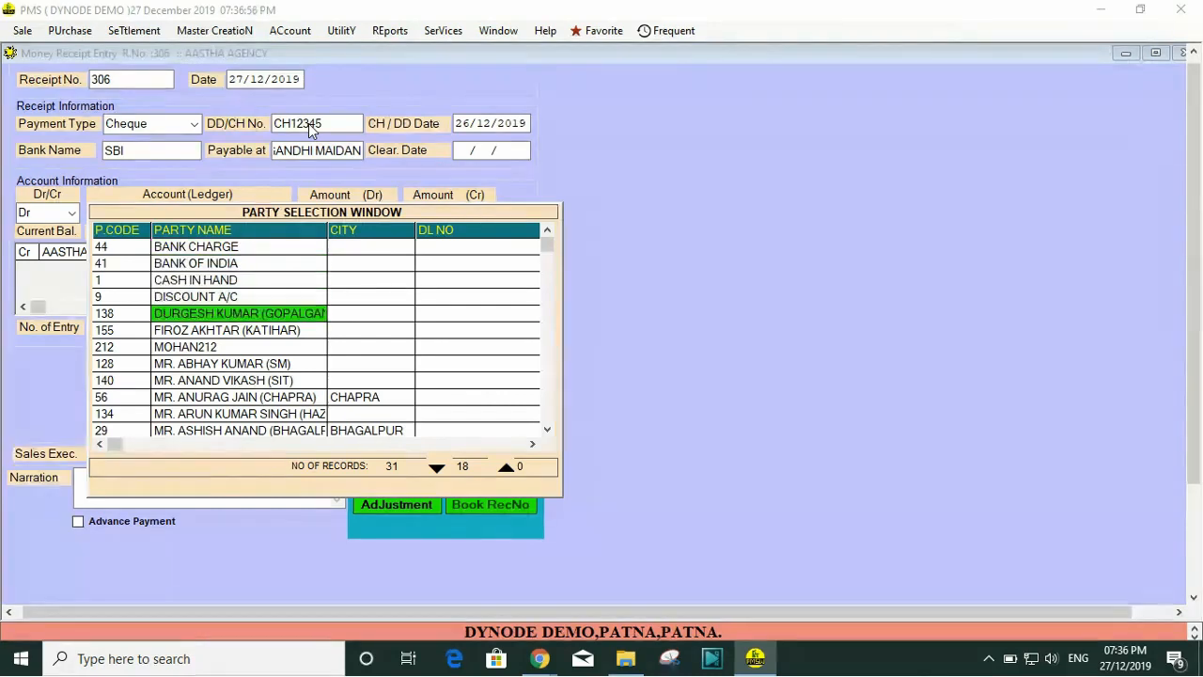
type("STA")
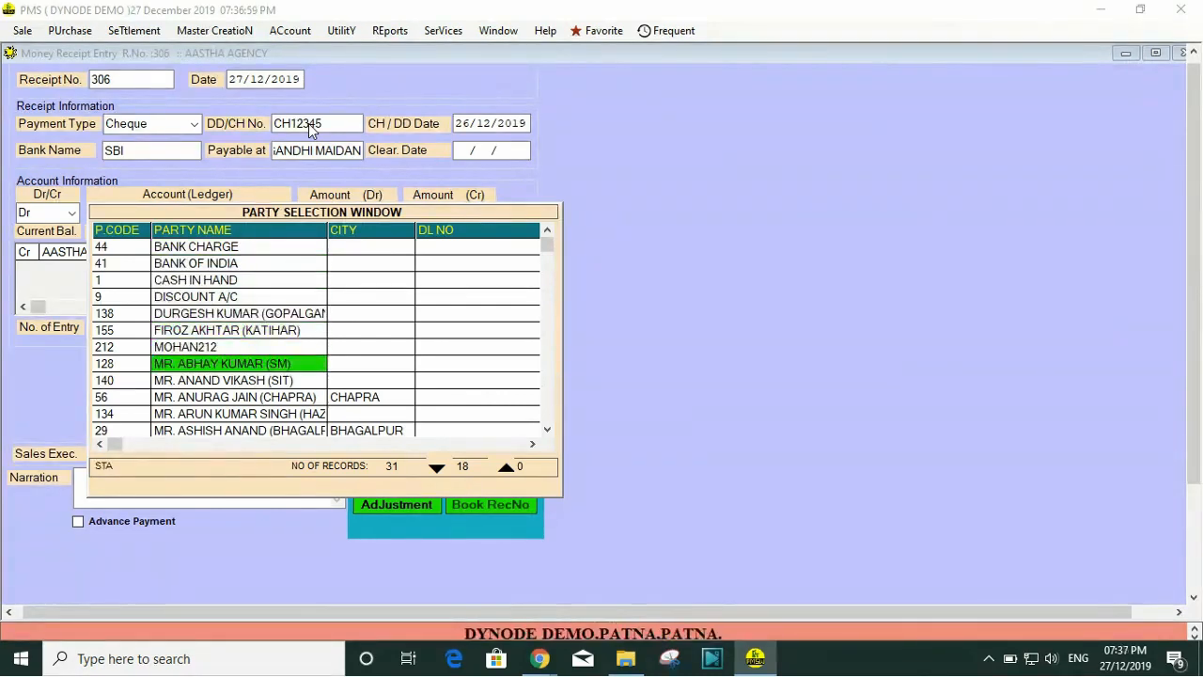
key("Home")
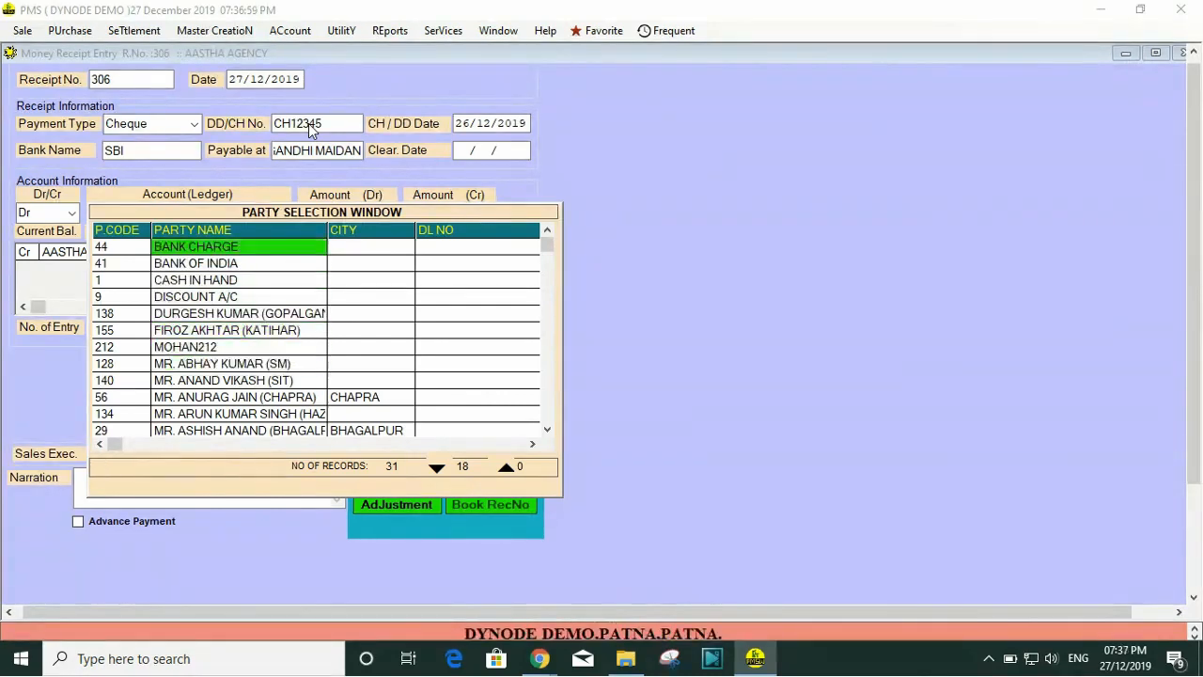
key("Down")
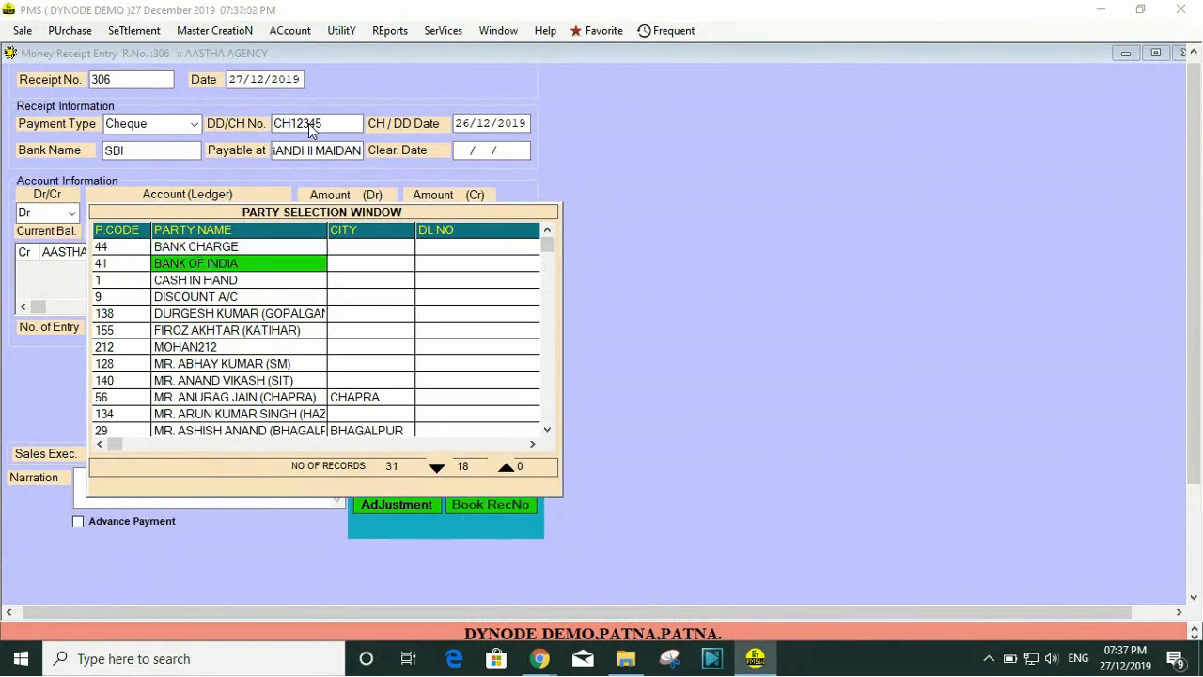
key("Return")
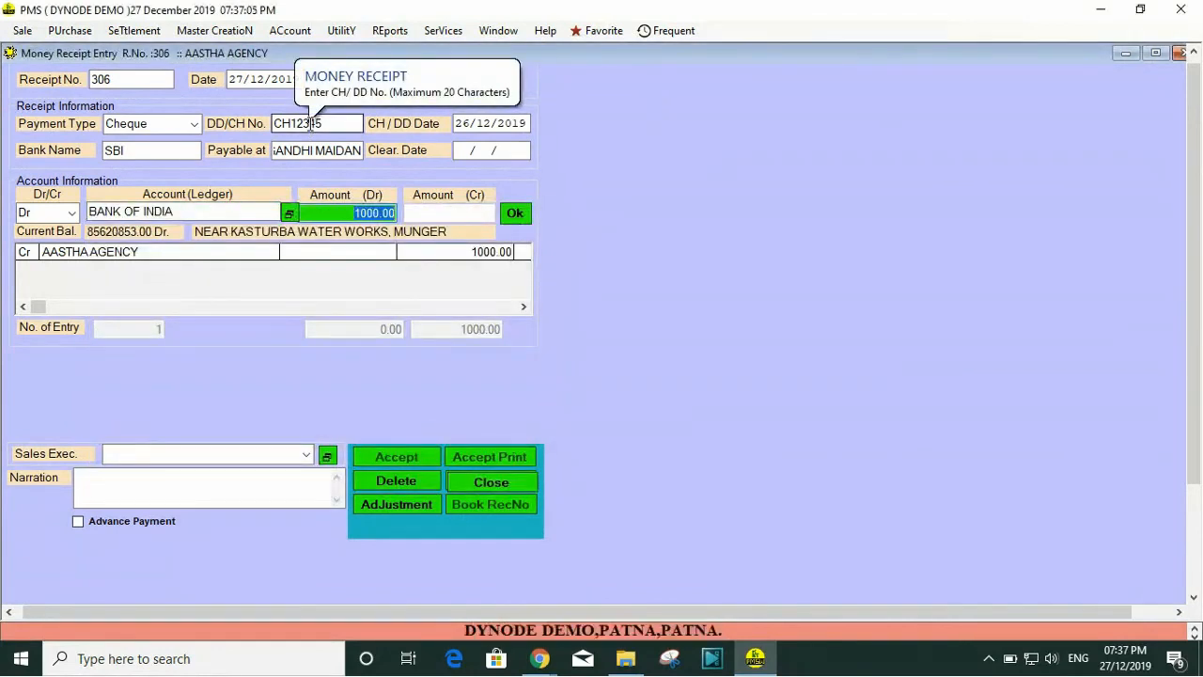
Step: Add the BANK OF INDIA debit entry of 1000 to the receipt's account entries
key("Return")
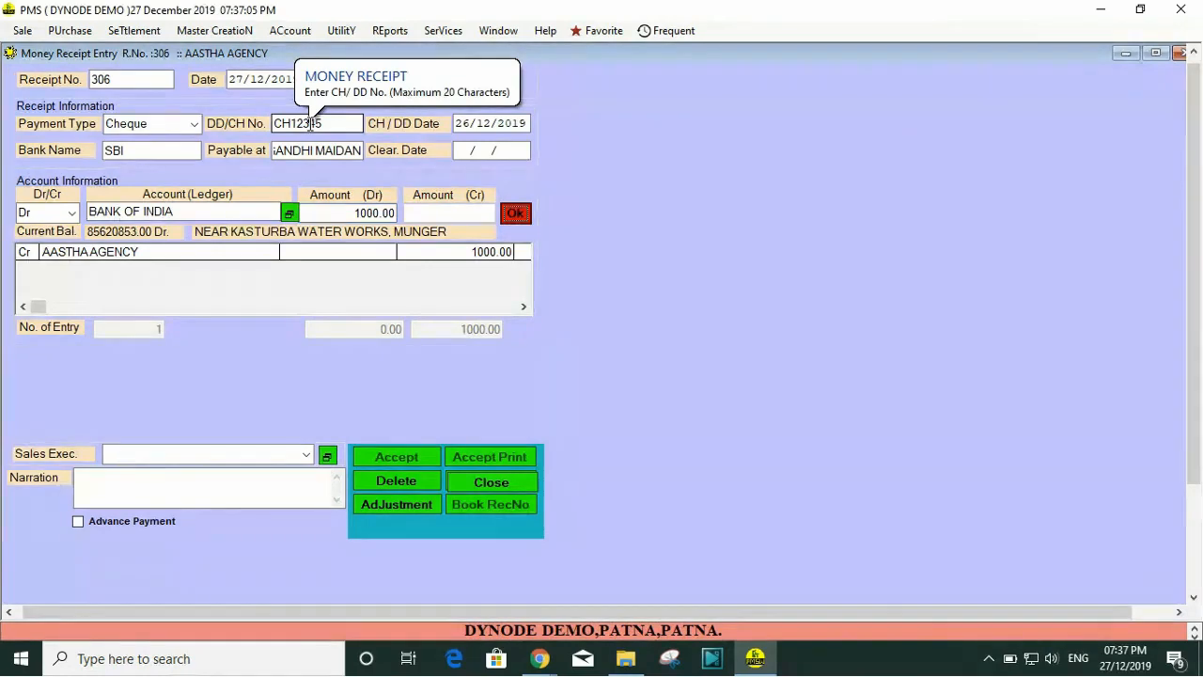
key("Return")
key("Escape")
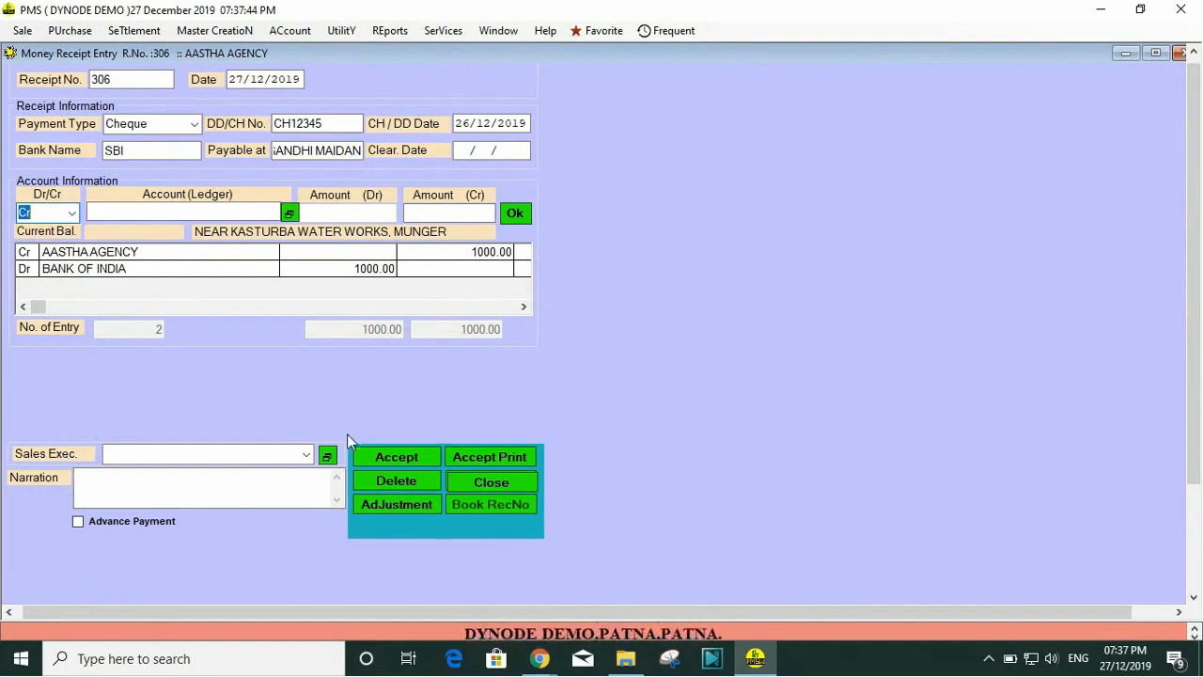
Step: Choose the sales executive with code 212 for the receipt
left_click(250, 457)
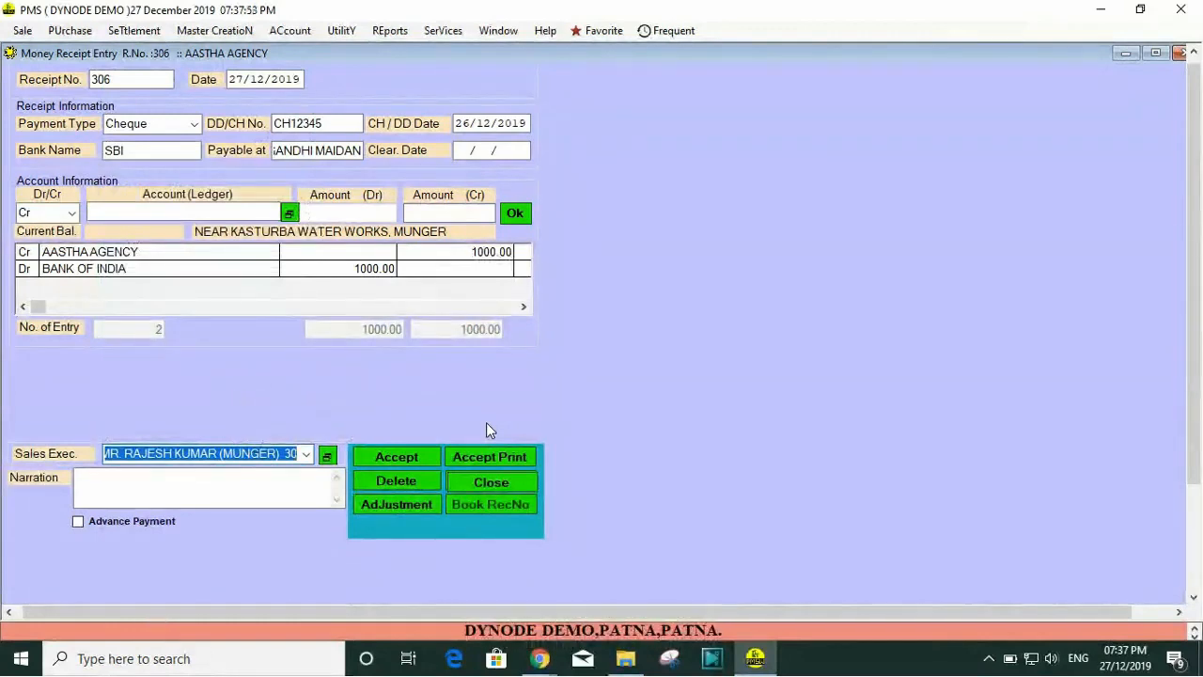
left_click(306, 456)
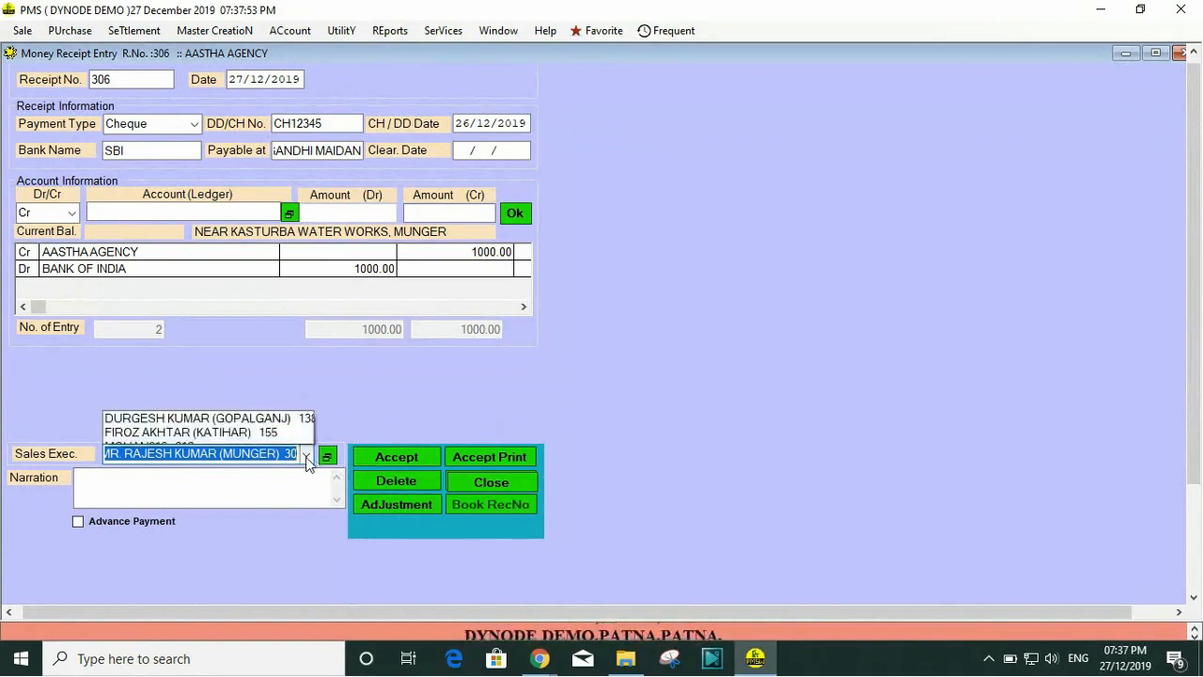
left_click(178, 107)
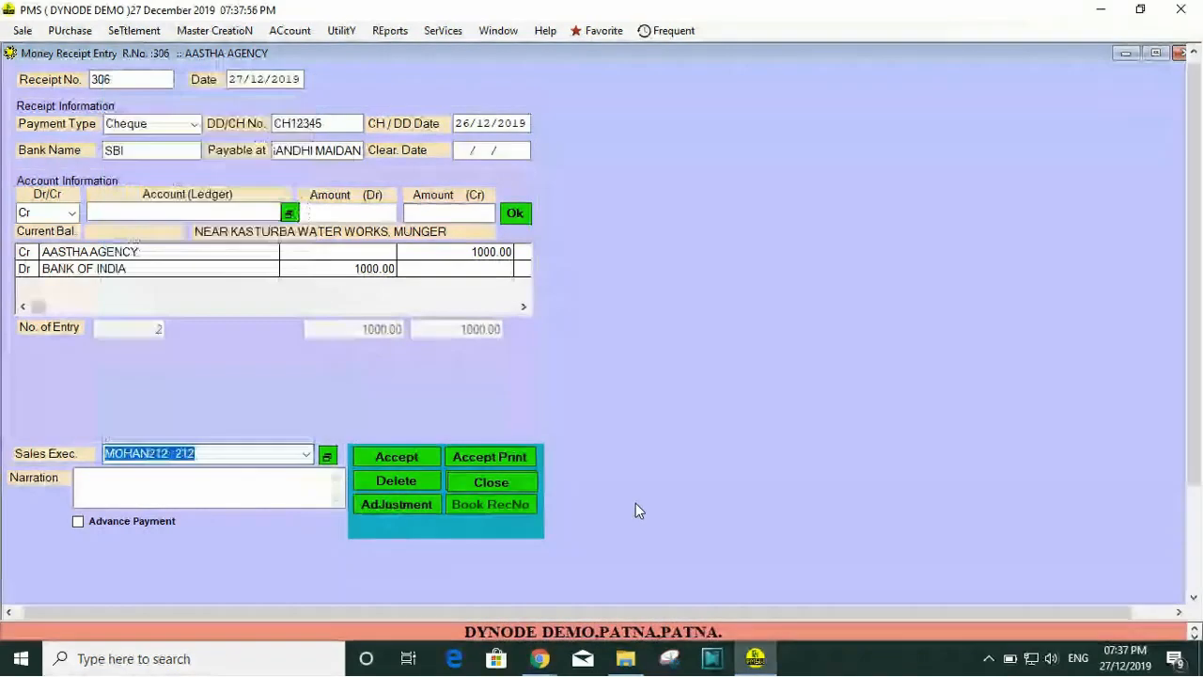
Step: Fill the narration with the predefined text "BEING CHEQUE RECEIVED FROM M/S ___"
left_click(287, 493)
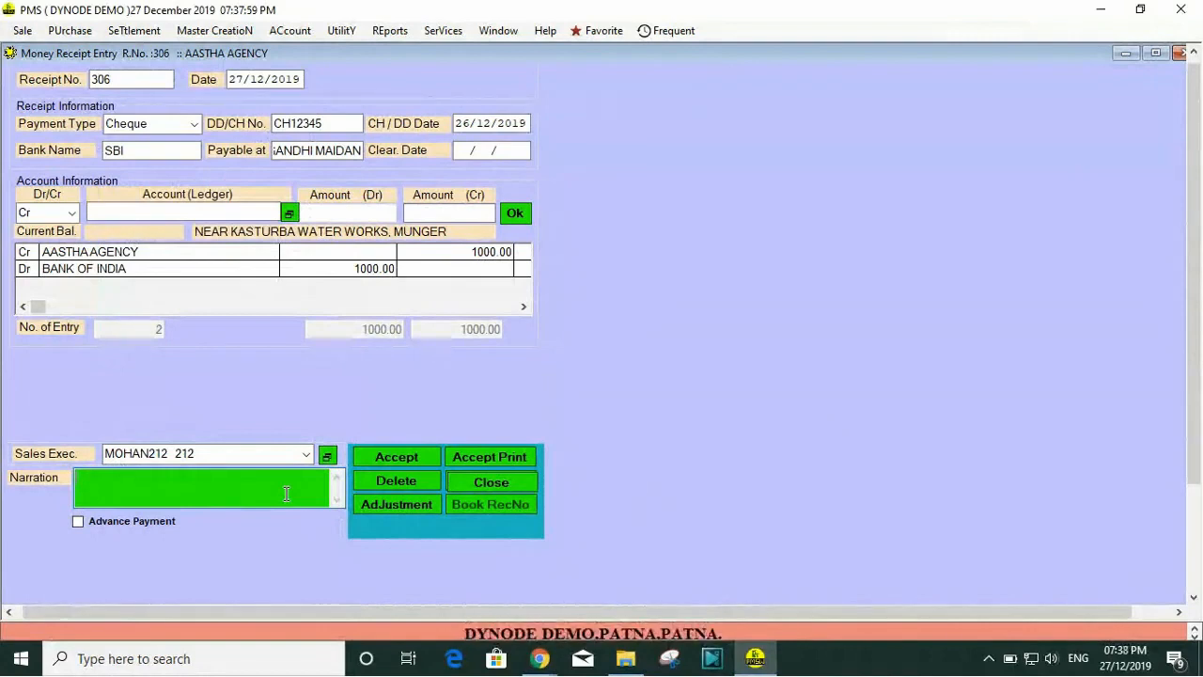
key("XF86AudioLowerVolume")
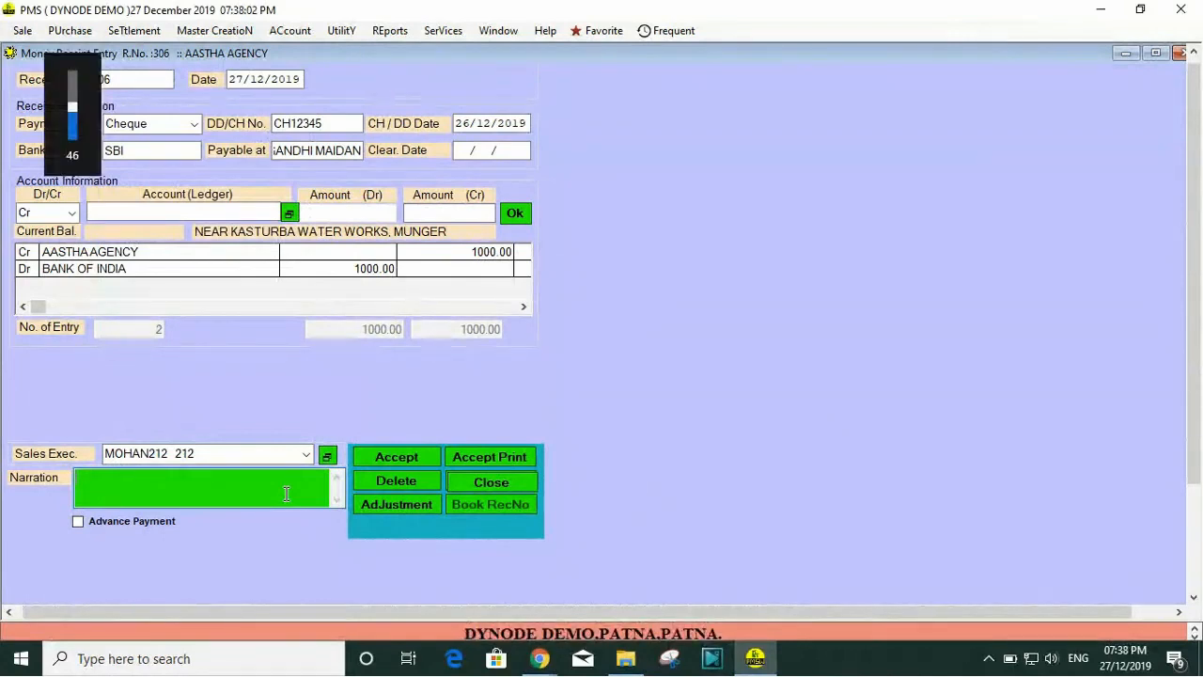
key("F2")
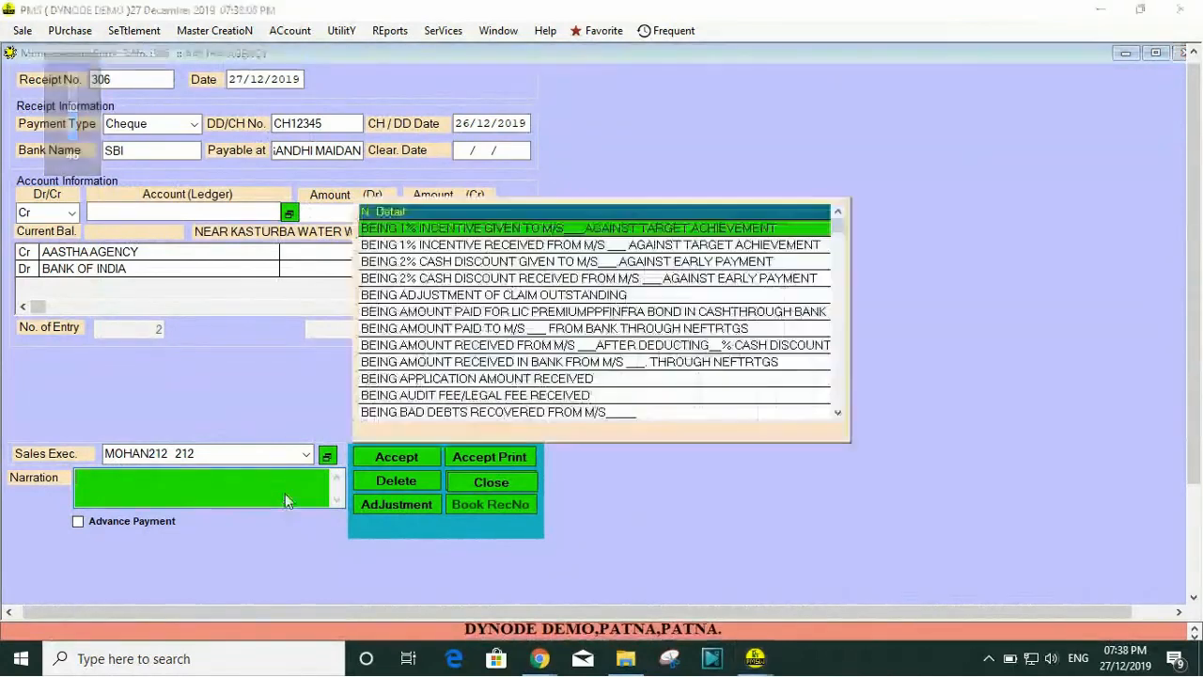
key("Escape")
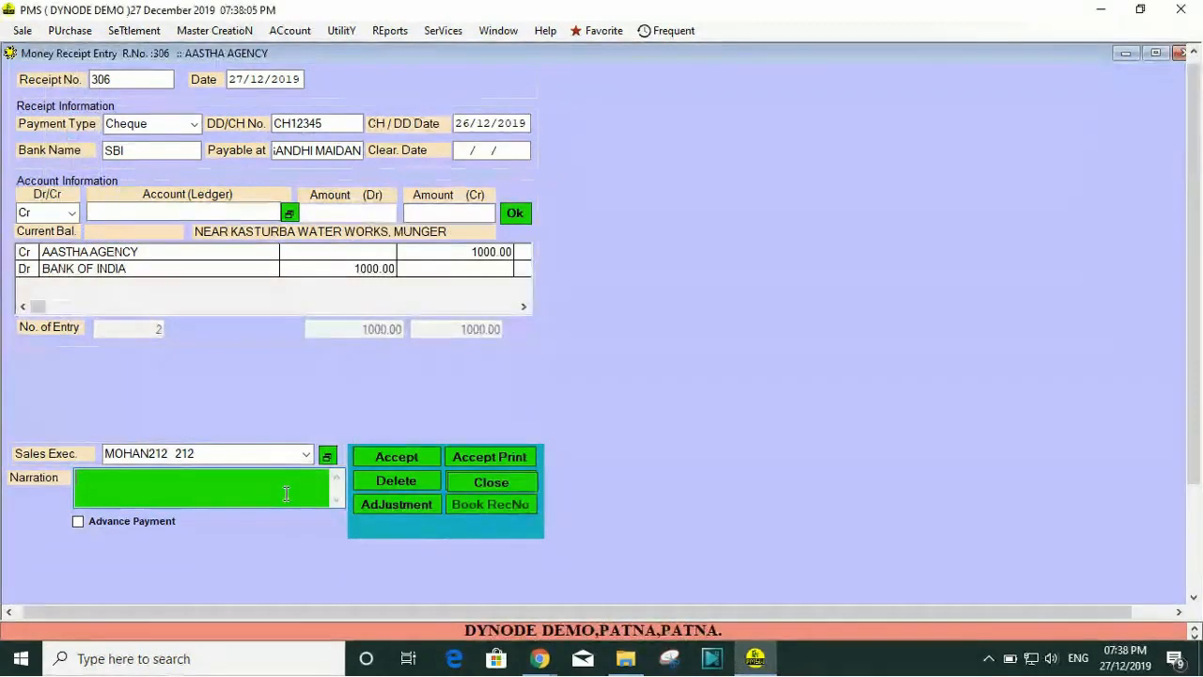
key("F2")
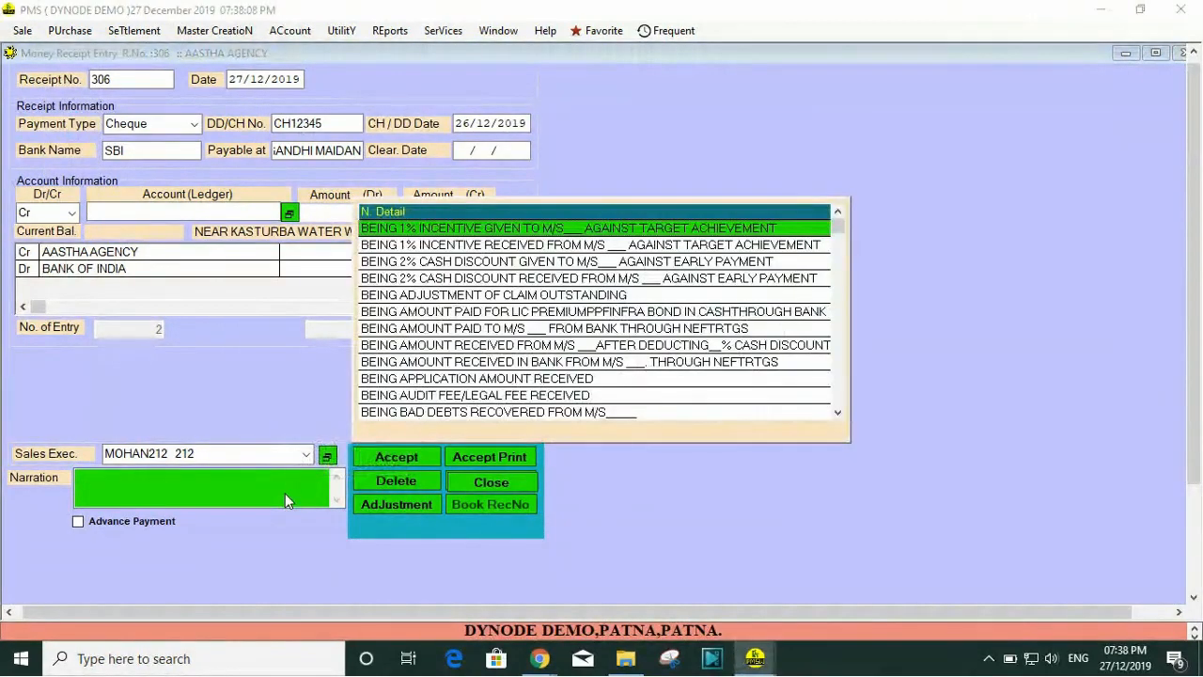
key("Down")
key("Down")
key("Down")
key("Down")
key("Down")
key("Down")
key("Down")
key("Down")
key("Down")
key("Down")
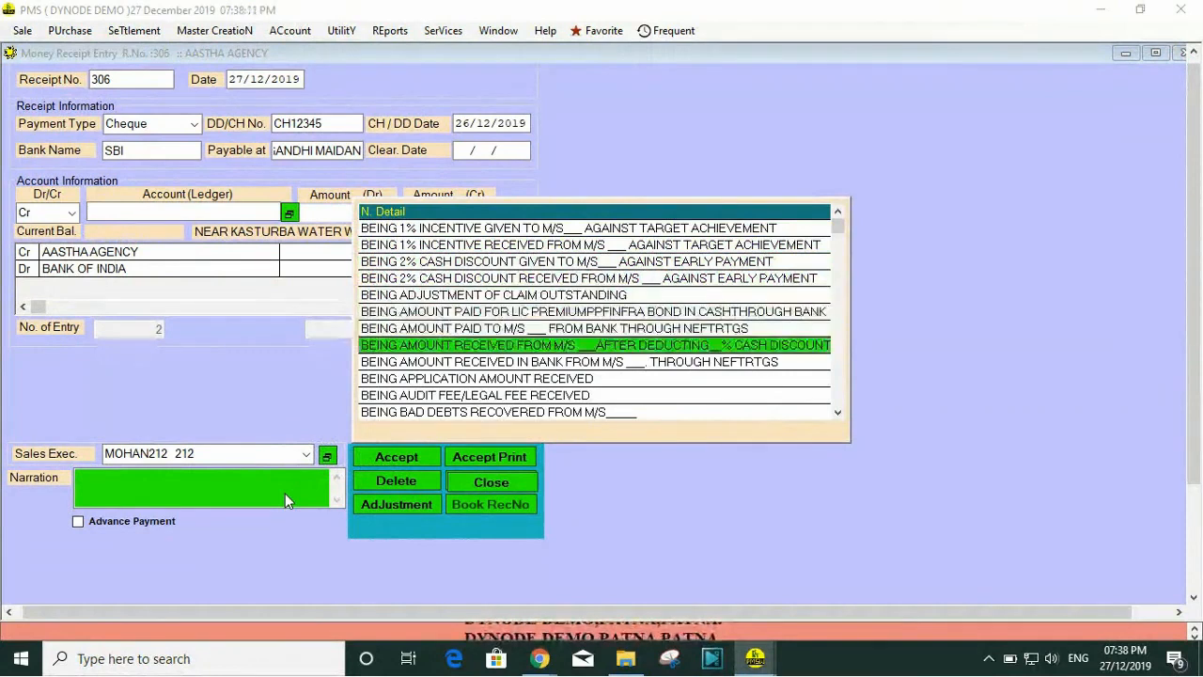
key("Down")
key("Down")
key("Down")
key("Down")
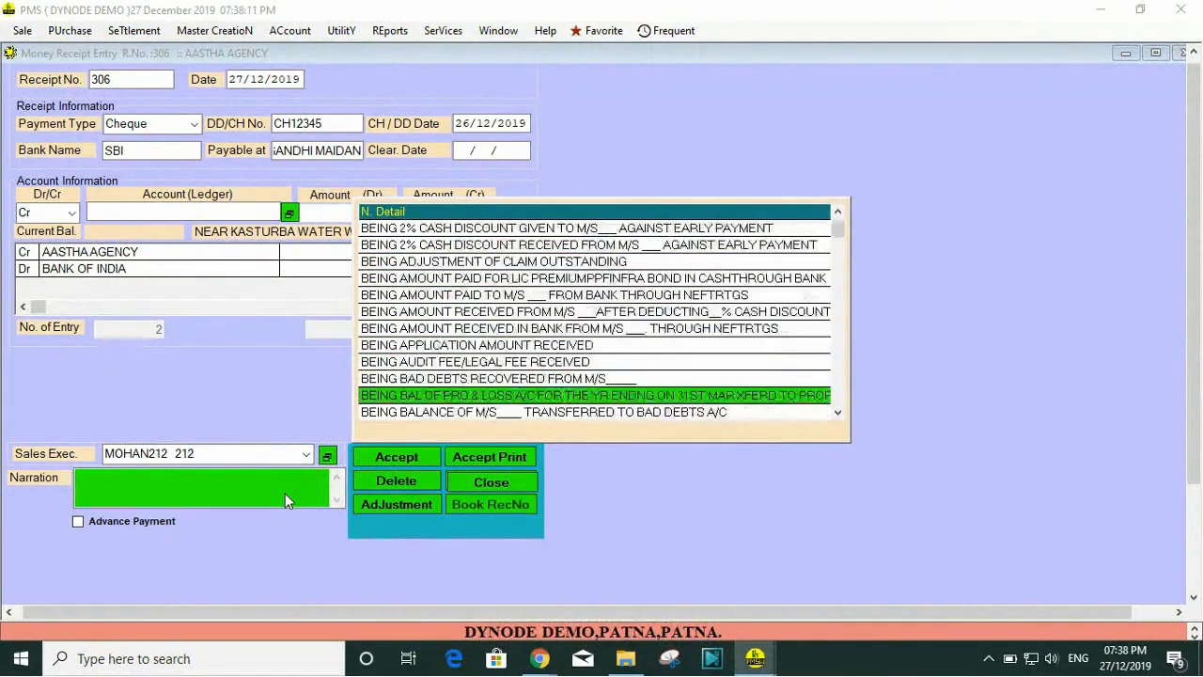
key("Down")
key("Down")
key("Down")
key("Down")
key("Down")
key("Down")
key("Down")
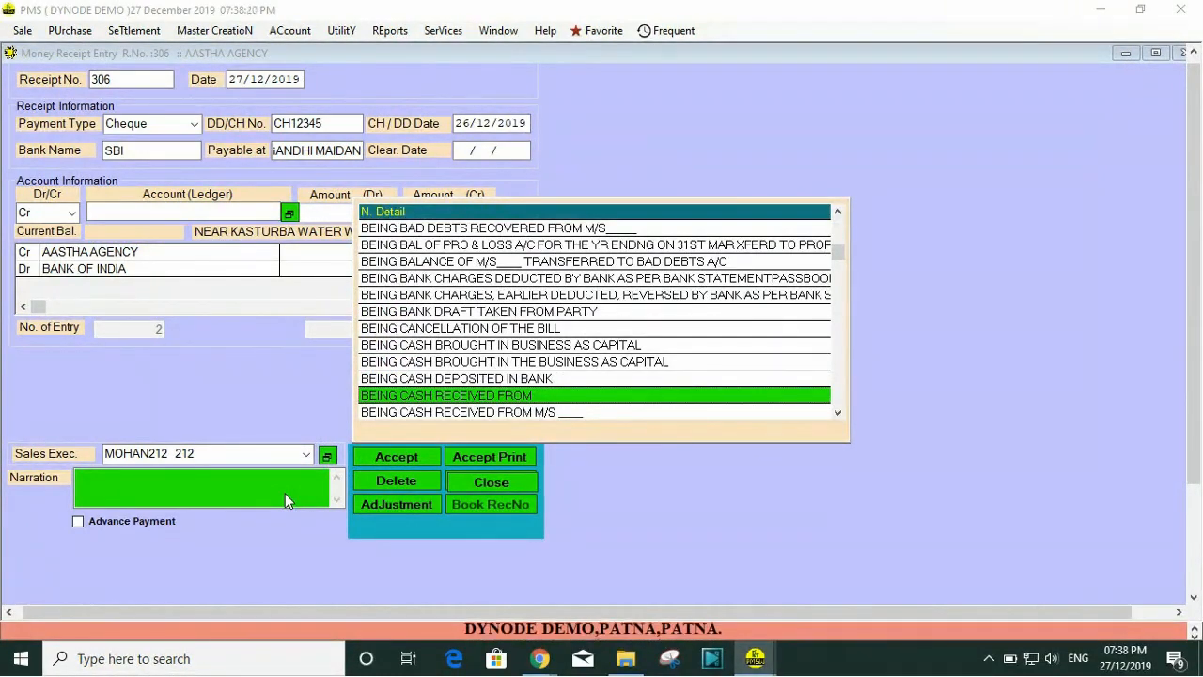
key("Down")
key("Down")
key("Down")
key("Down")
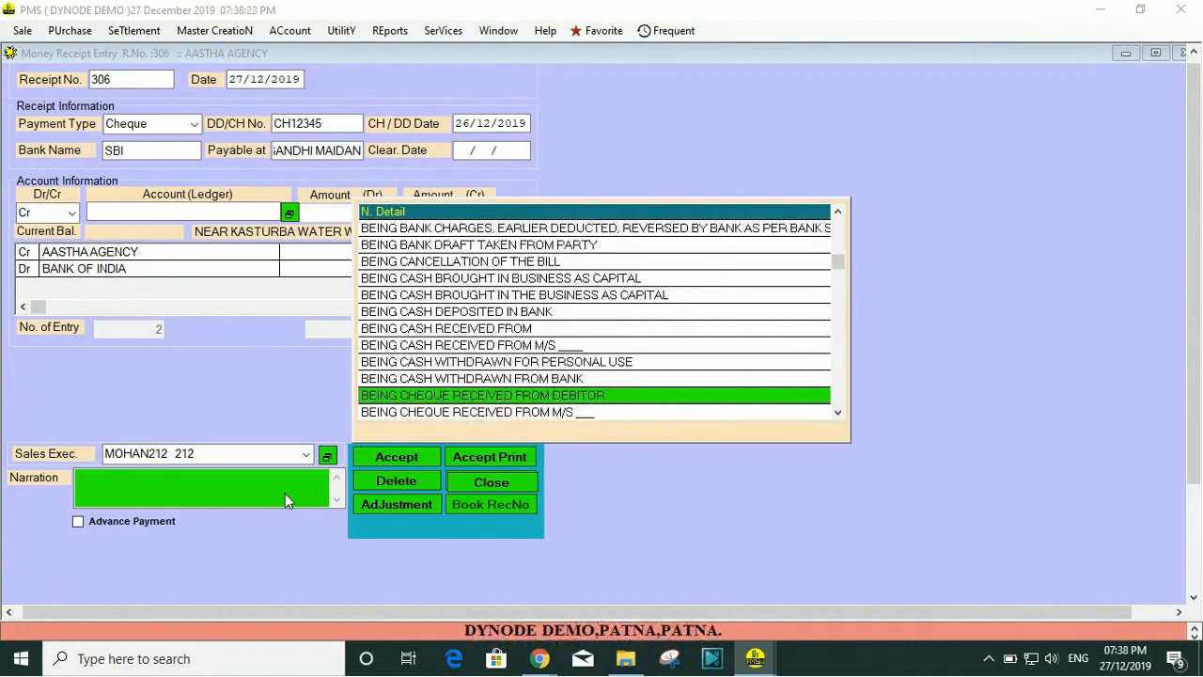
key("Up")
key("Up")
key("Up")
key("Up")
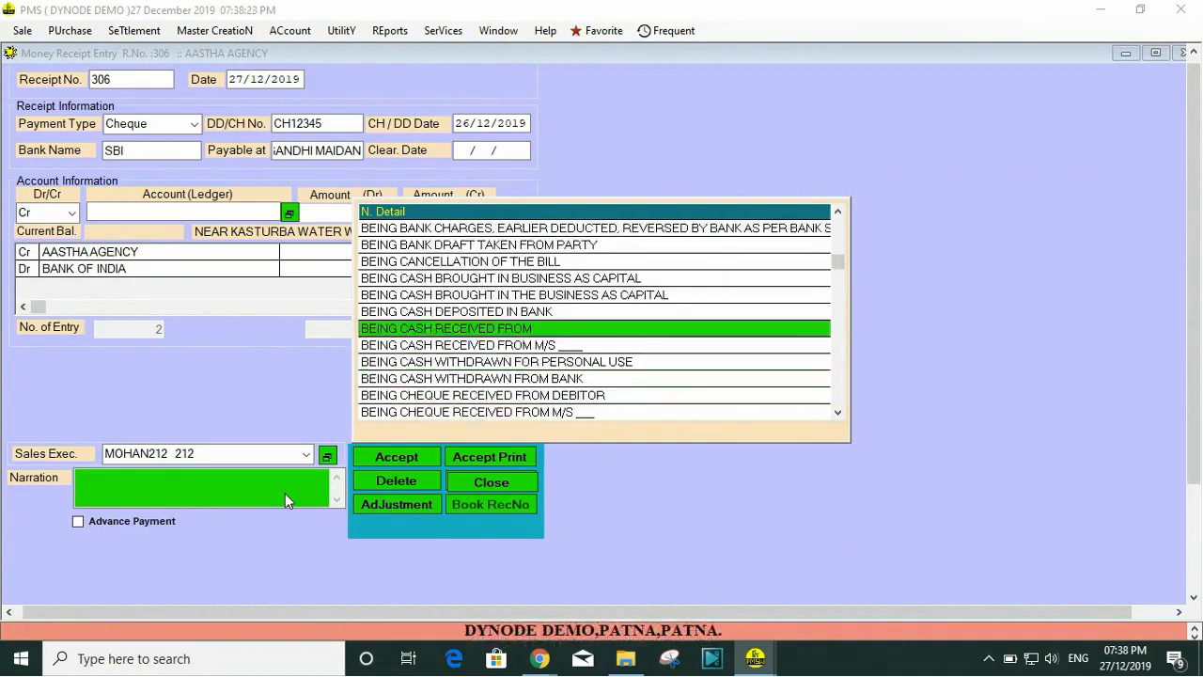
key("Down")
key("Down")
key("Down")
key("Down")
key("Down")
key("Down")
key("Down")
key("Down")
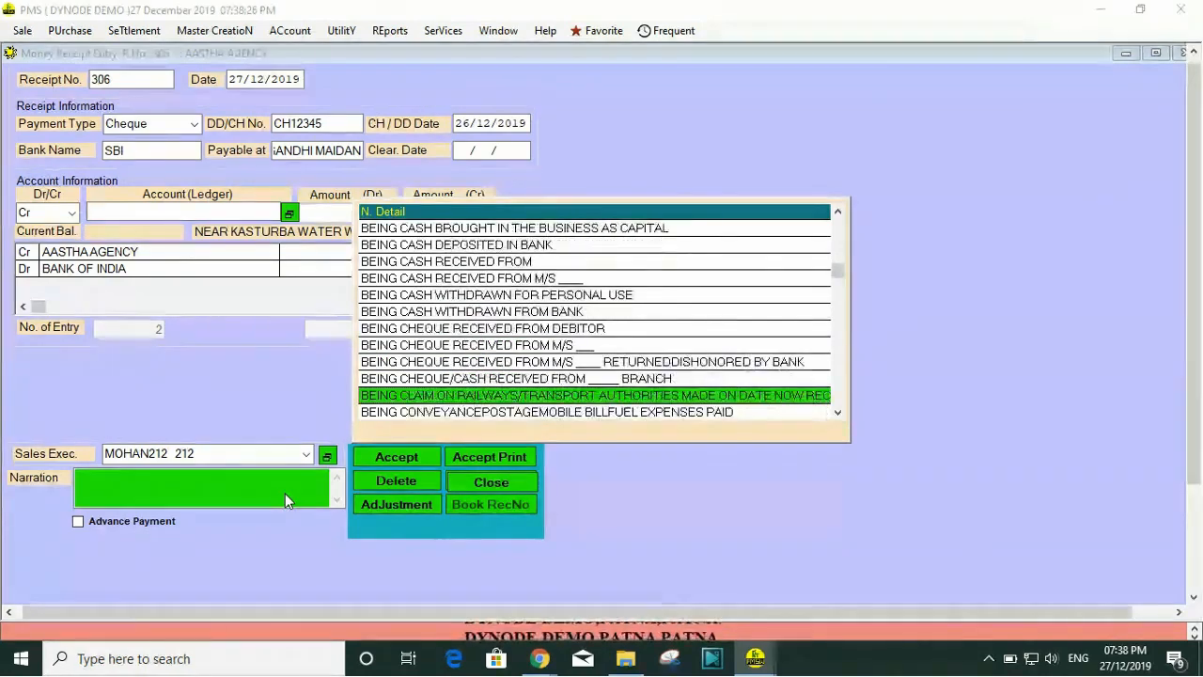
key("Down")
key("Up")
key("Up")
key("Up")
key("Up")
key("Up")
key("Up")
key("Up")
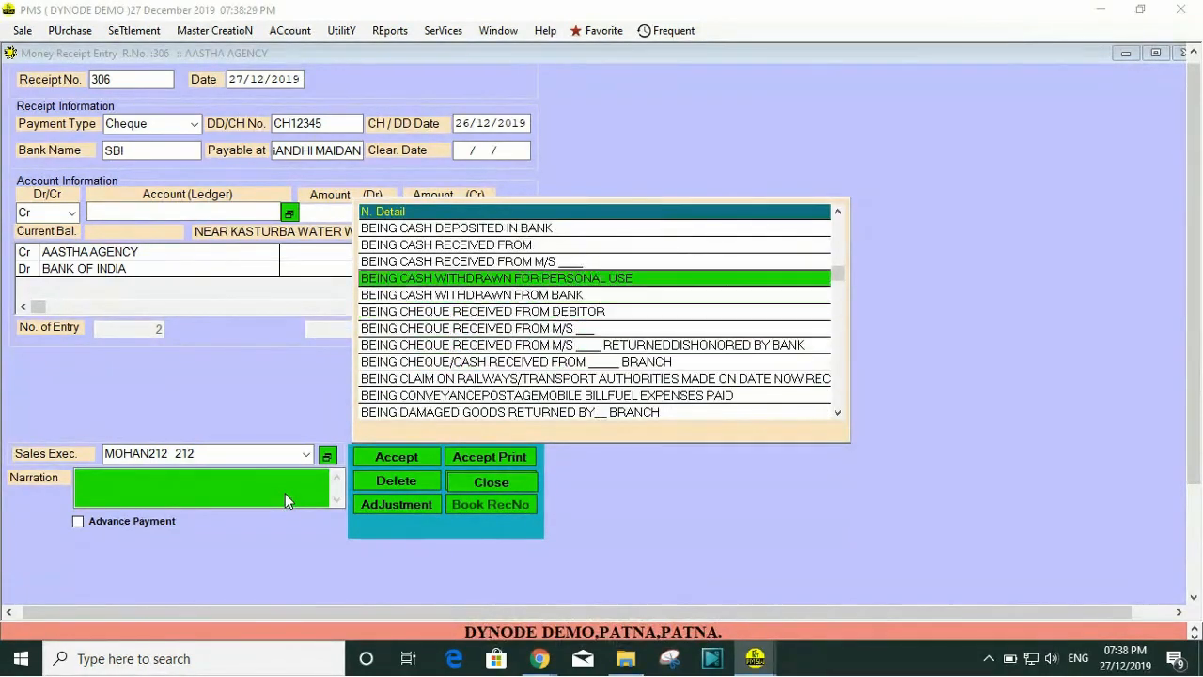
key("Up")
key("Up")
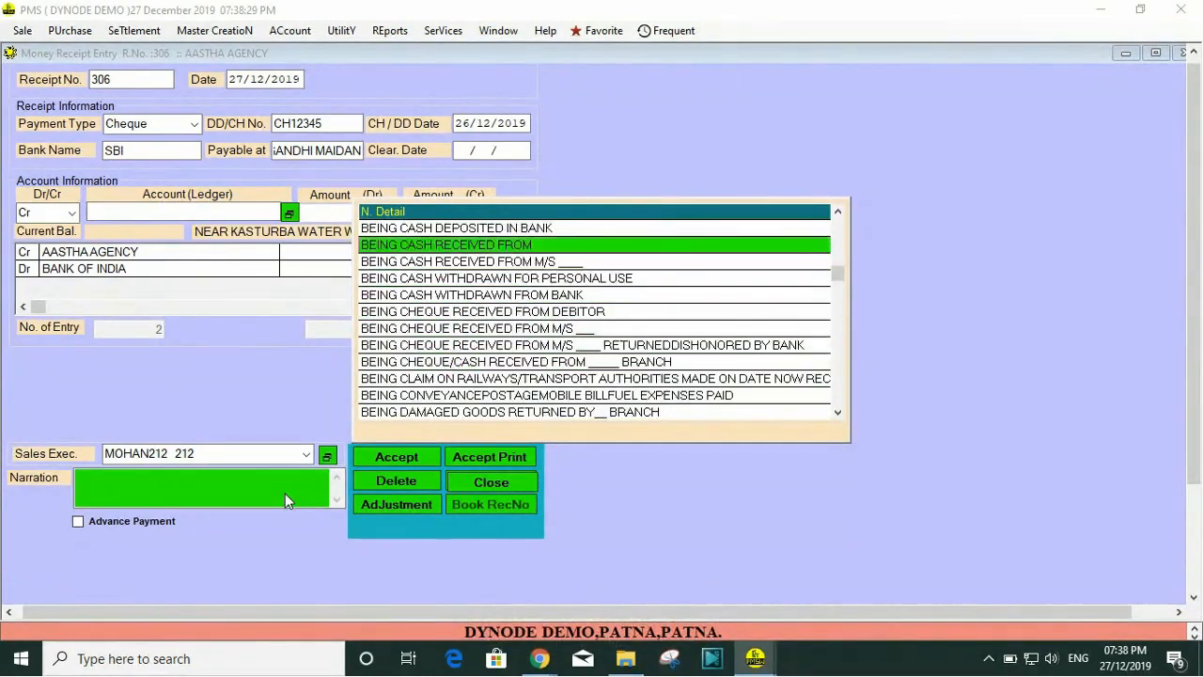
key("Down")
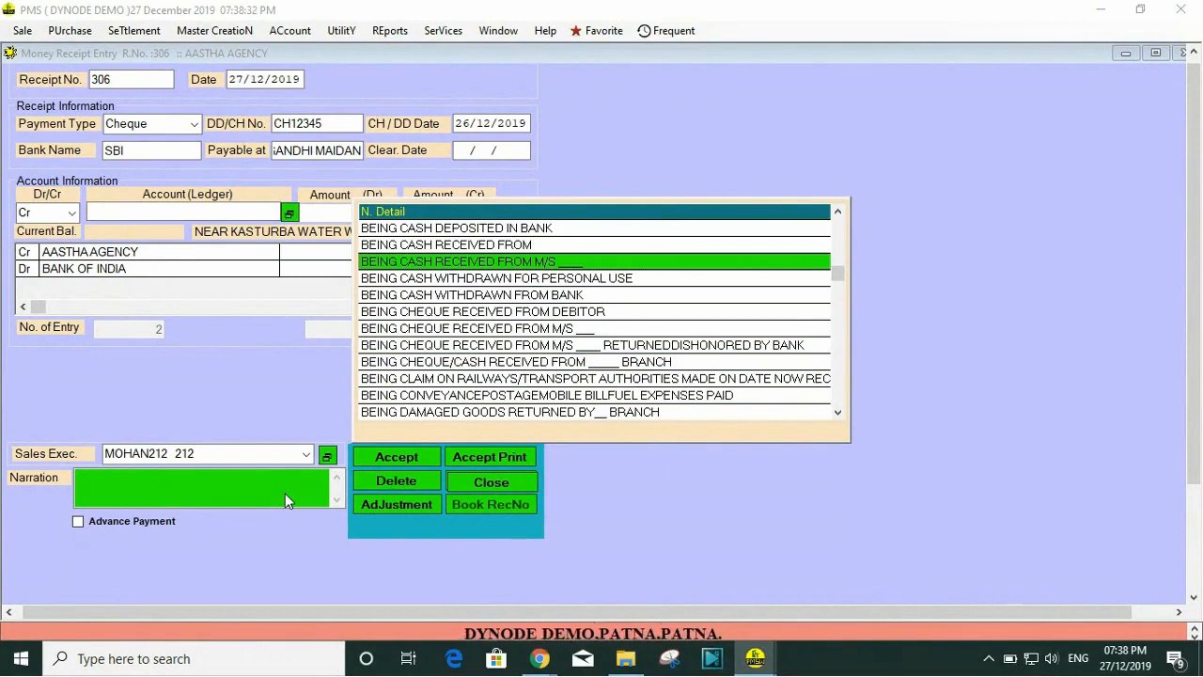
key("Down")
key("Down")
key("Down")
key("Down")
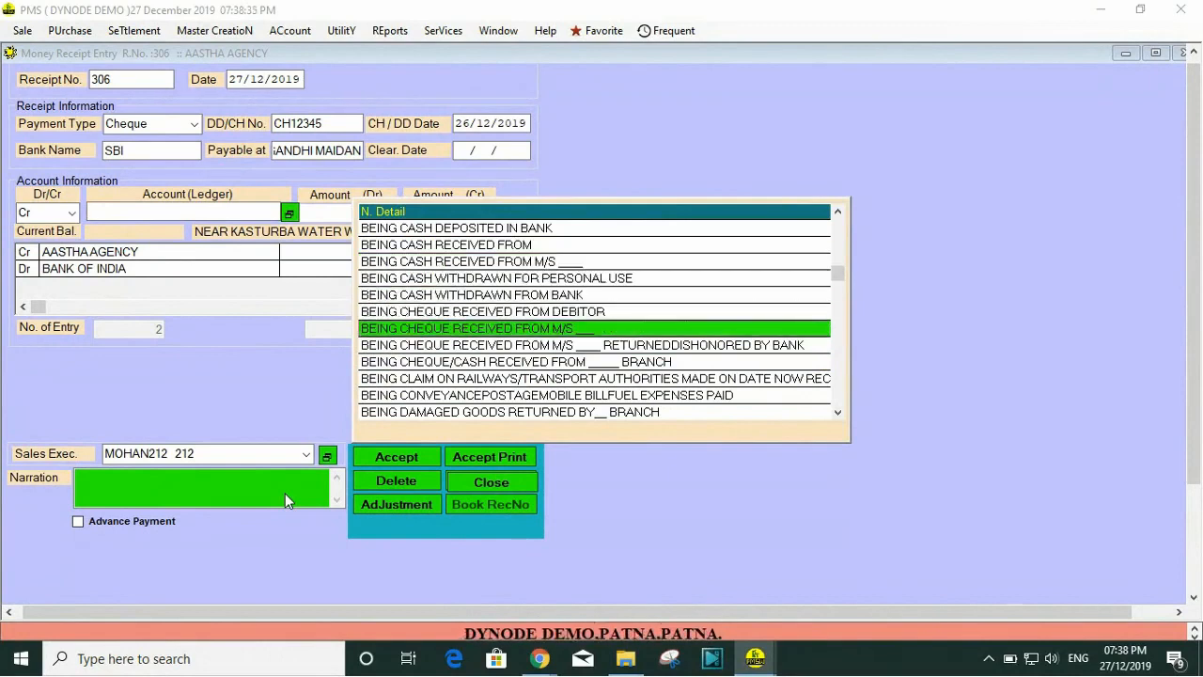
key("Return")
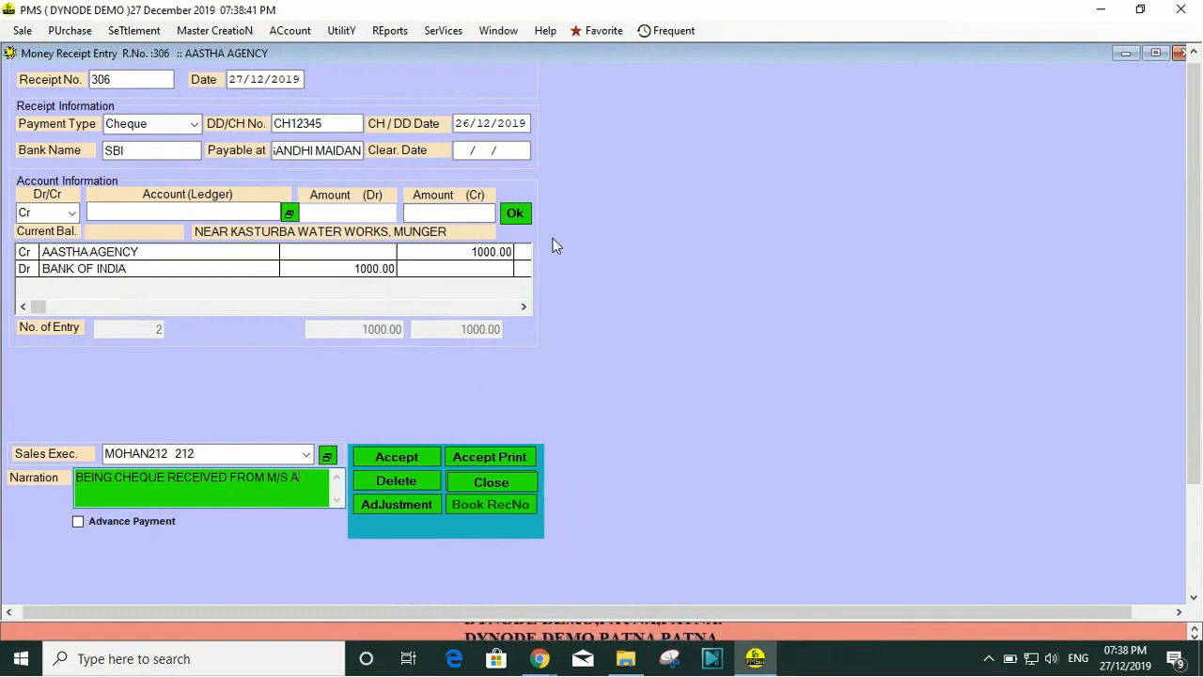
Step: Complete the narration with the party name AASTHA AGENCY and leave the receipt unmarked as an advance payment
type("A")
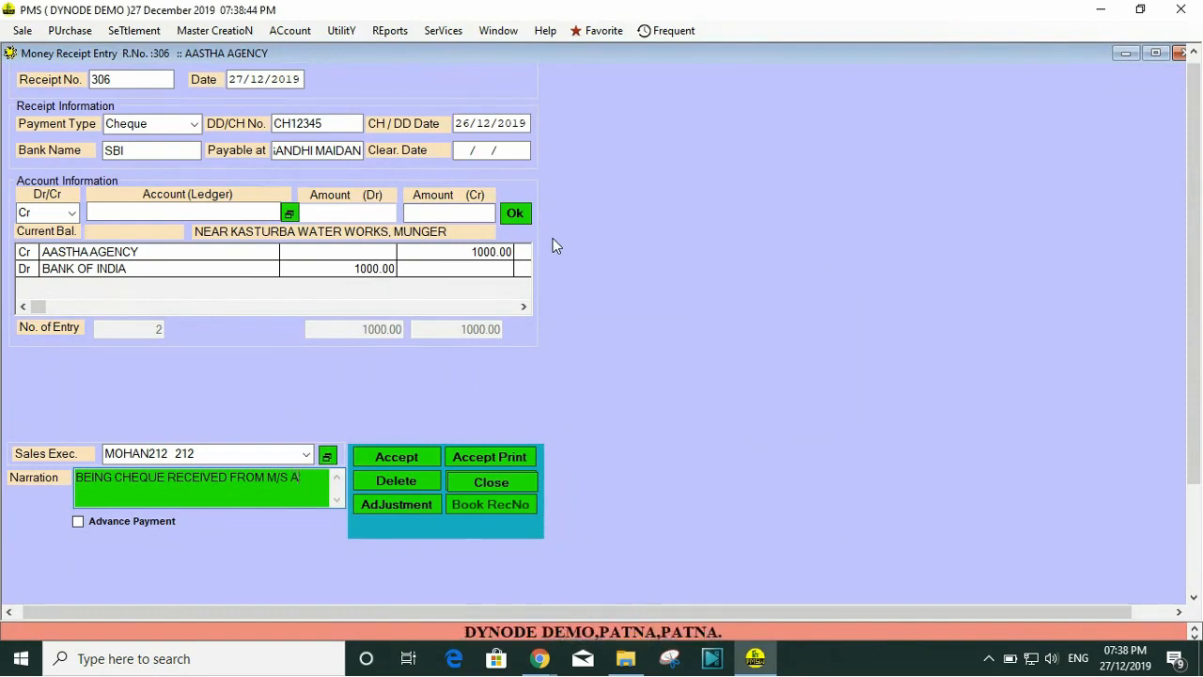
type("ASTHA AG")
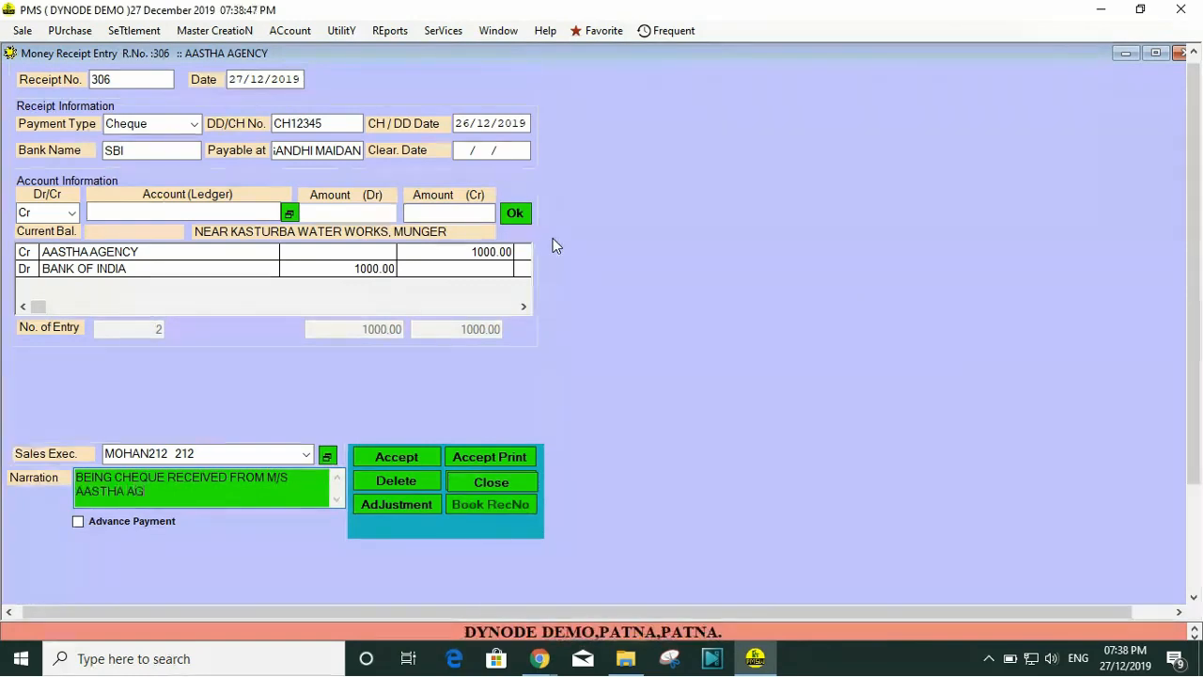
type("ENCY")
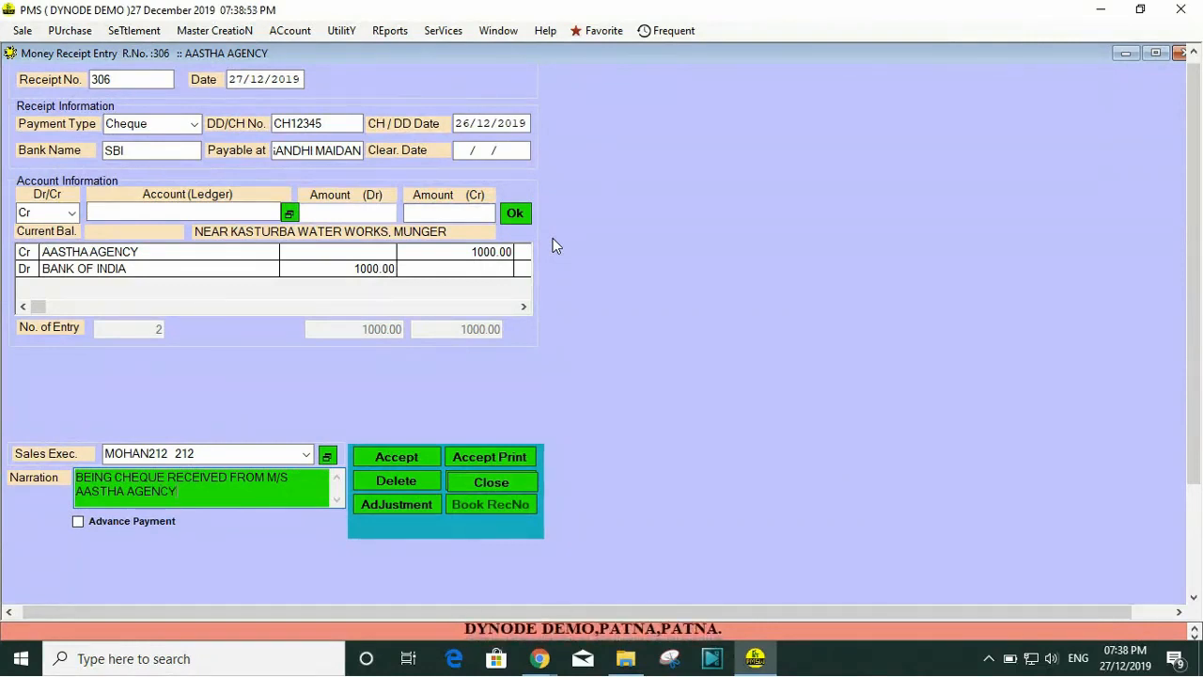
left_click(79, 522)
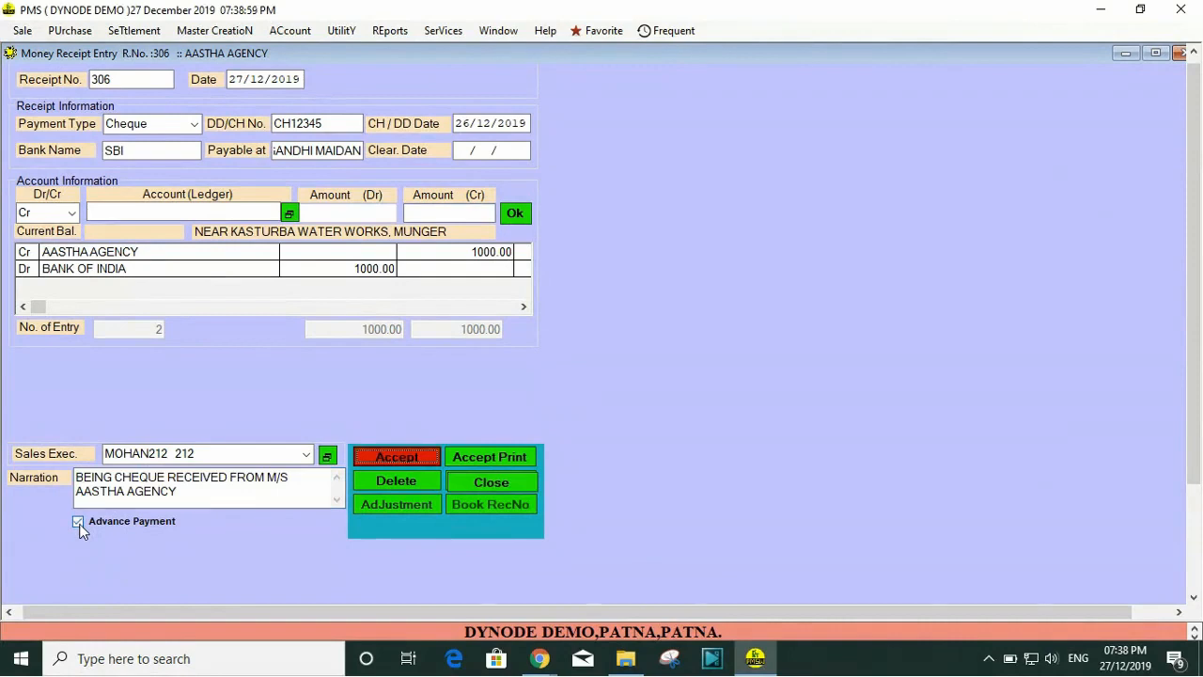
left_click(79, 523)
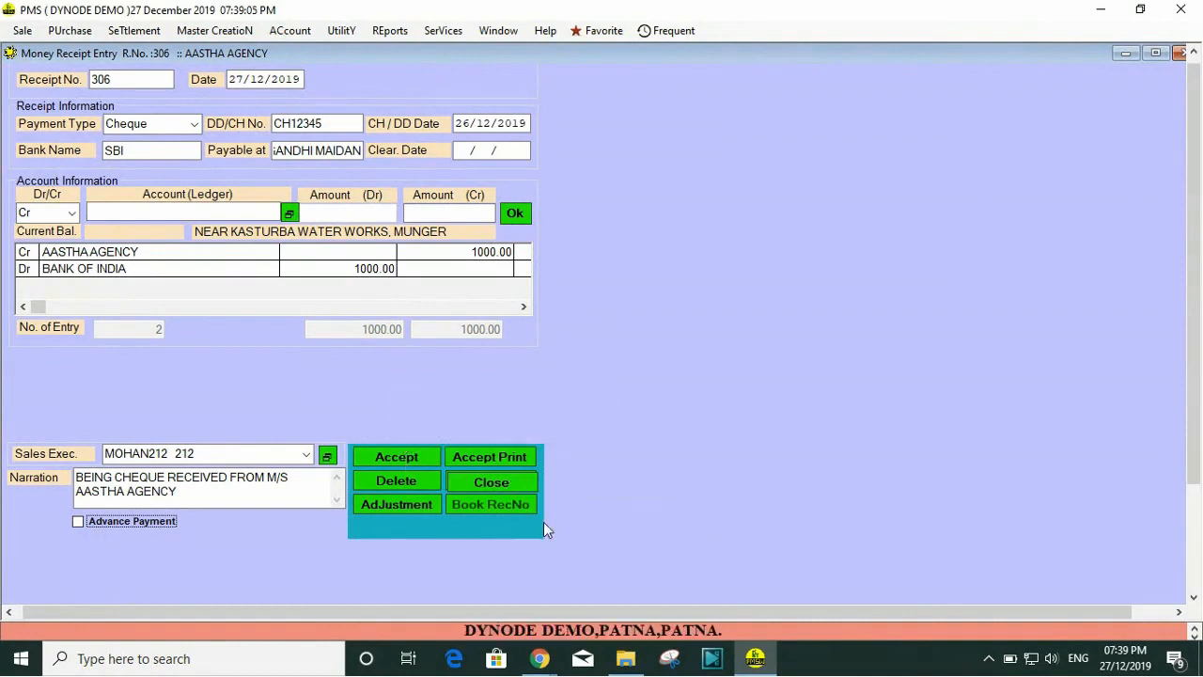
Step: Open the list of bills to adjust and review the paid amount of each bill
left_click(389, 509)
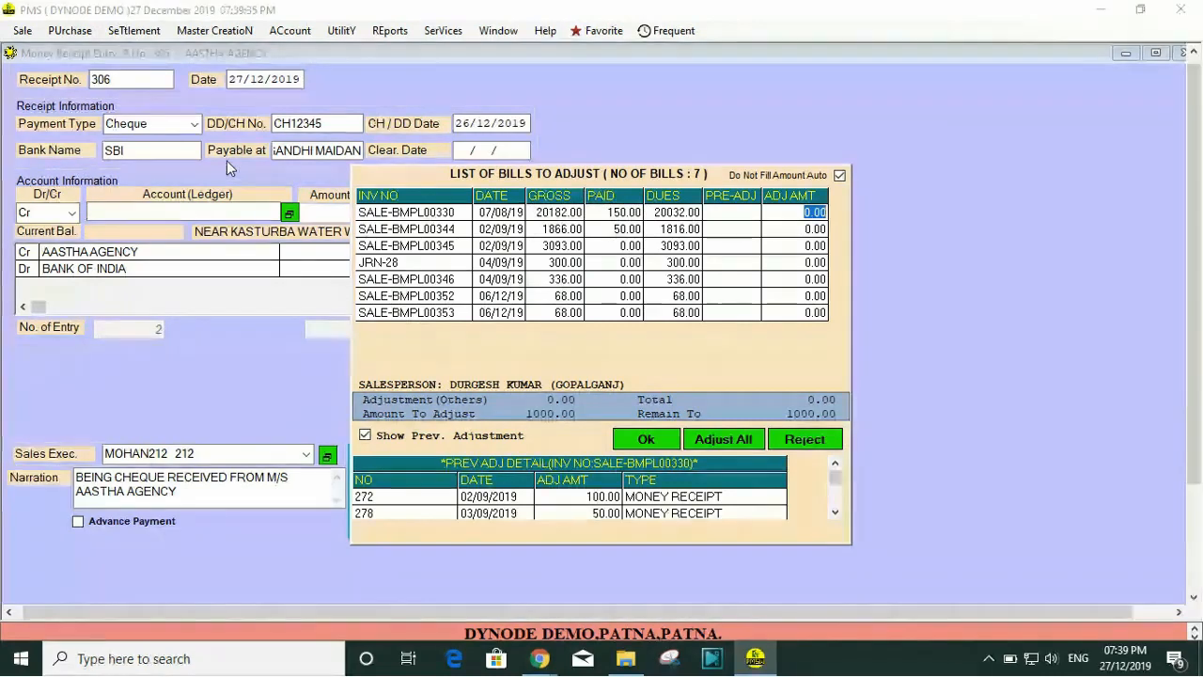
left_click(611, 263)
left_click(607, 282)
left_click(607, 298)
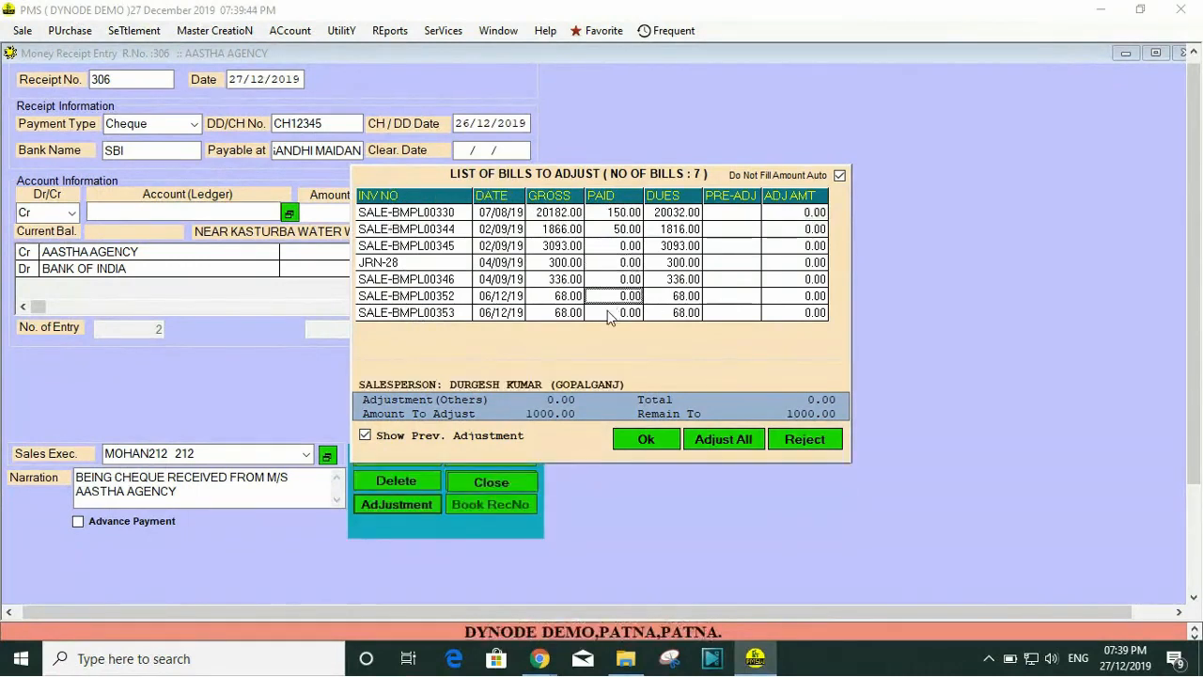
left_click(607, 312)
left_click(605, 296)
left_click(604, 280)
key("Up")
key("Up")
key("Up")
key("Up")
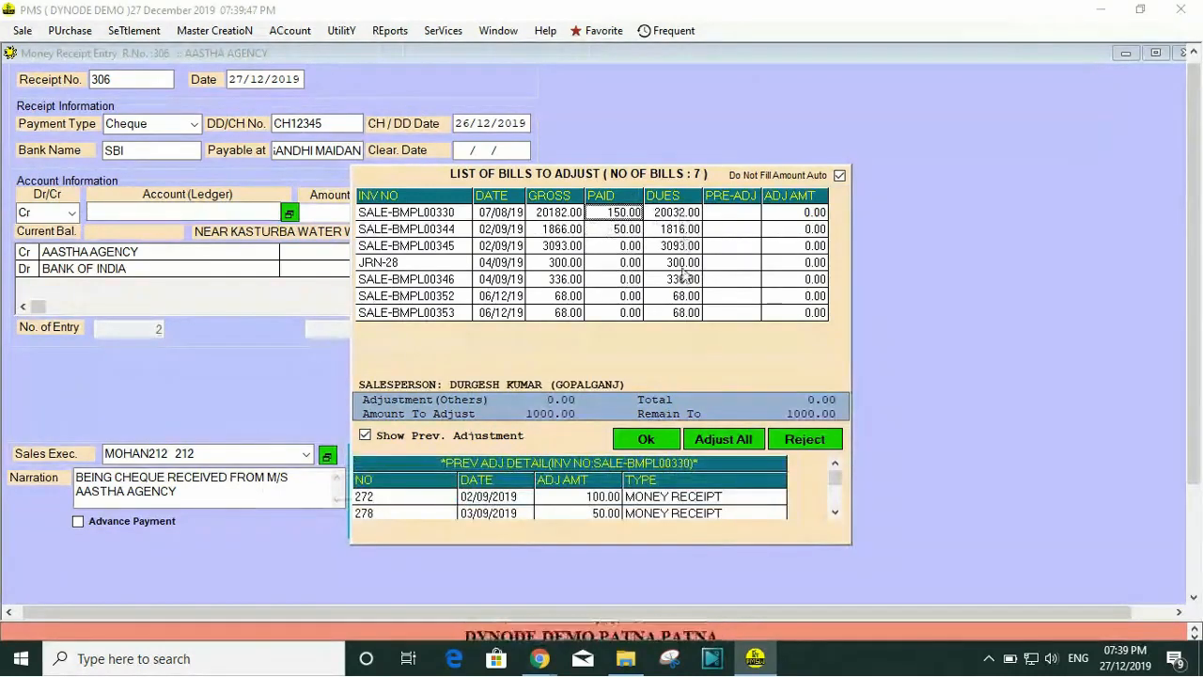
Step: Examine the outstanding dues of each bill in the adjustment list
left_click(684, 281)
left_click(683, 246)
left_click(677, 218)
left_click(679, 229)
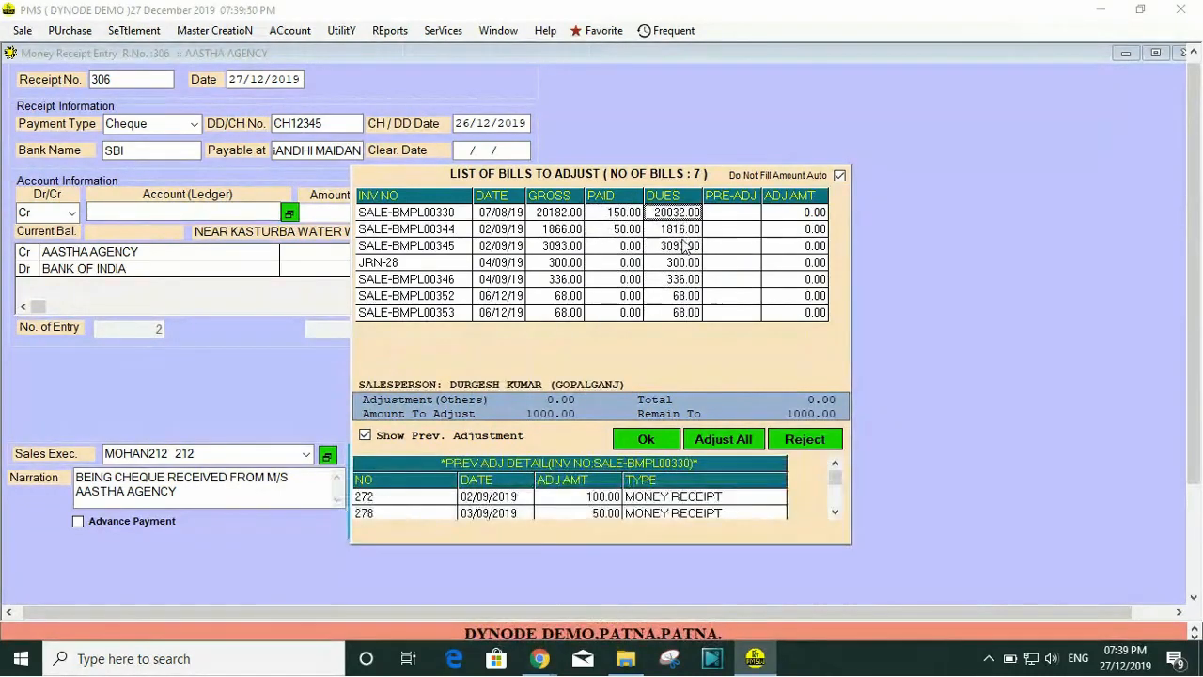
left_click(685, 246)
left_click(687, 265)
left_click(684, 295)
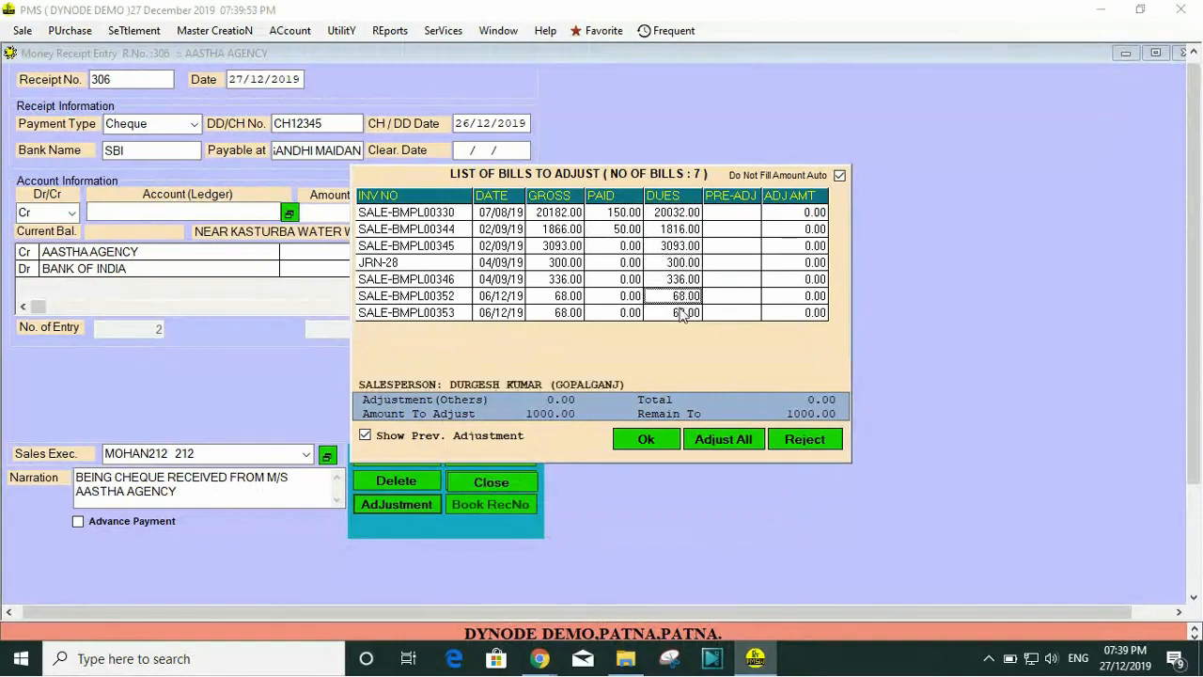
left_click(680, 311)
left_click(678, 281)
left_click(678, 266)
left_click(677, 247)
left_click(679, 216)
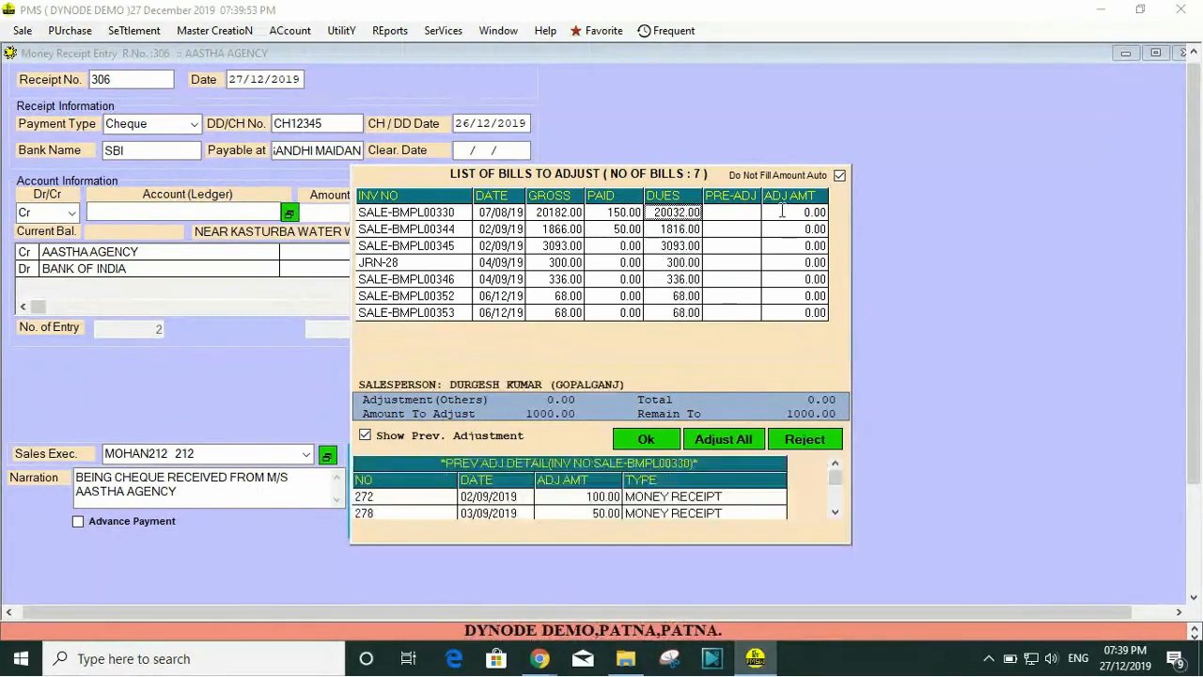
Step: Set the adjustment amount for bill SALE-BMPL00330 to 500
left_click(804, 211)
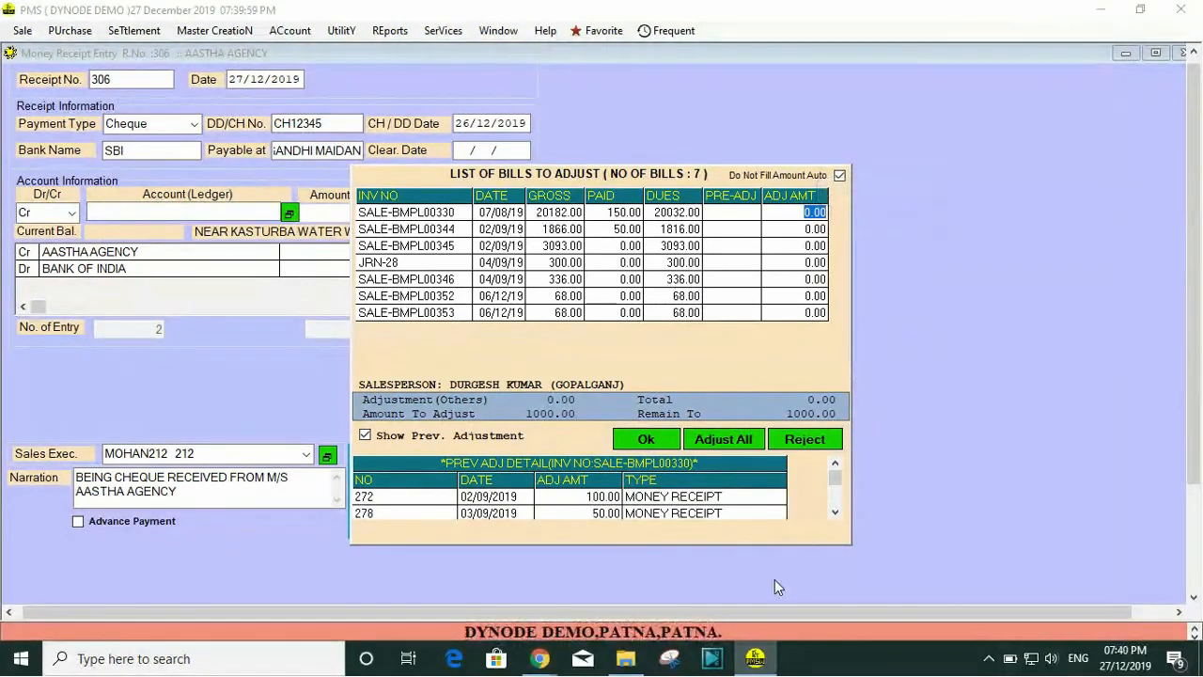
type("55")
type("00")
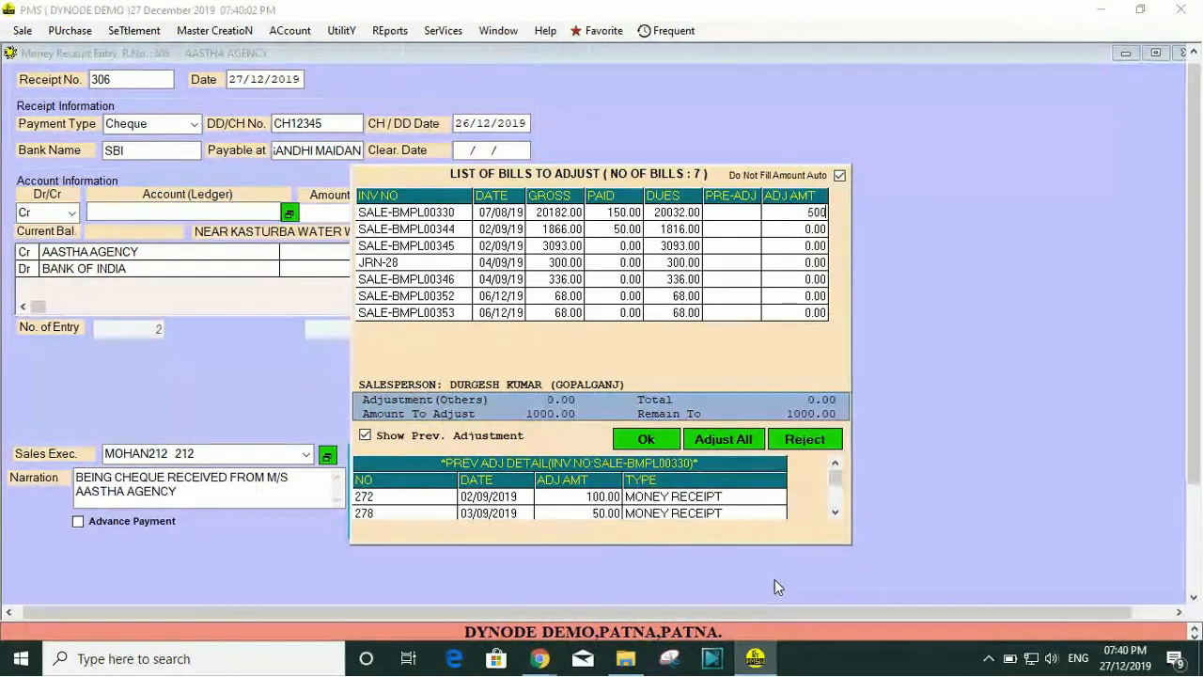
left_click(794, 229)
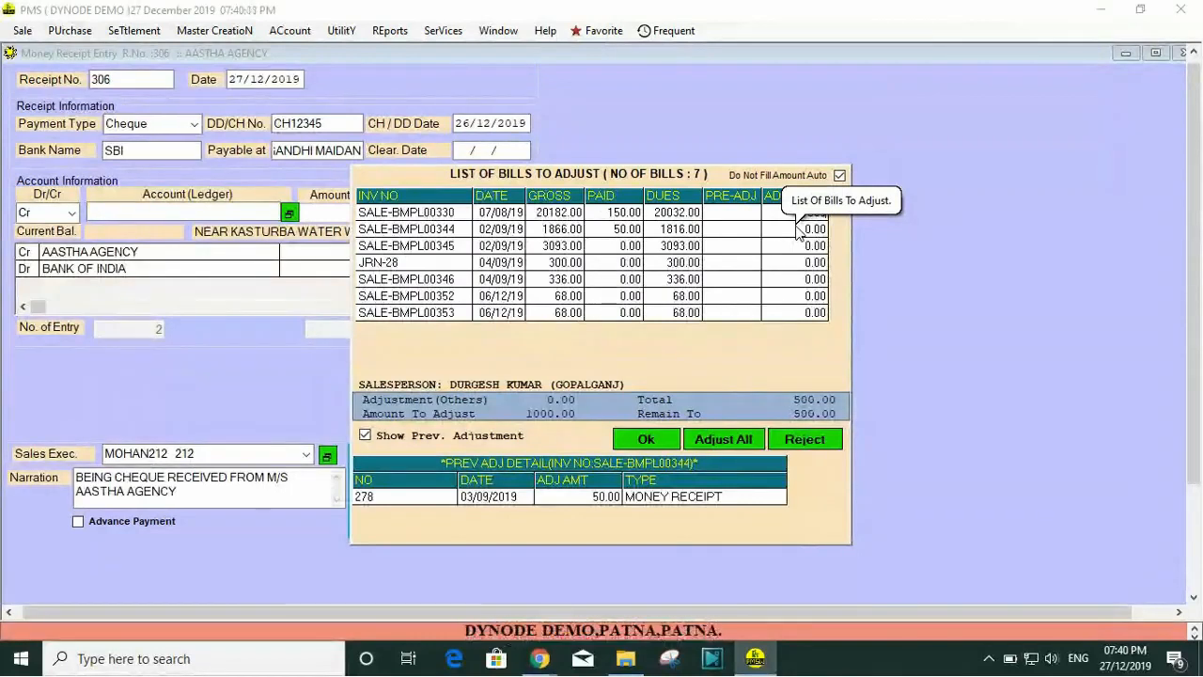
Step: Set the adjustment amount for bill SALE-BMPL00344 to 500
left_click(796, 228)
type("500")
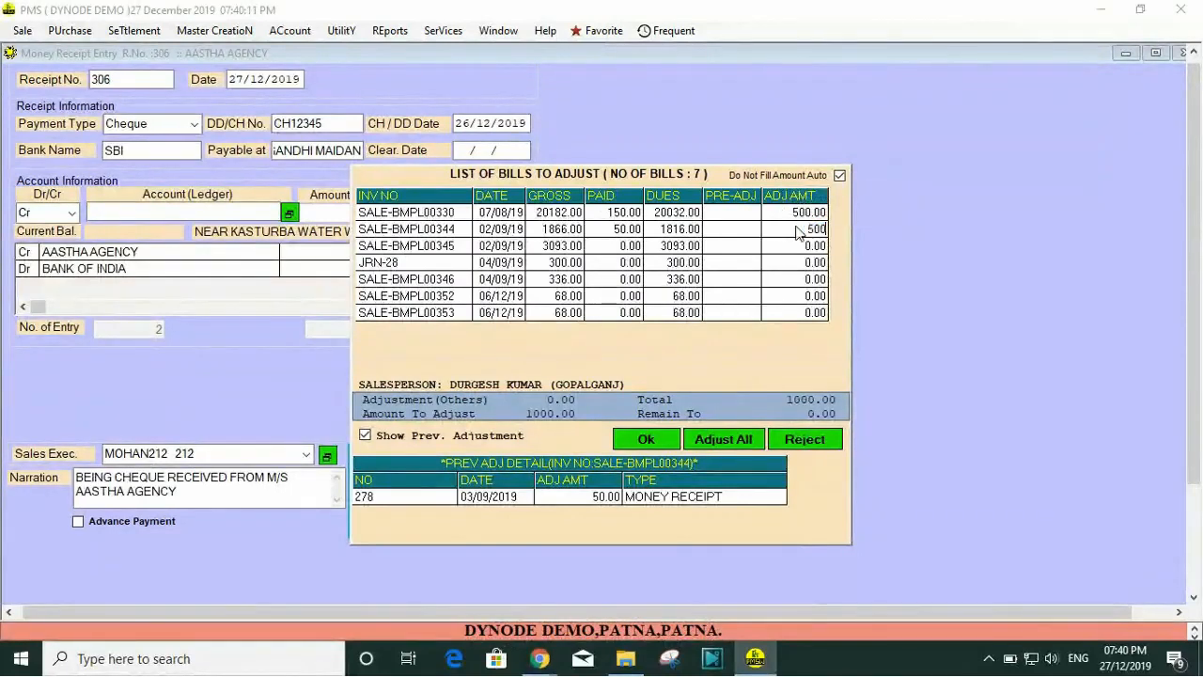
key("Return")
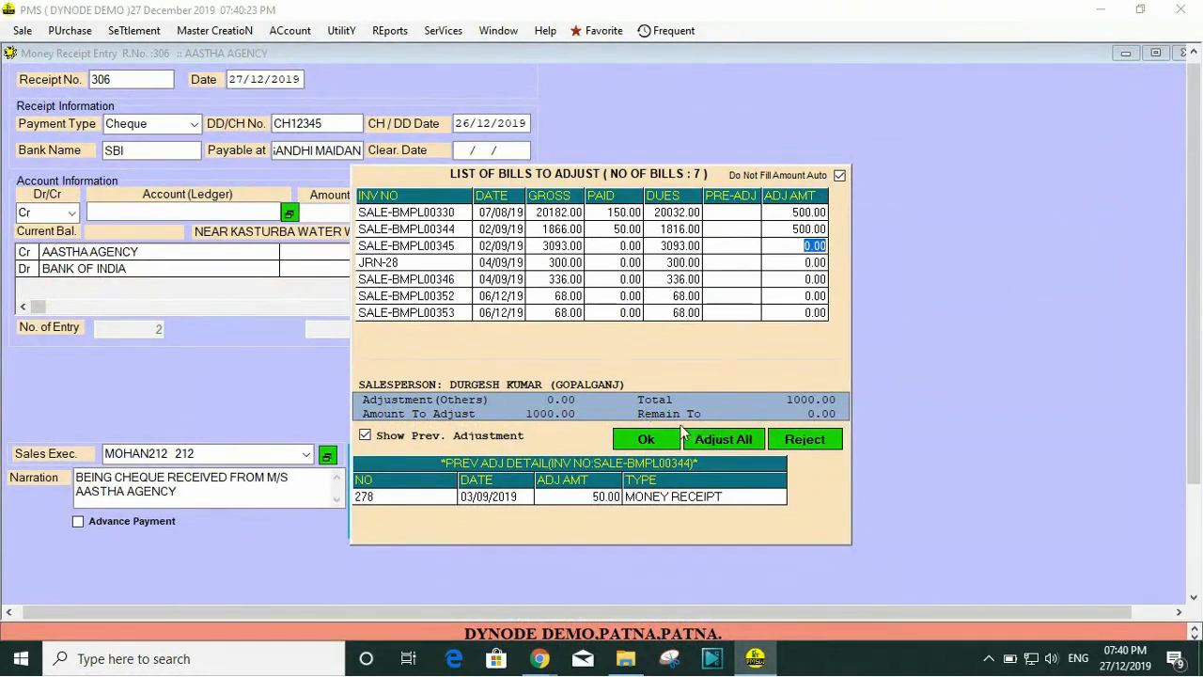
Step: Reduce the adjustment amount for bill SALE-BMPL00344 to 450
key("Up")
key("Up")
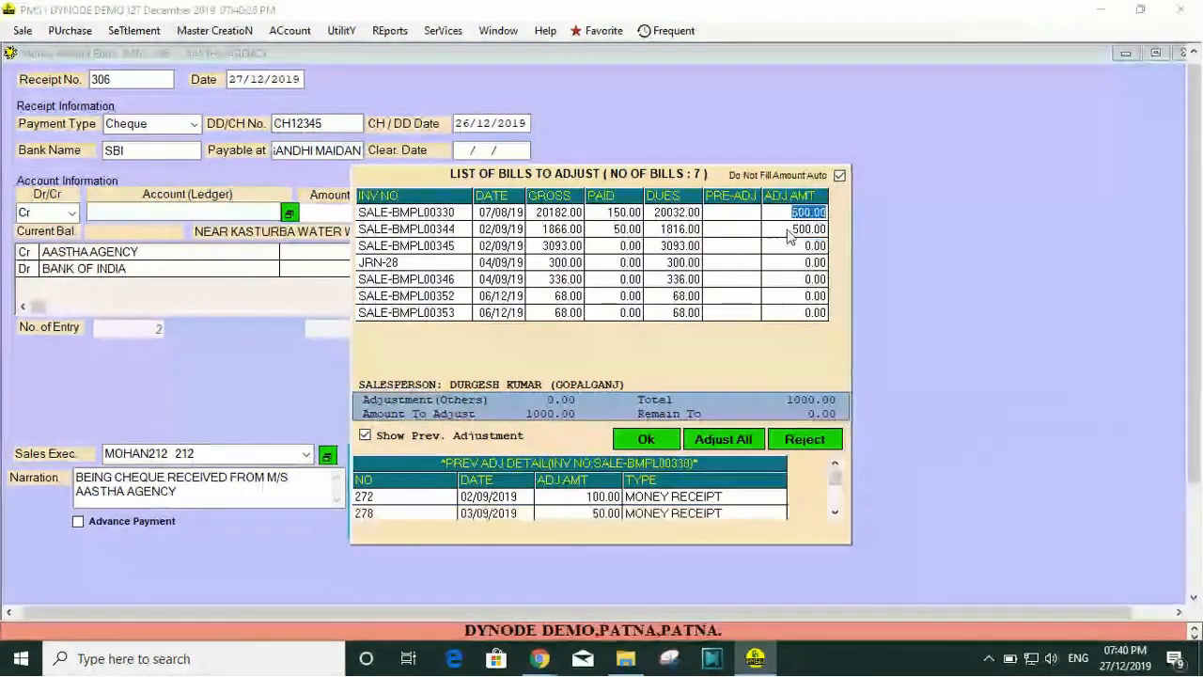
key("Down")
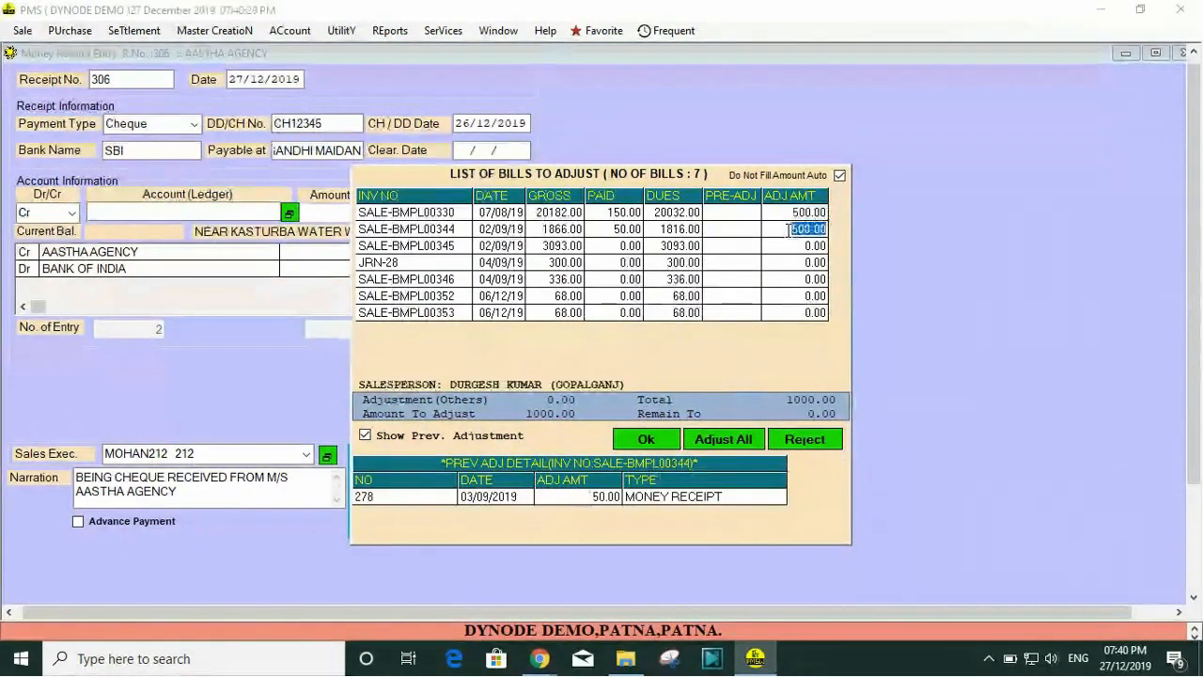
type("450")
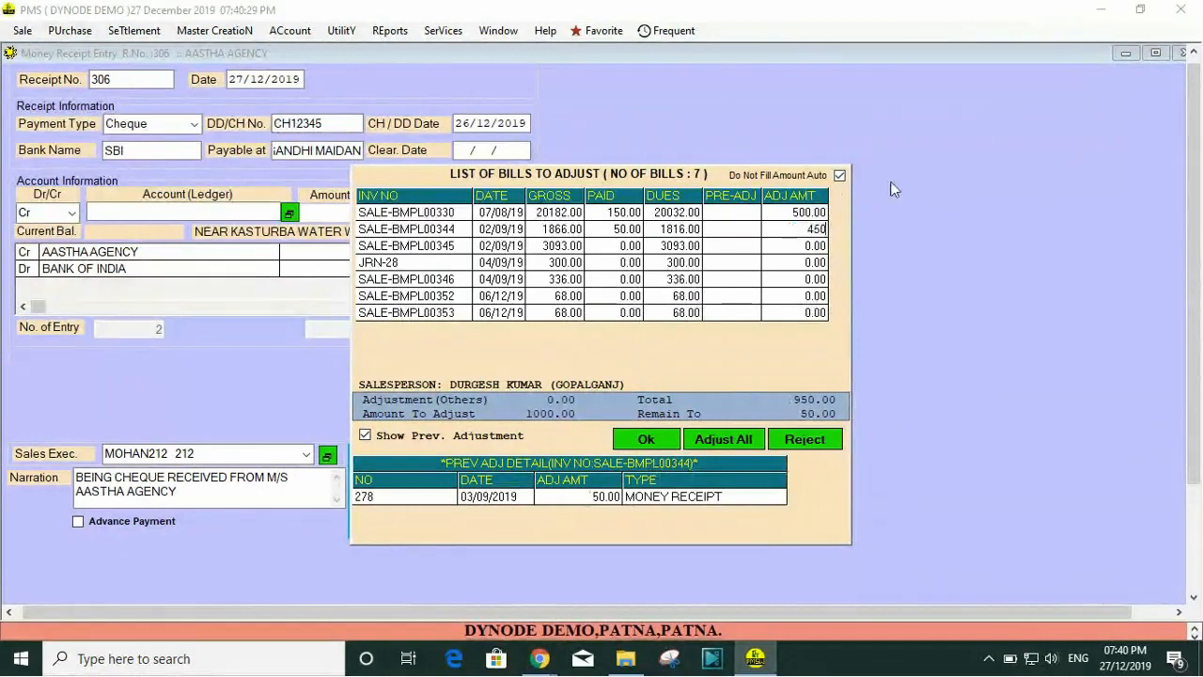
left_click(807, 247)
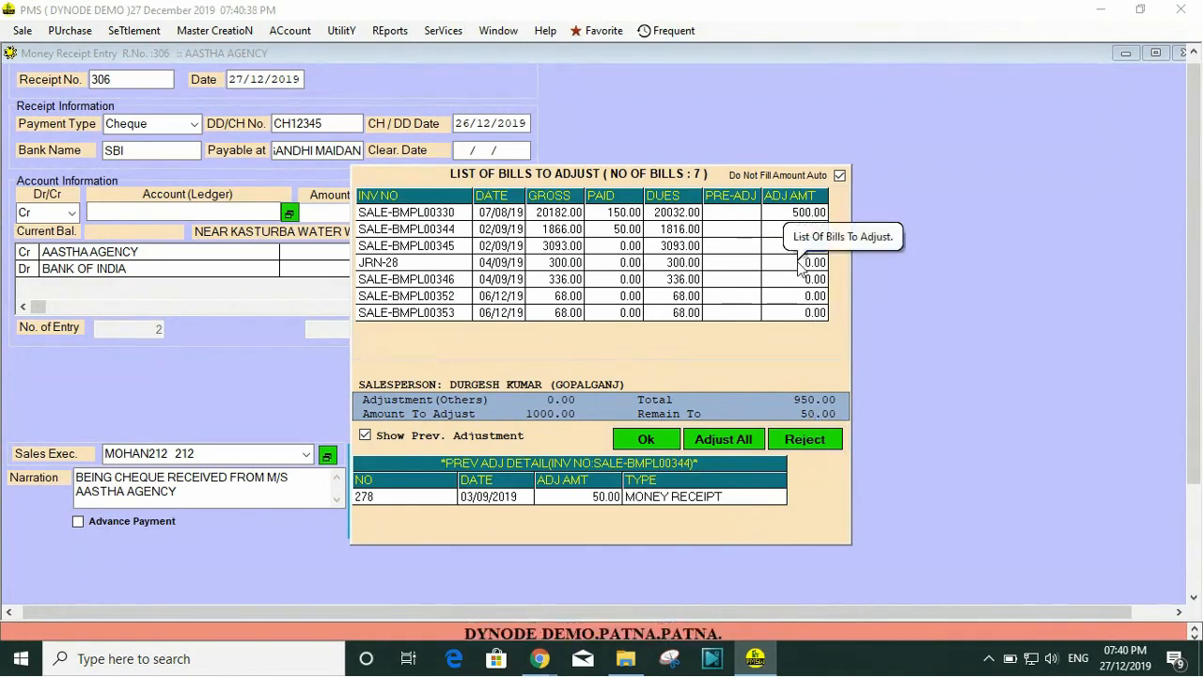
Step: Change the adjustment amount for bill SALE-BMPL00344 back to 500
left_click(779, 229)
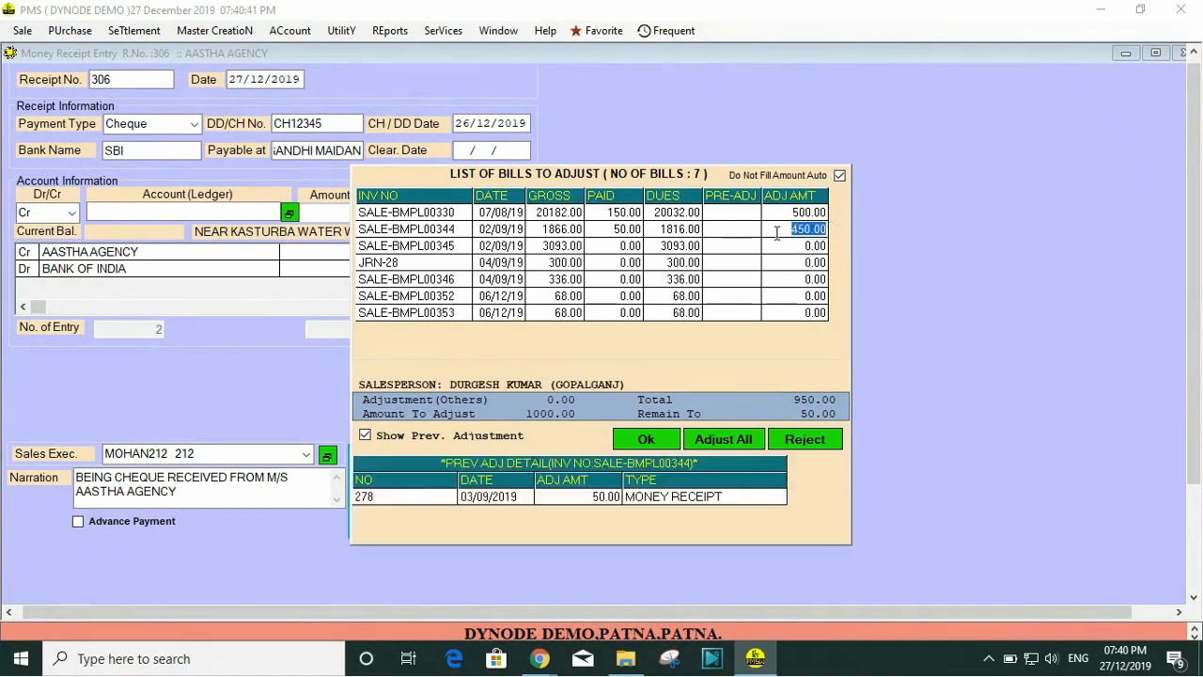
type("500")
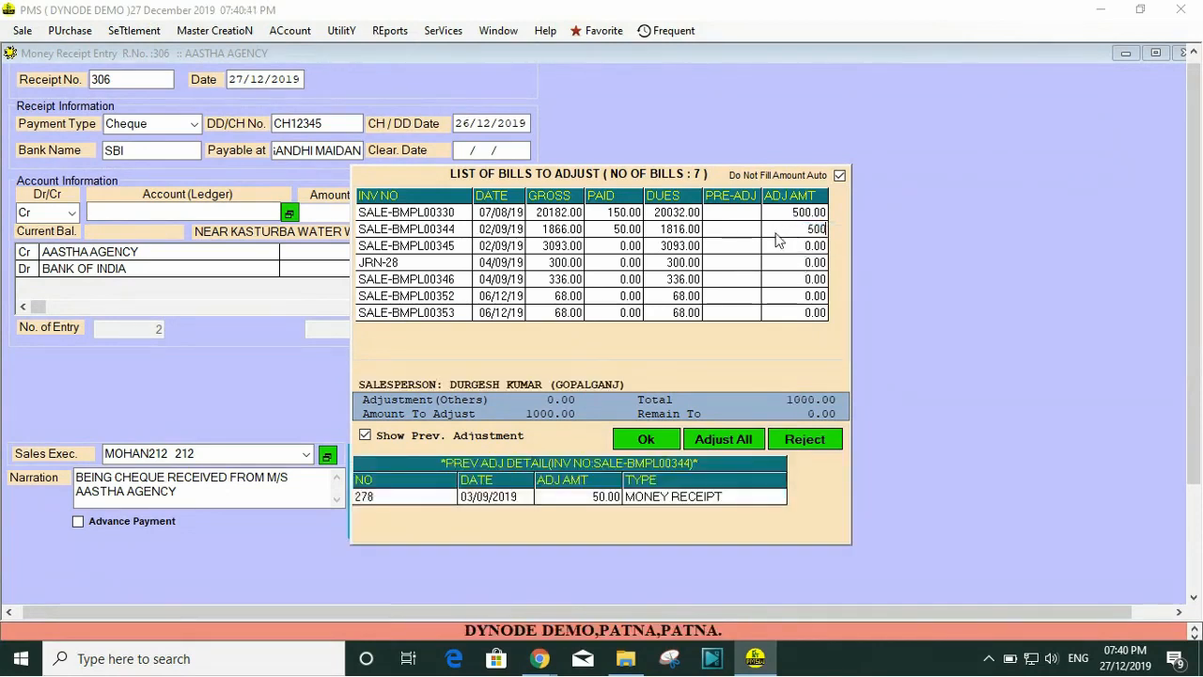
key("Return")
Step: Try to set the adjustment amount for bill SALE-BMPL00330 to 1000
left_click(788, 215)
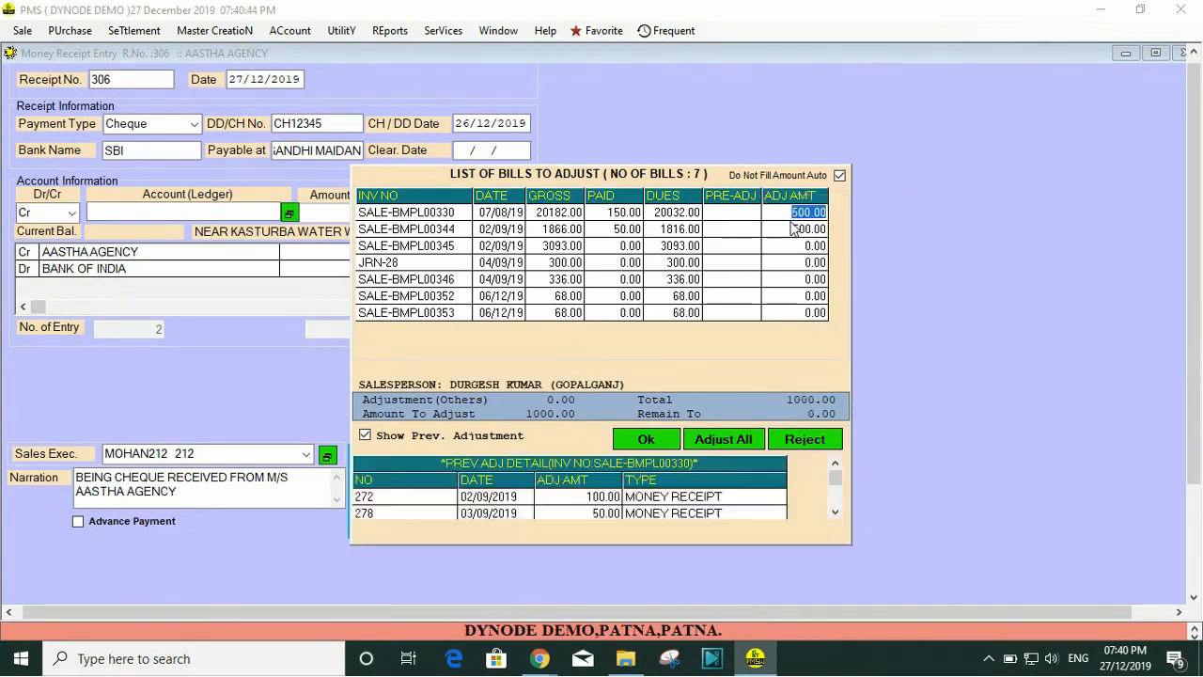
type("1000")
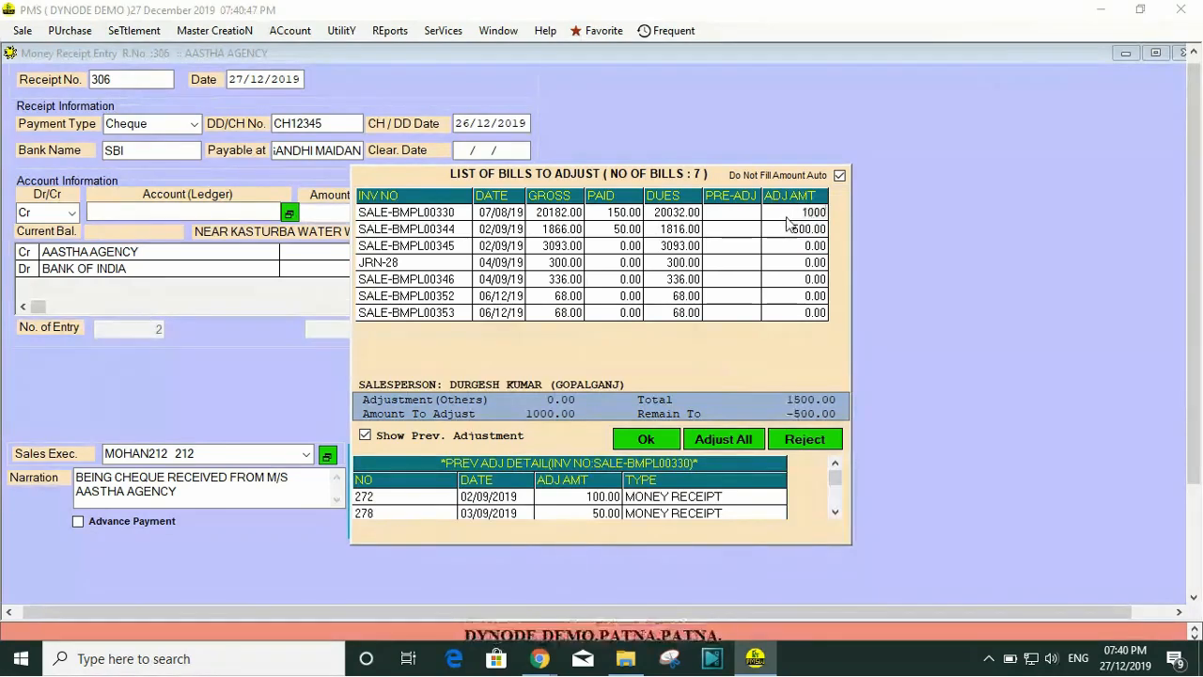
key("Return")
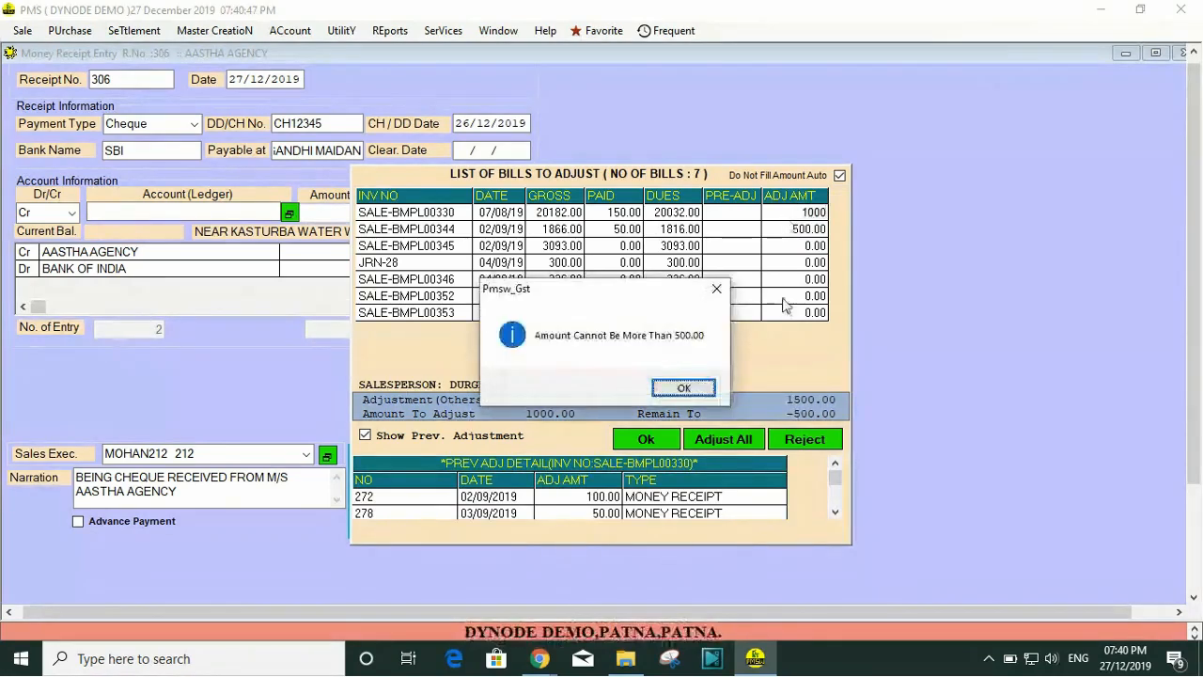
left_click(683, 388)
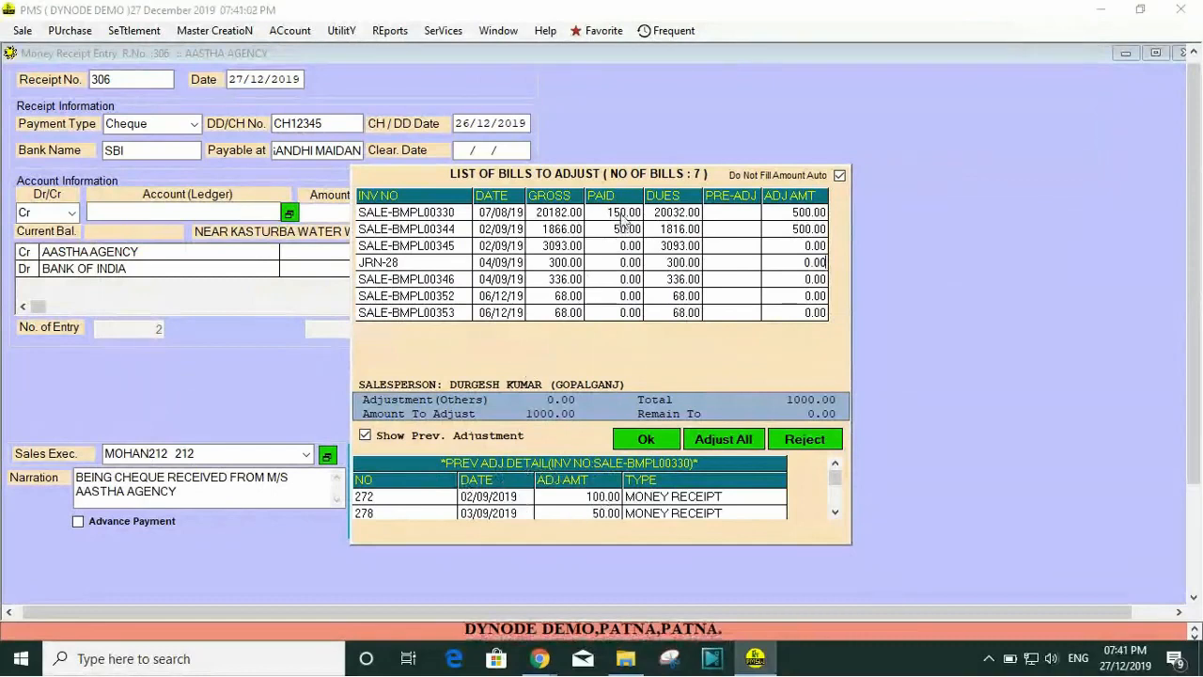
Step: Confirm the bill adjustments and accept the money receipt
left_click(590, 510)
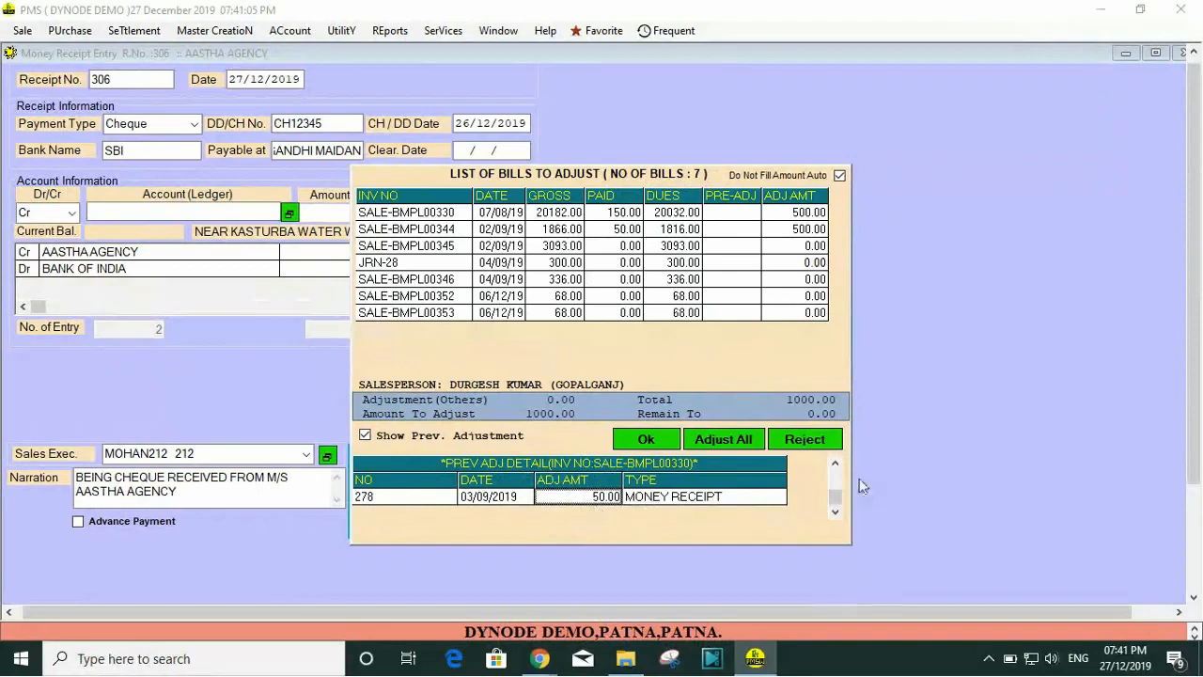
left_click(836, 464)
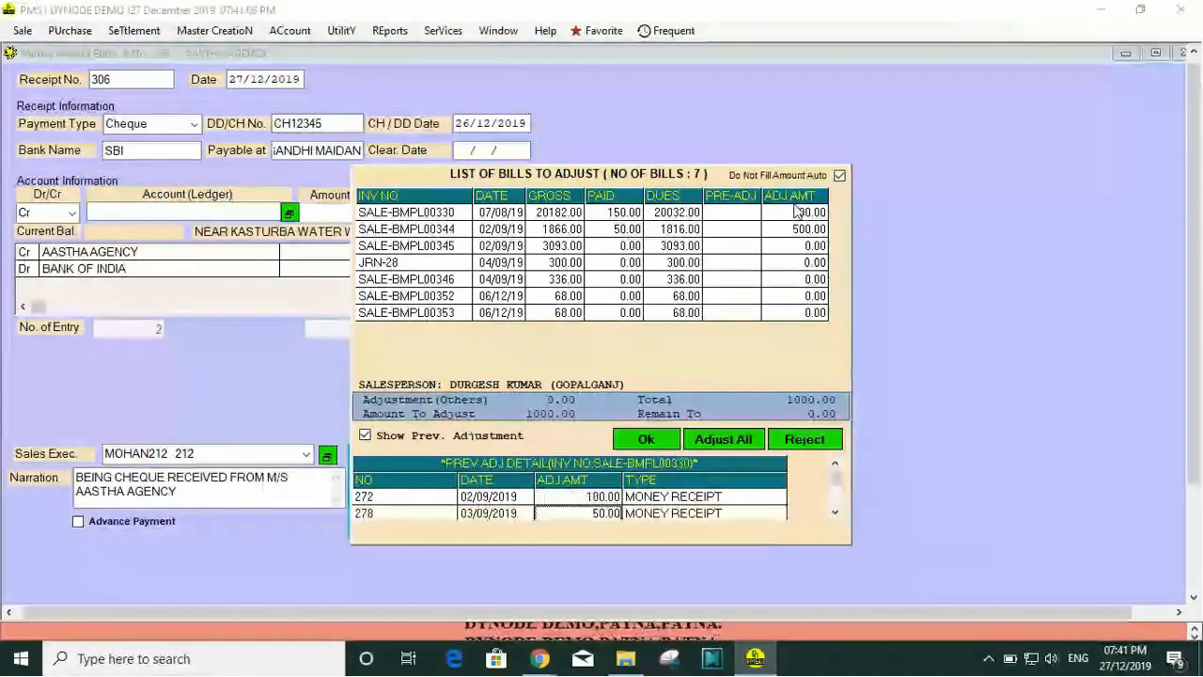
left_click(645, 439)
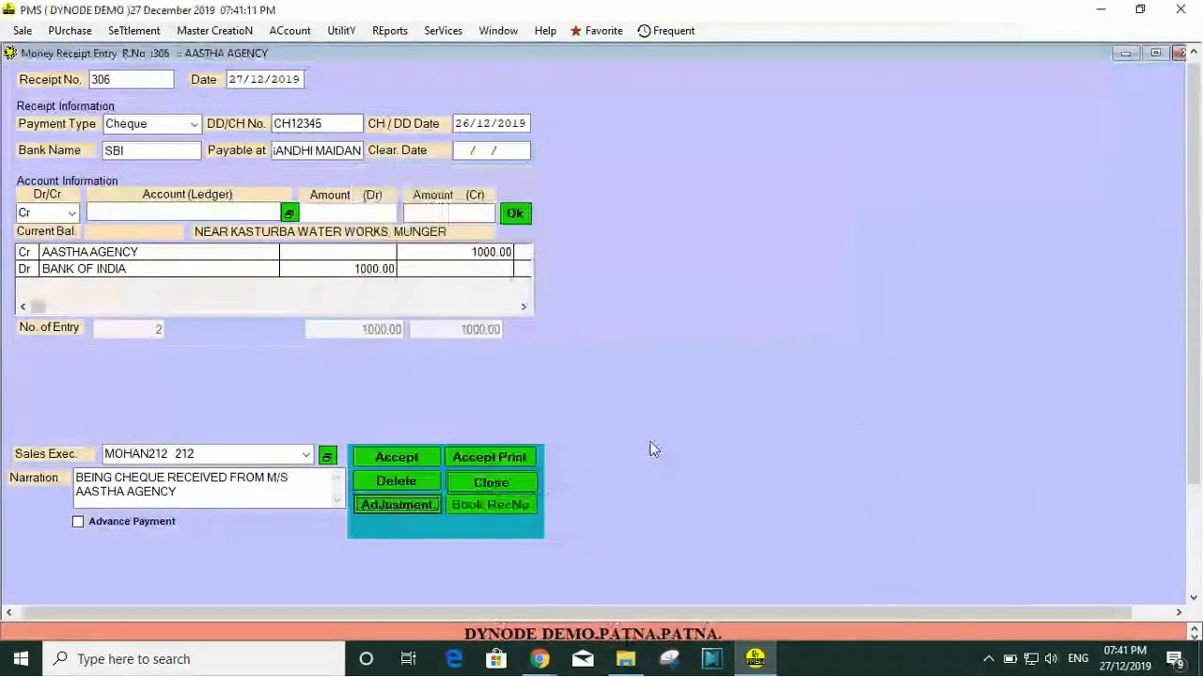
left_click(396, 456)
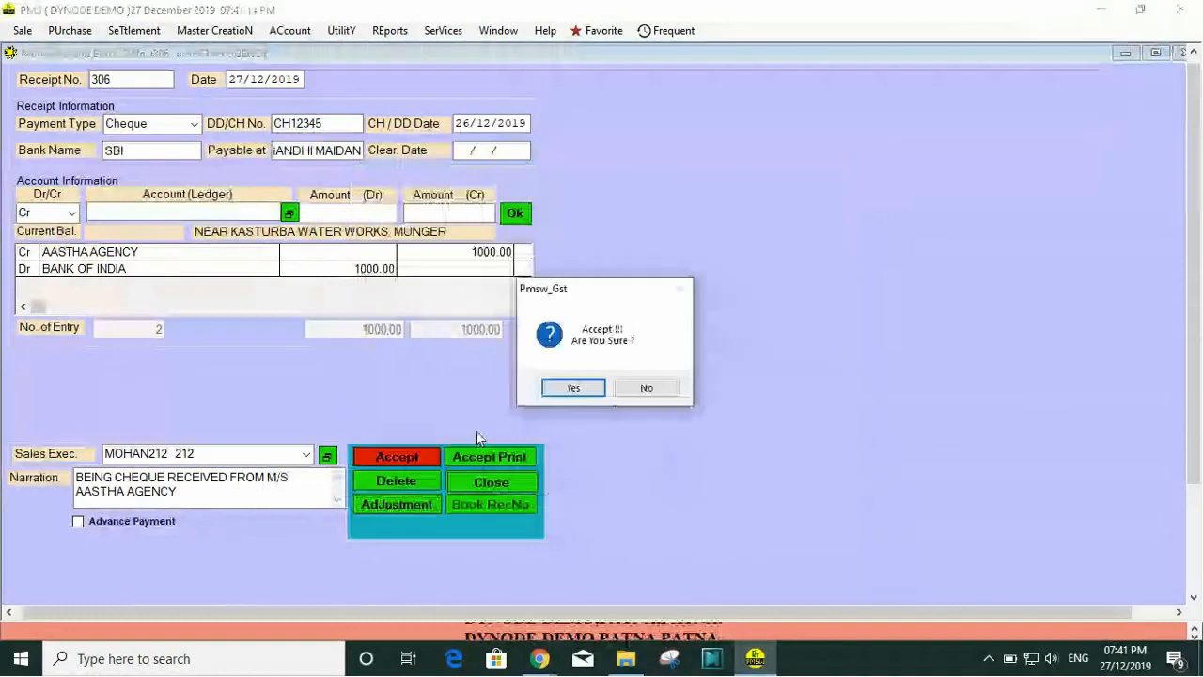
left_click(574, 392)
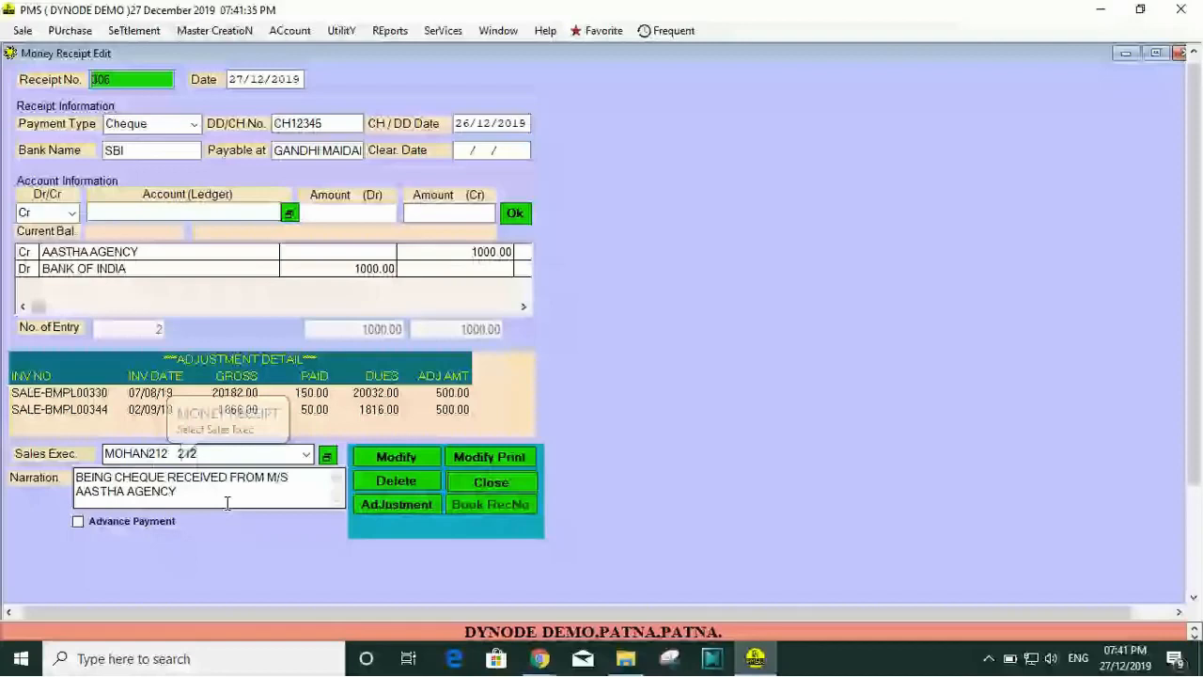
Step: Preview the printout of receipt 306 as a Windows print in the WMR1 format and close the preview without printing
left_click(489, 456)
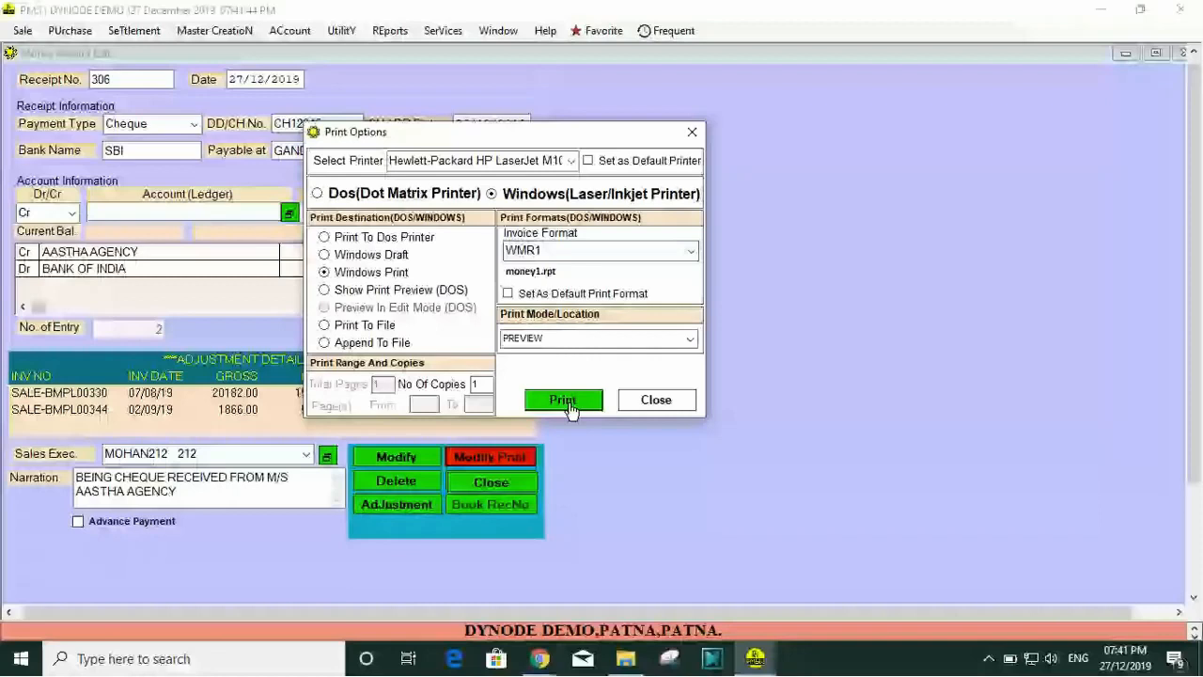
left_click(563, 402)
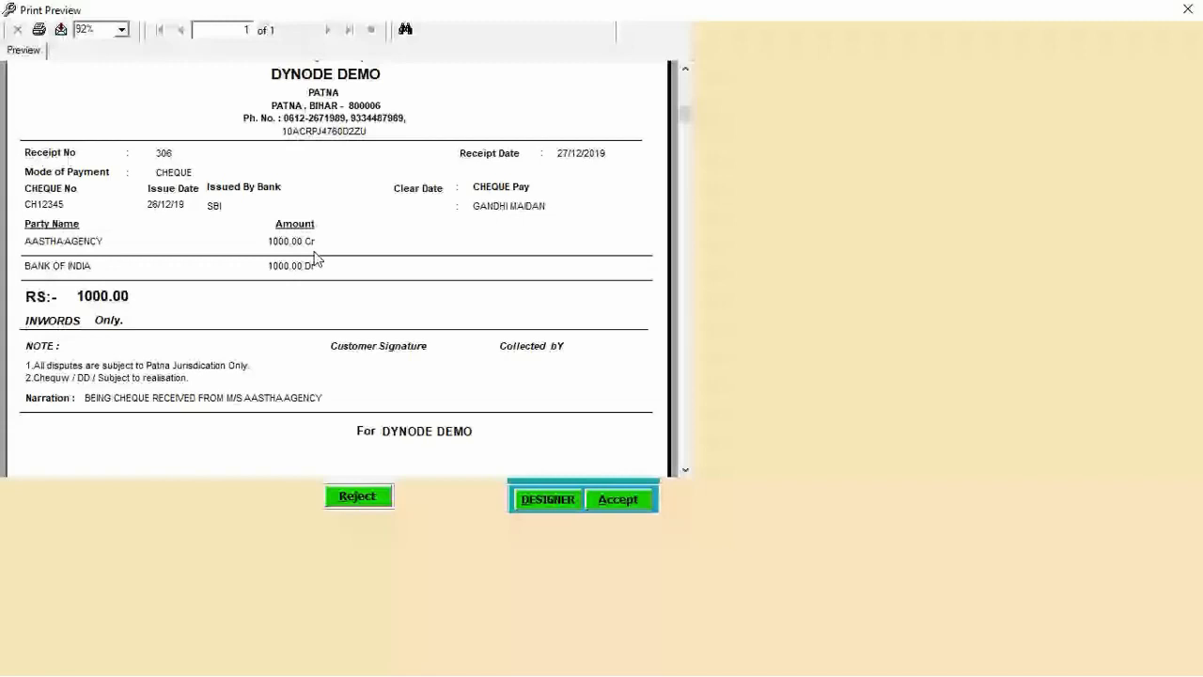
left_click(358, 496)
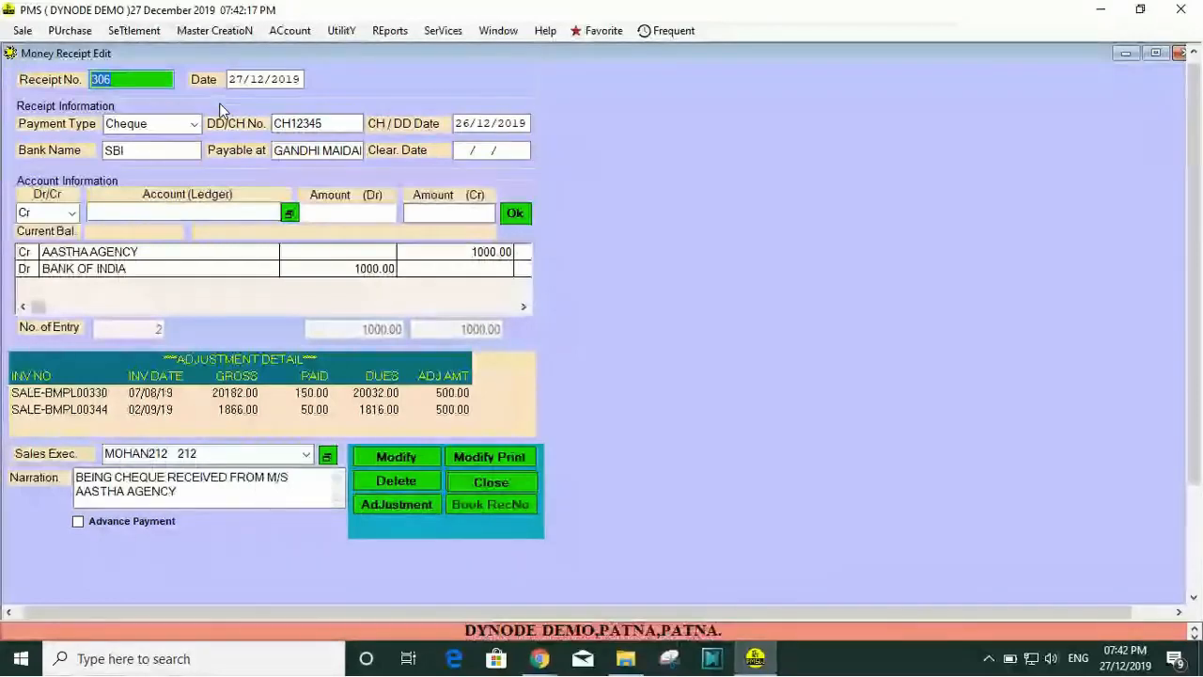
Step: Record a new money receipt with payment type Cash, crediting 1000 to AHIBARAN PHARMA, and close its print preview
key("Return")
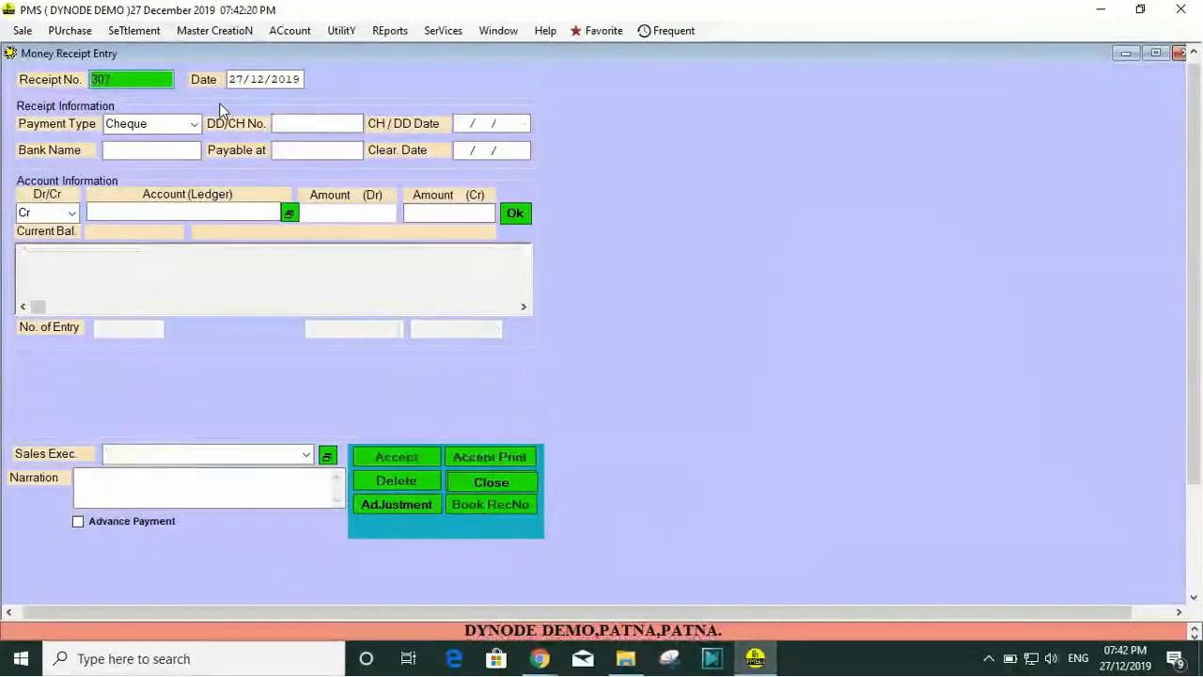
key("Return")
key("Return")
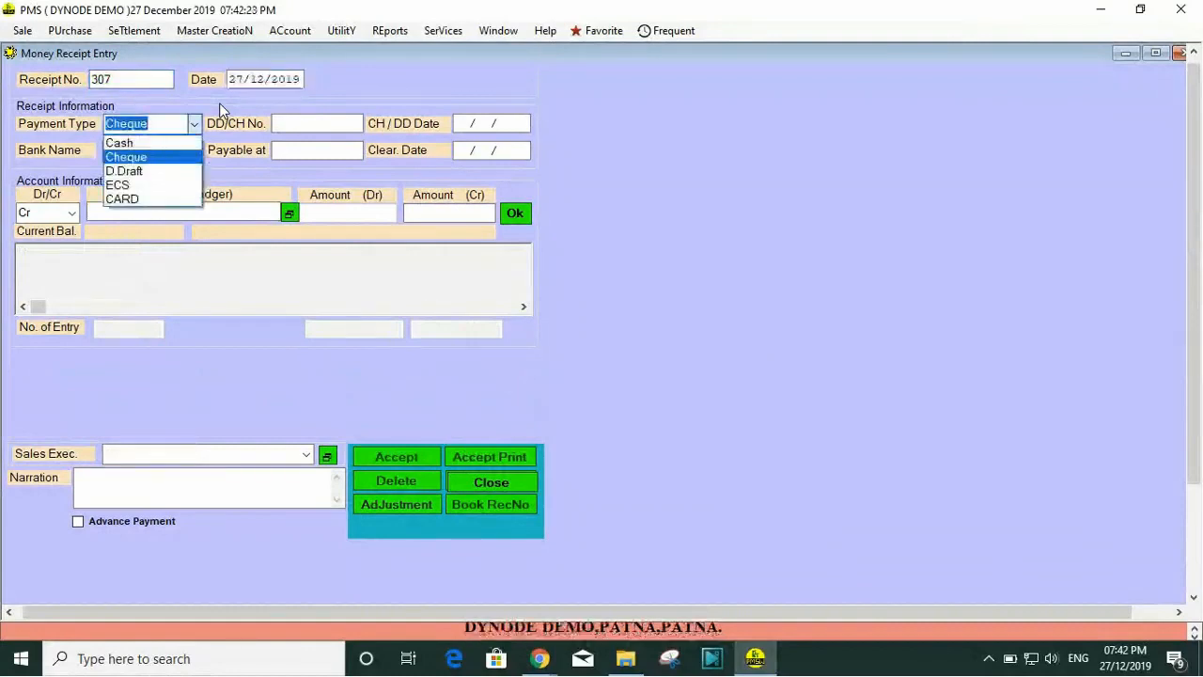
key("Up")
key("Return")
key("Return")
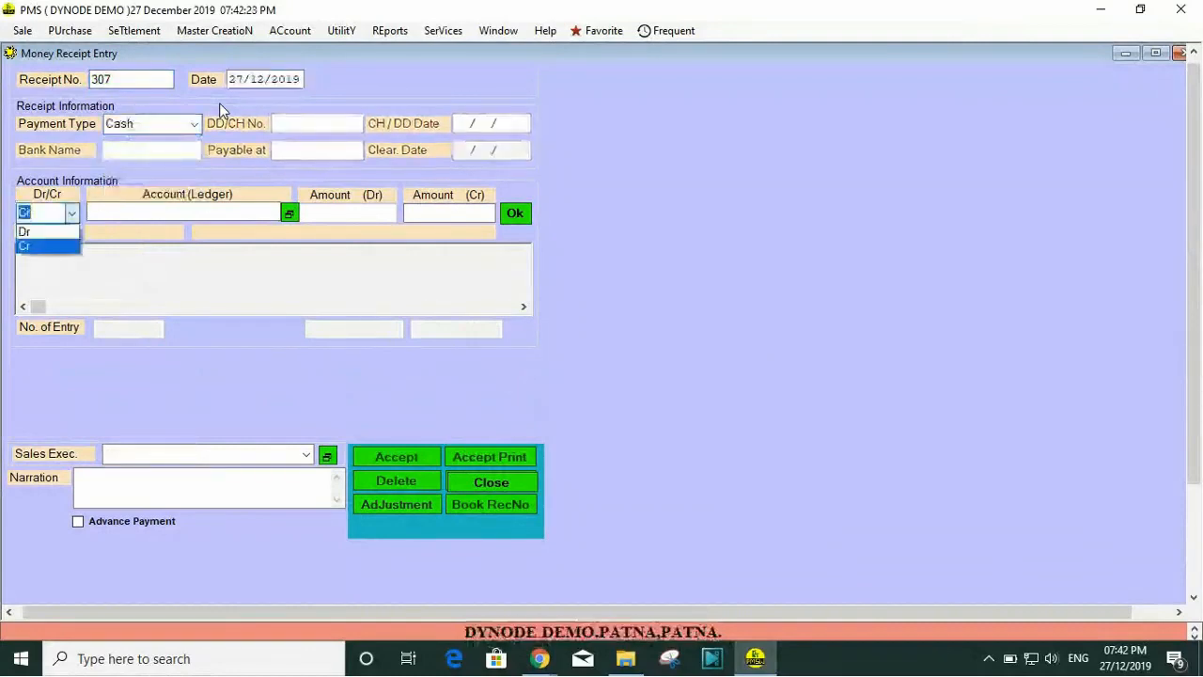
key("Return")
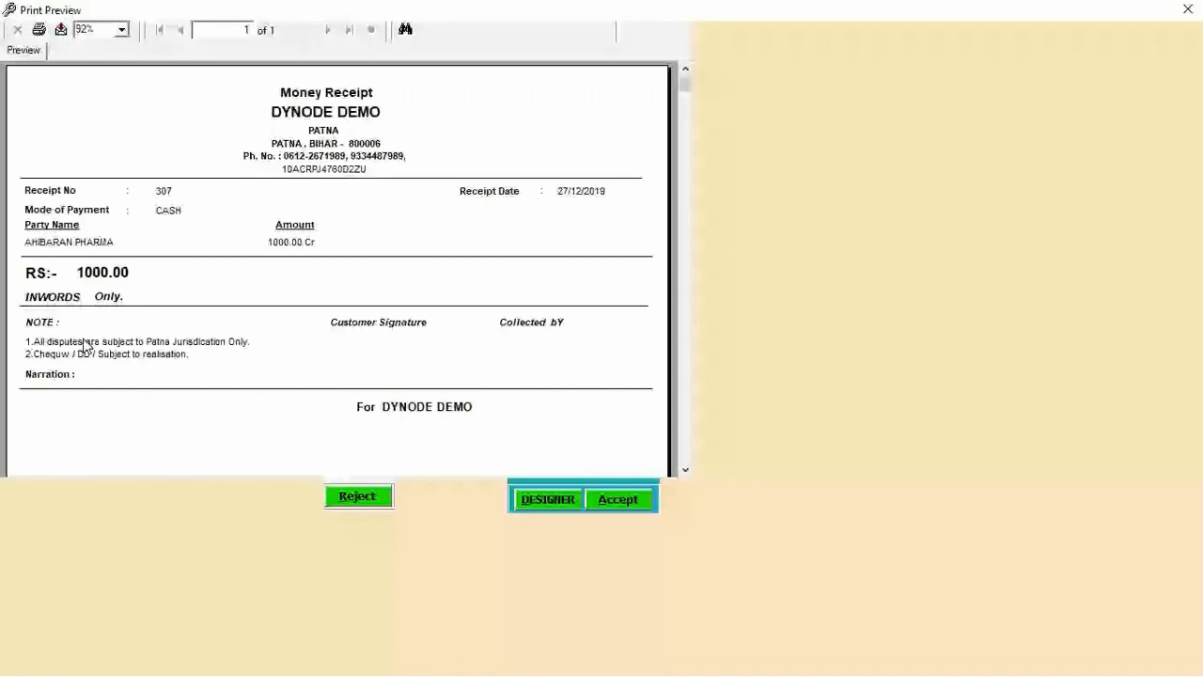
key("Escape")
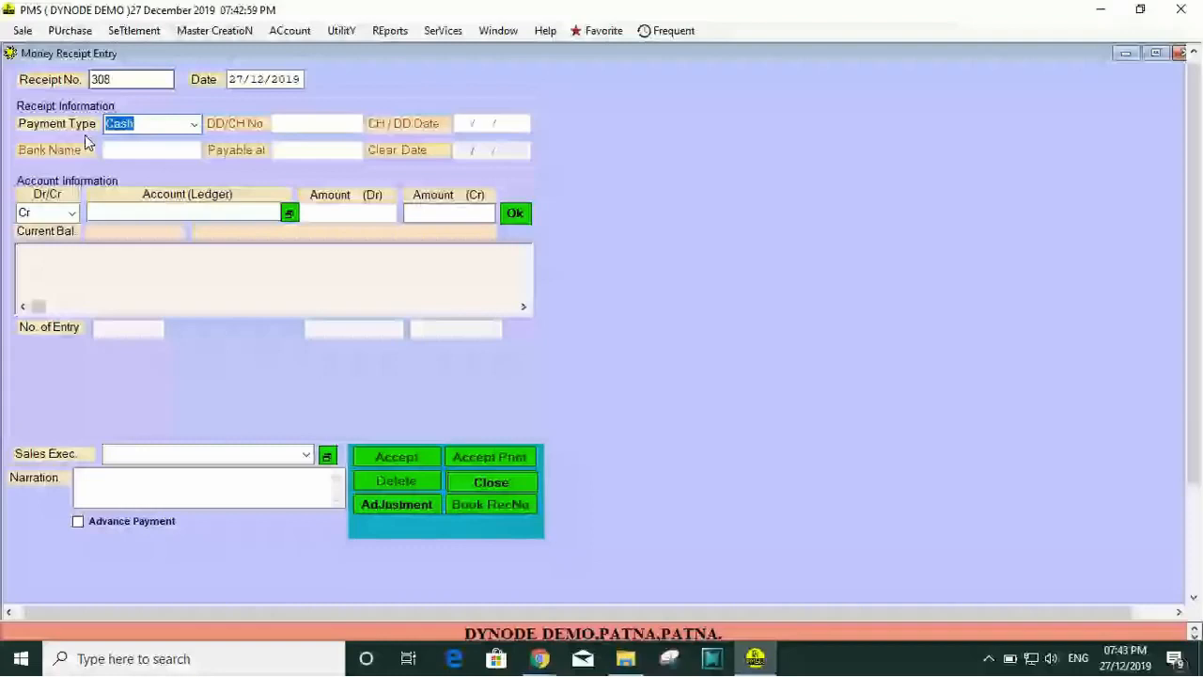
Step: Open a new wholesale sale invoice entry
left_click(23, 30)
mouse_move(42, 55)
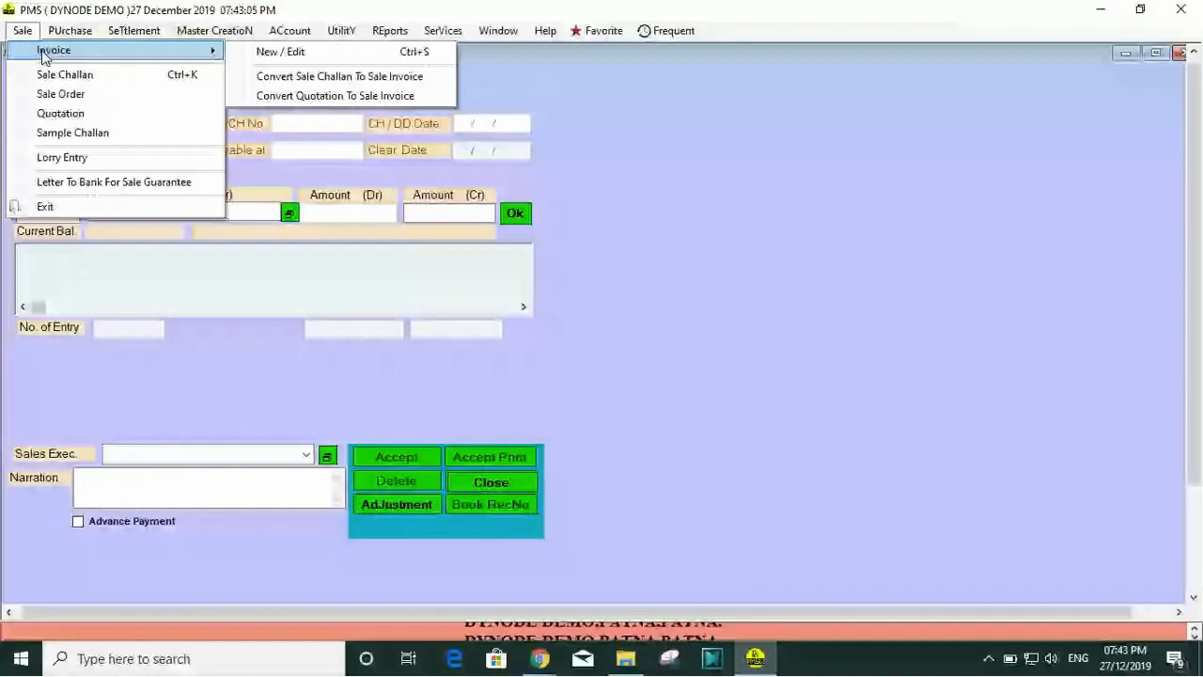
left_click(479, 119)
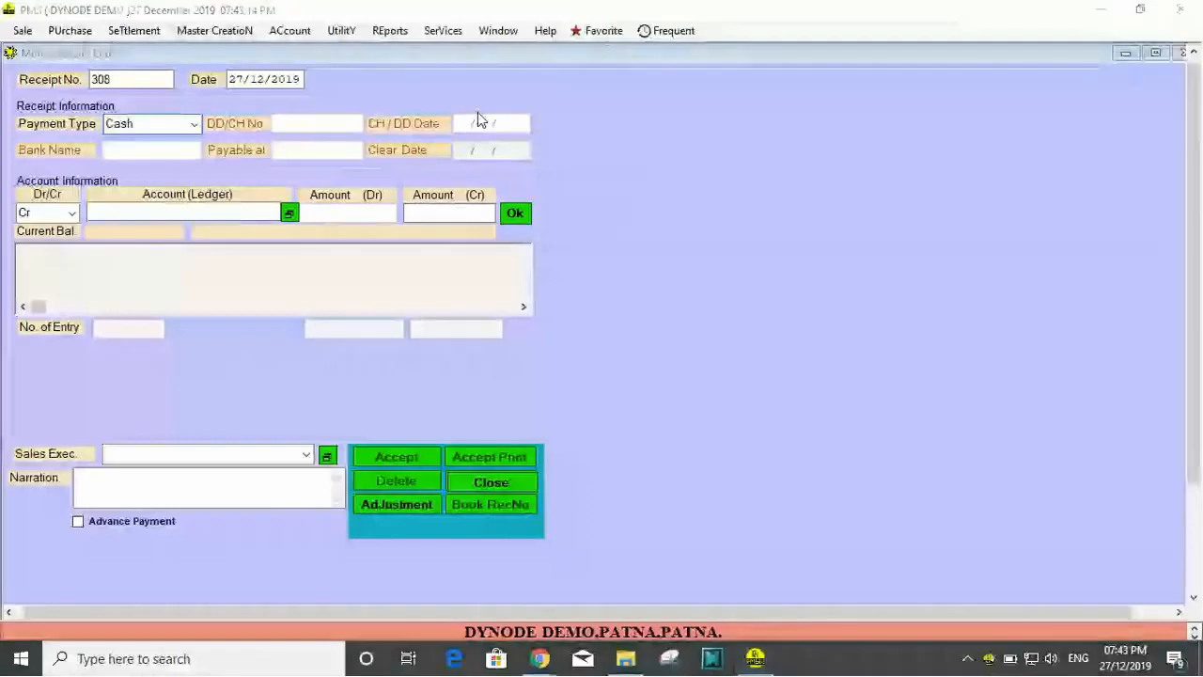
key("ctrl+w")
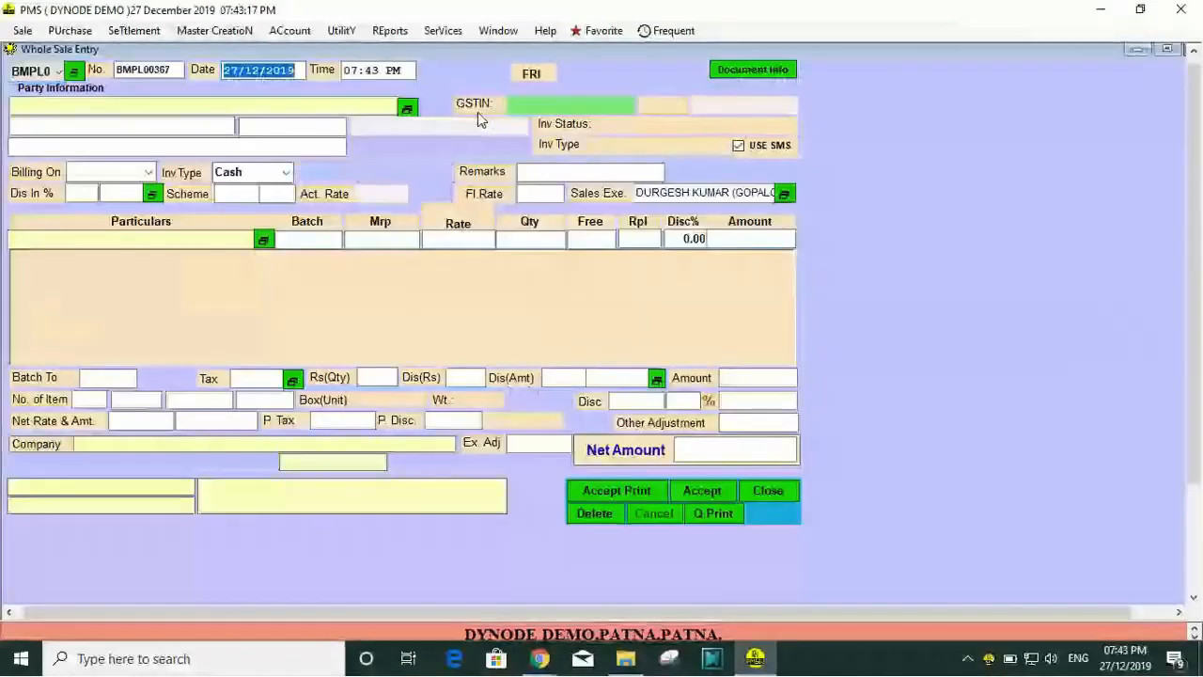
Step: Keep the invoice date and select AHIBARAN PHARMA of GAYA as the party, billed on SaleRate
key("Return")
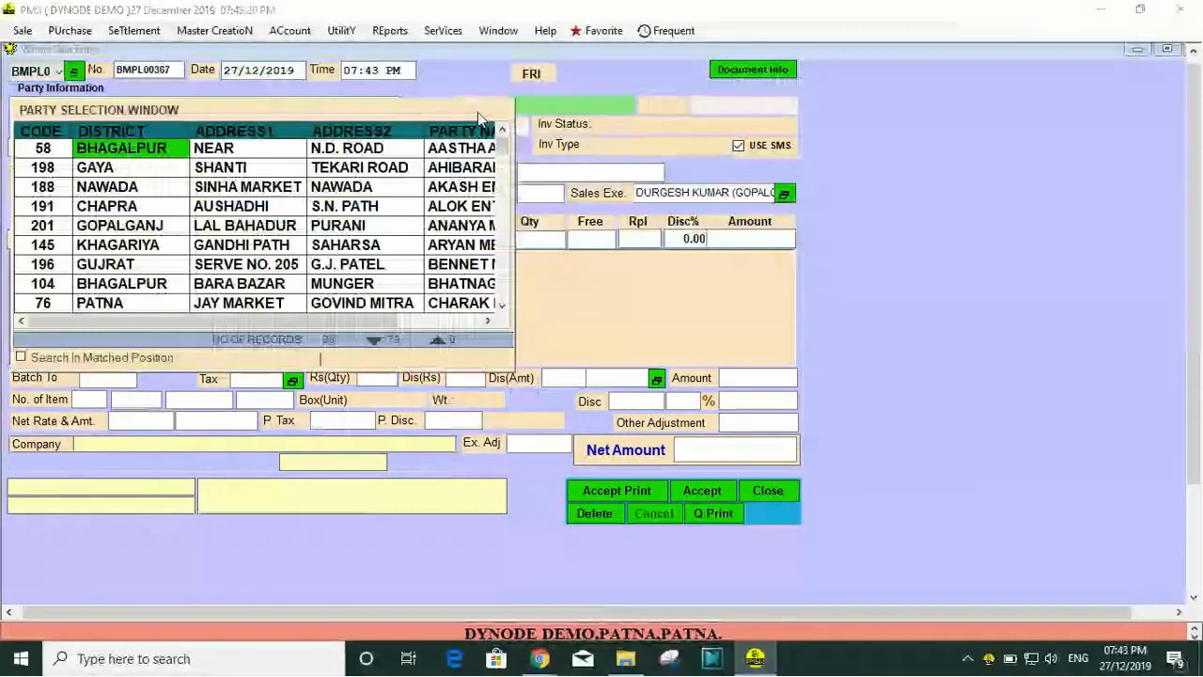
key("Down")
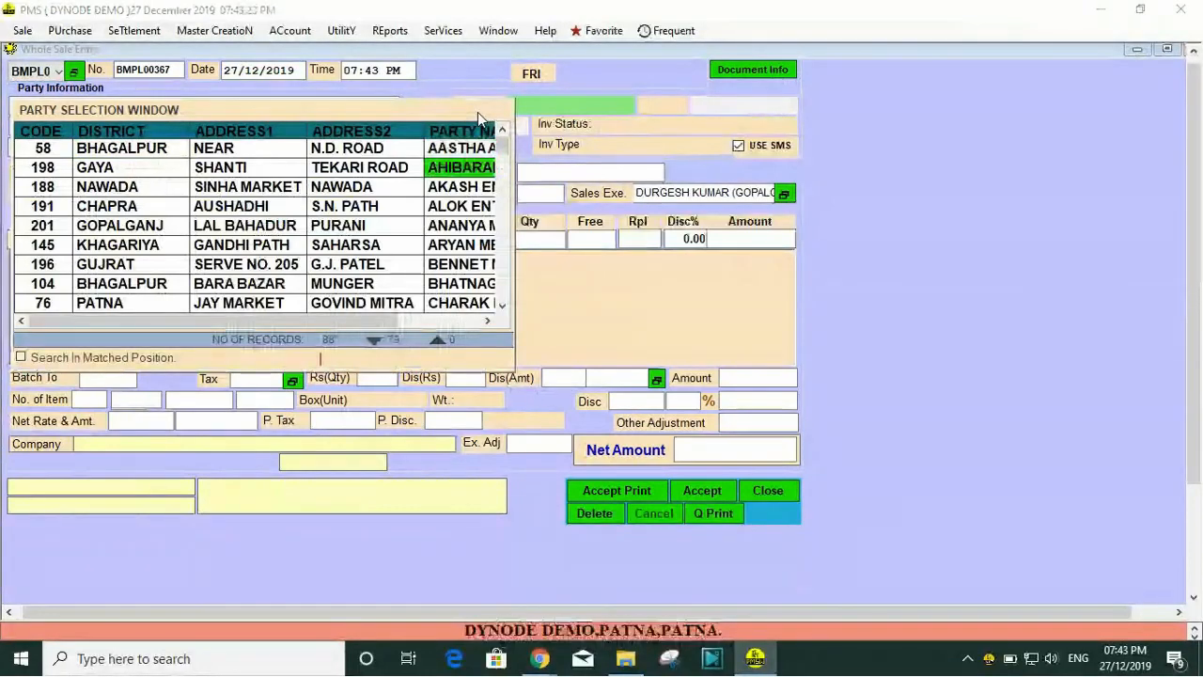
key("Escape")
key("Return")
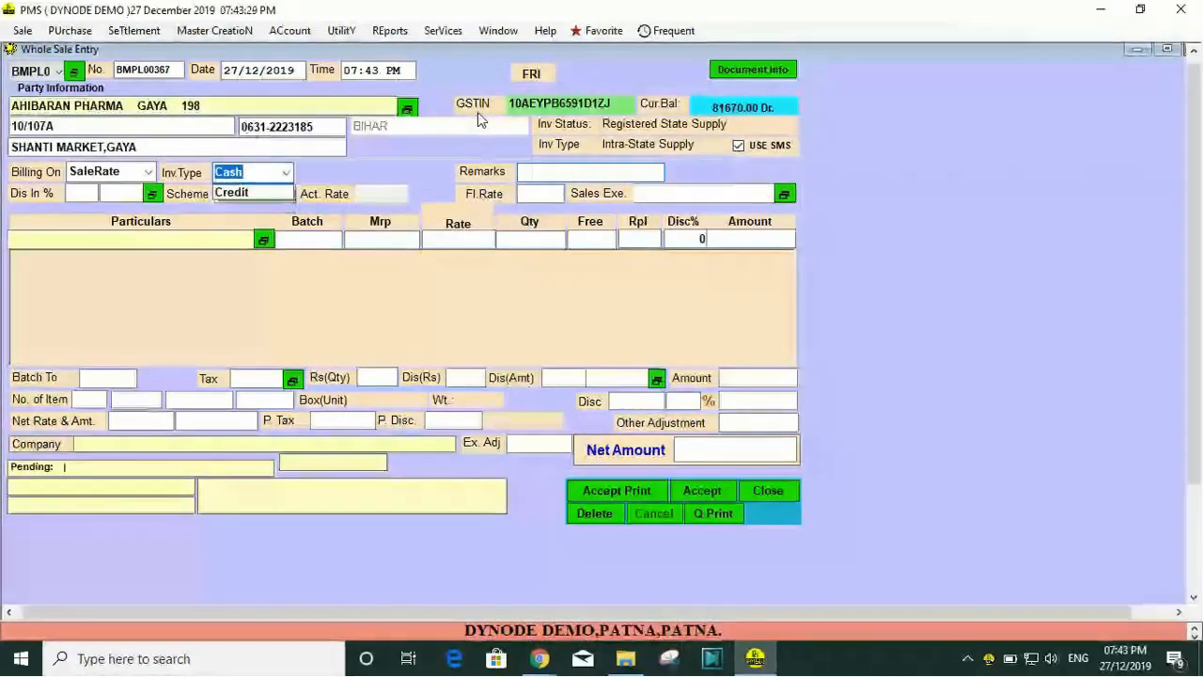
Step: Set the invoice type to Credit with due date 17/01/2020, leave the remarks empty and choose tax type CST2
key("Down")
key("Return")
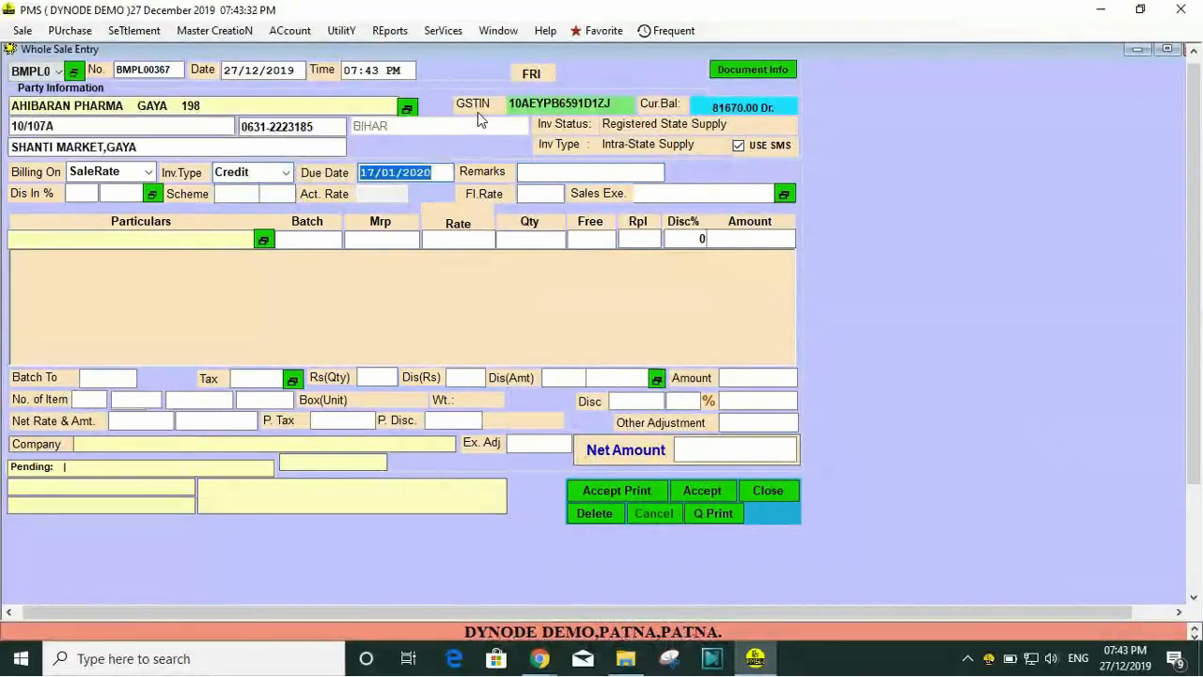
key("Return")
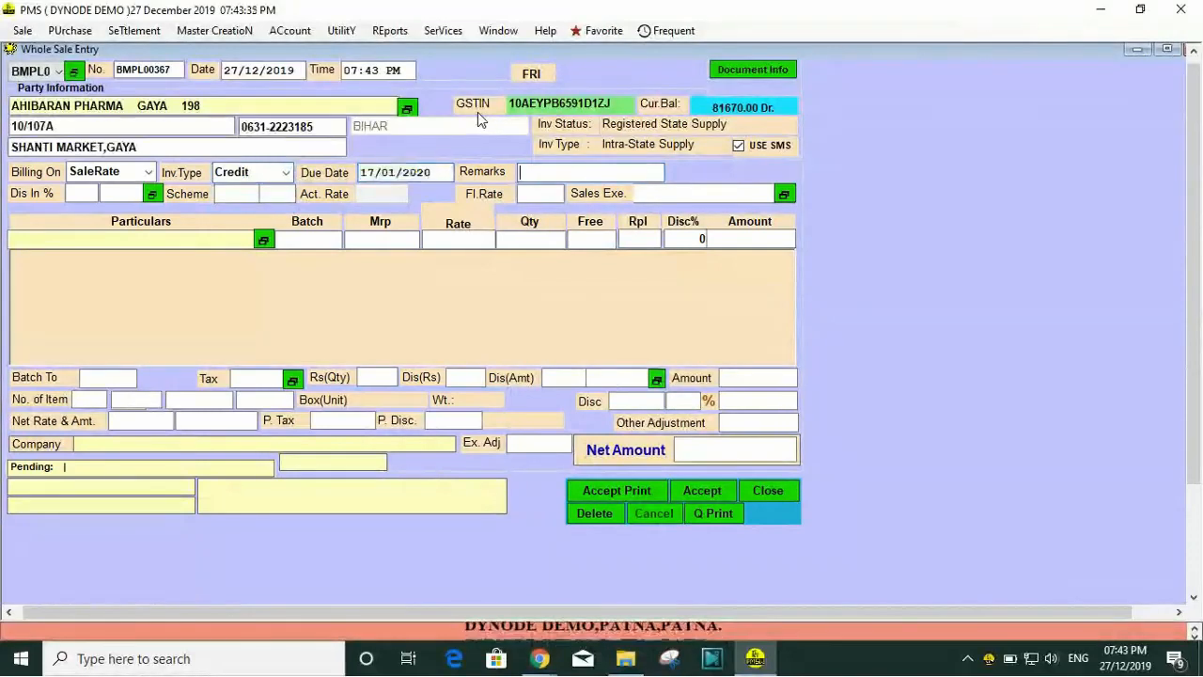
key("Return")
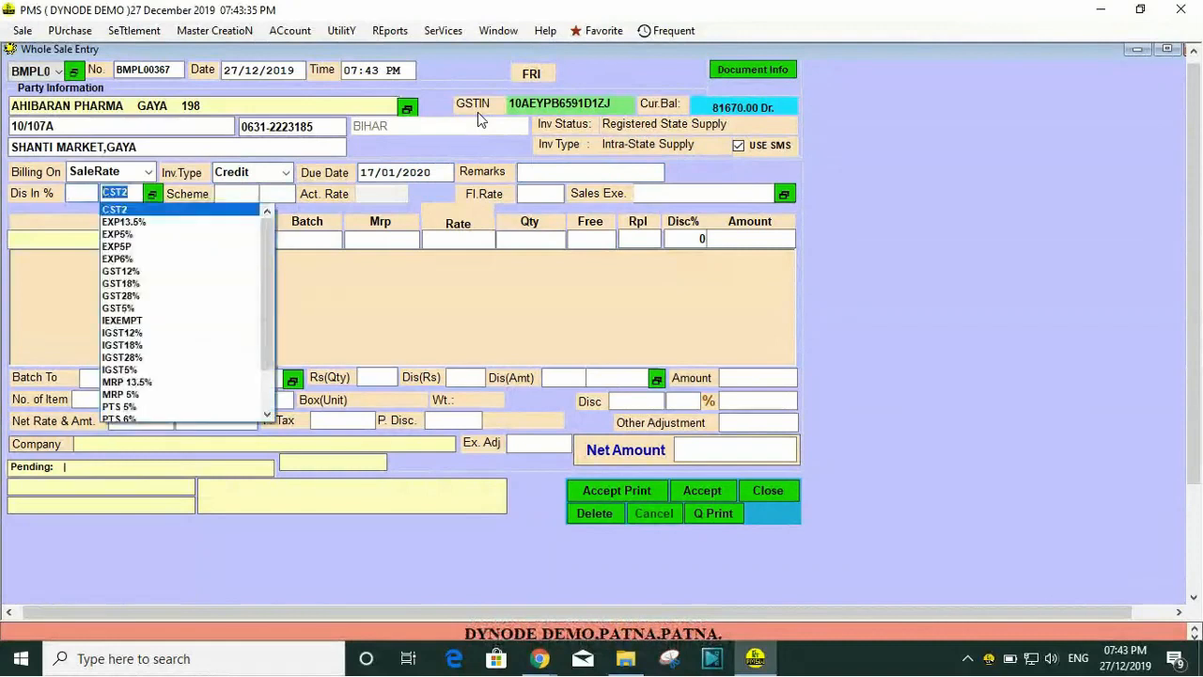
key("Return")
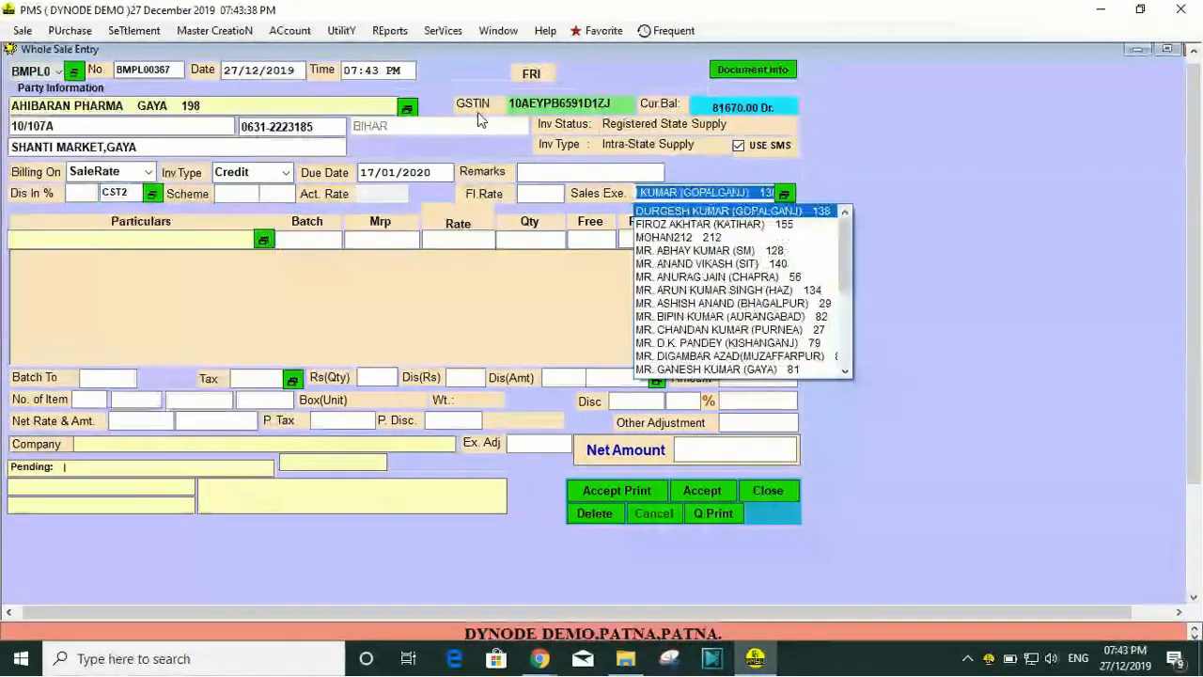
Step: Leave the header tax type blank and assign the third listed sales executive to the invoice
key("shift+Tab")
key("Return")
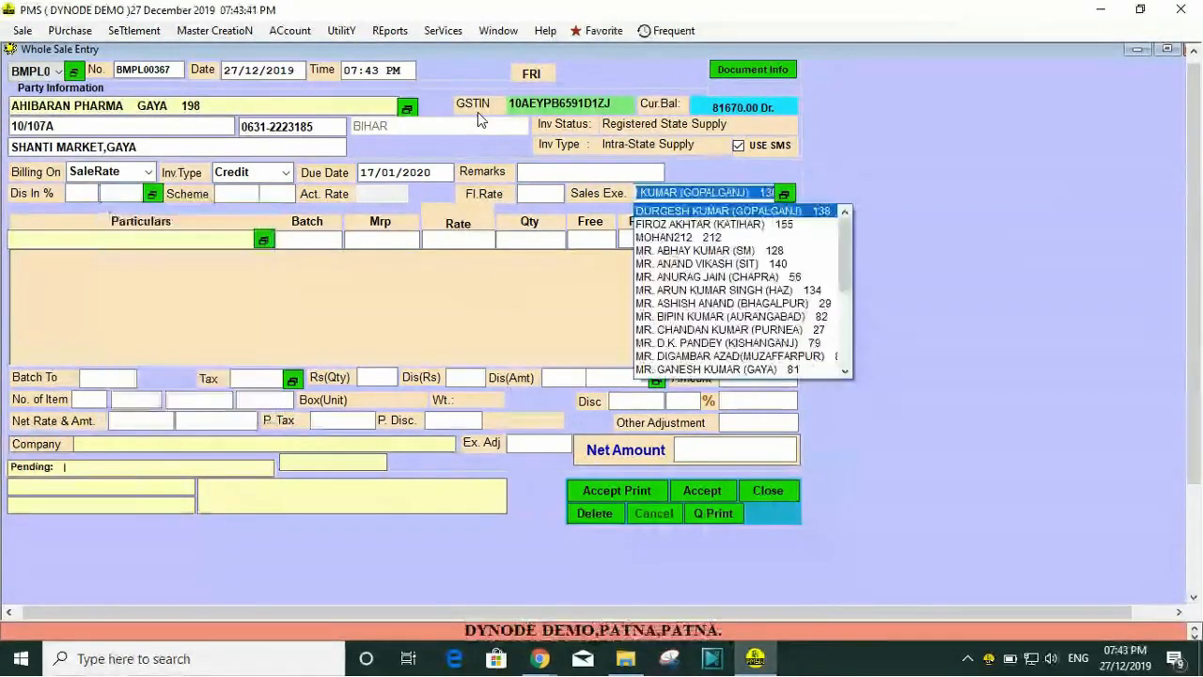
key("Return")
key("Down")
key("Down")
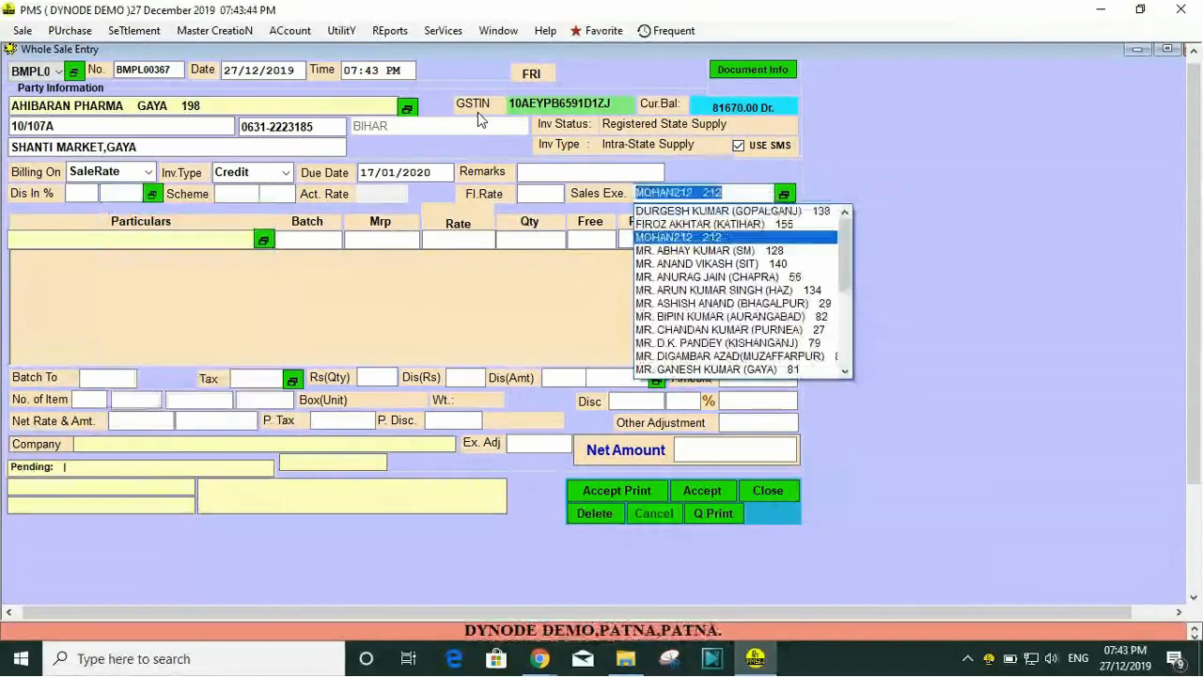
key("Return")
key("Return")
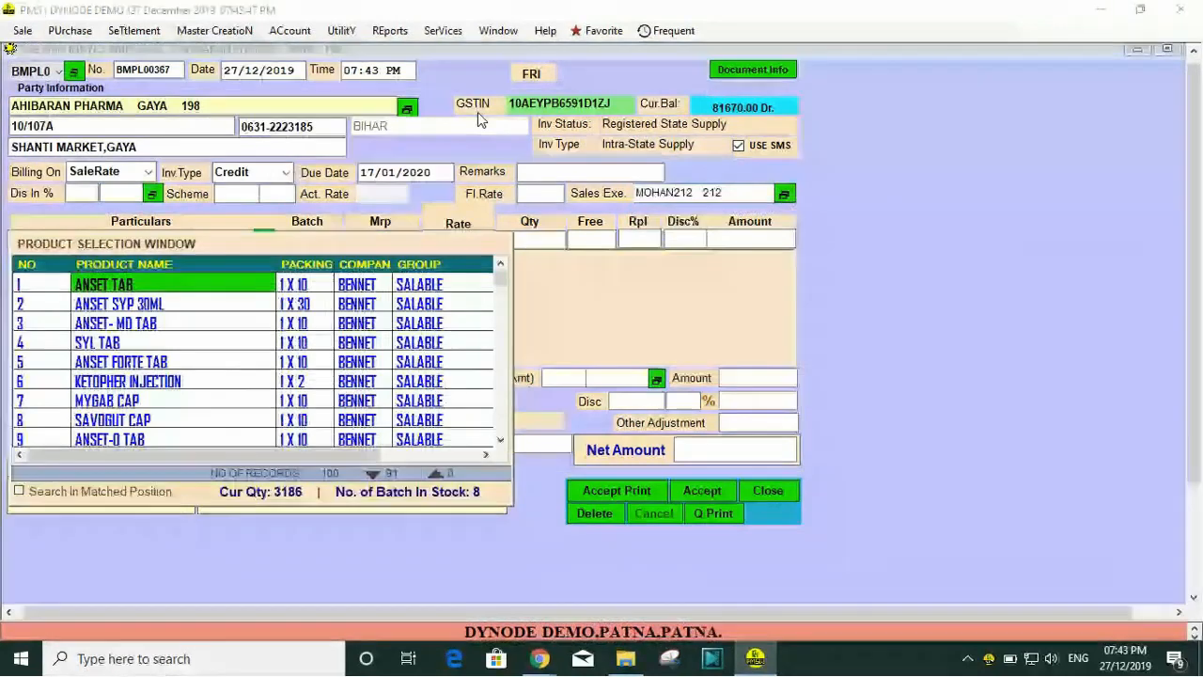
Step: Add 40 units of ANSET TAB from batch RBMT-313 with scheme 5+1 and finish the item list
key("Return")
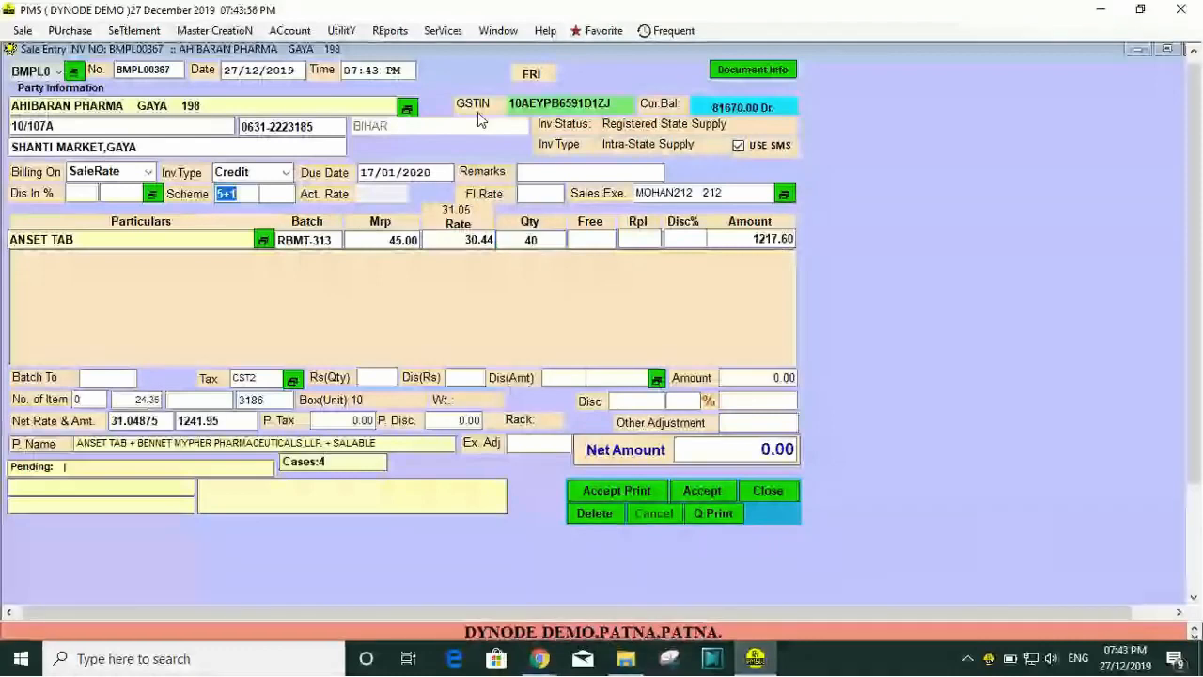
key("Return")
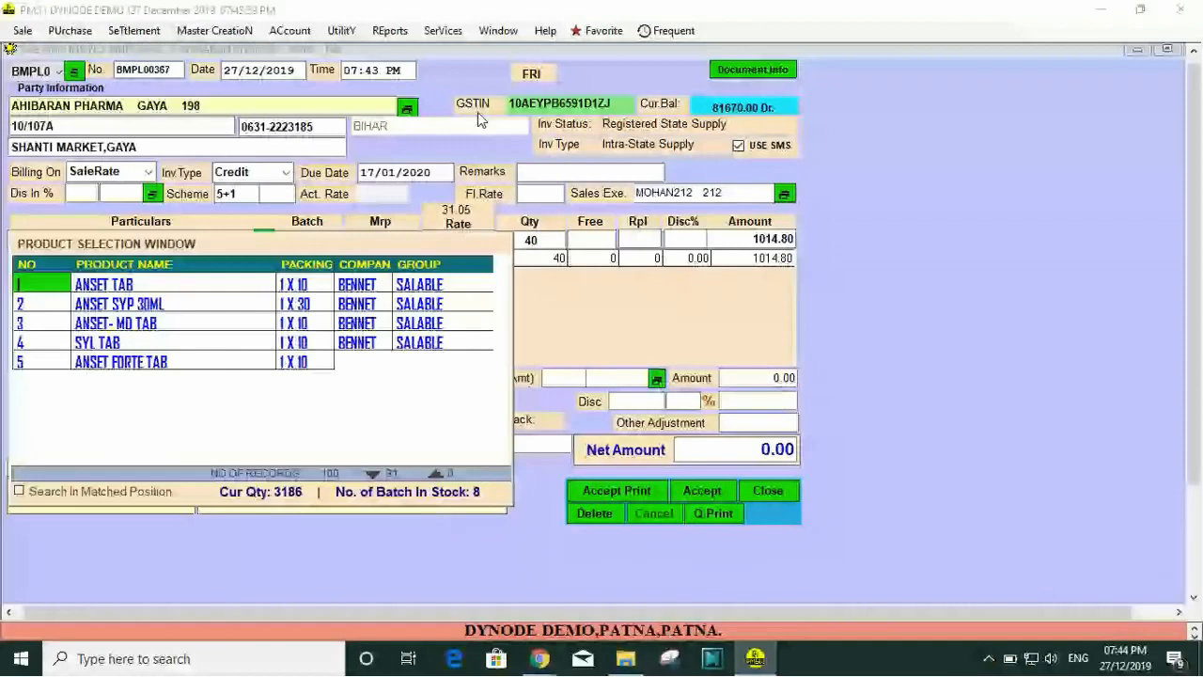
key("Escape")
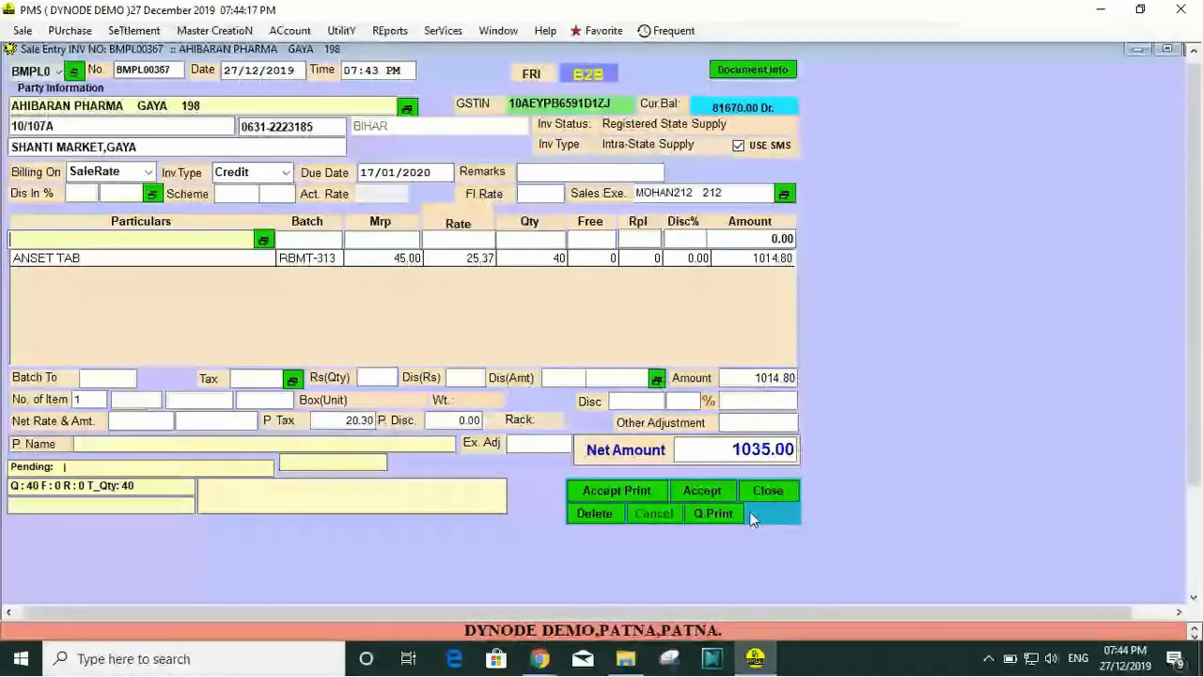
key("F2")
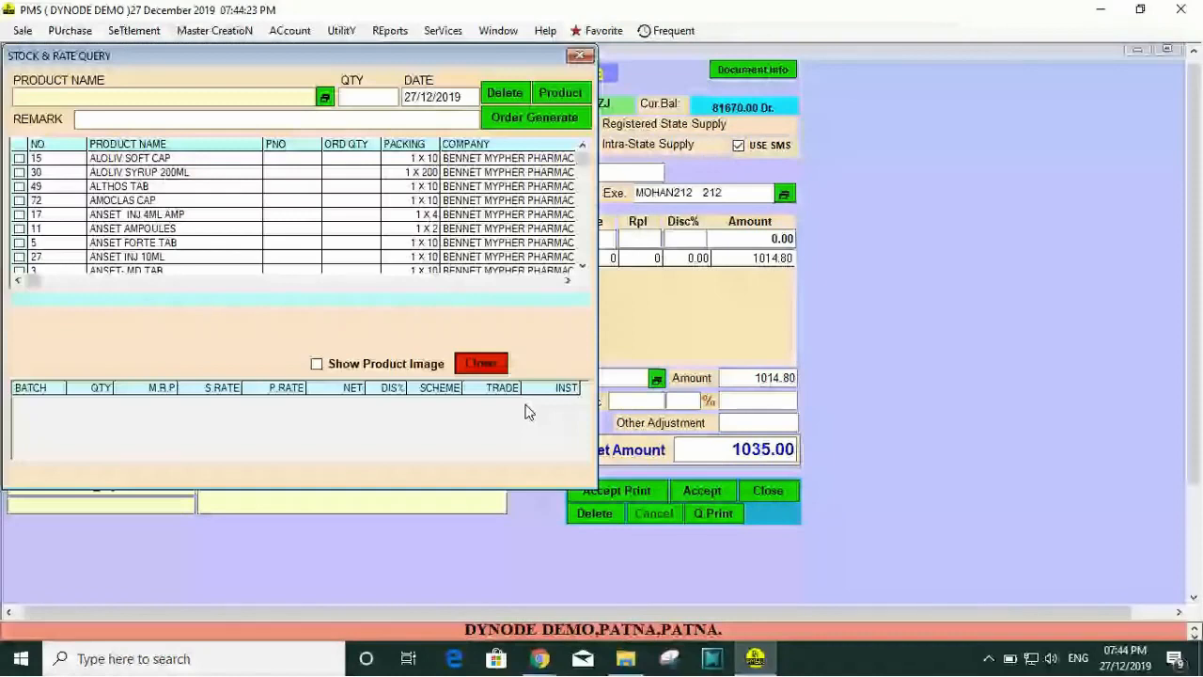
key("Escape")
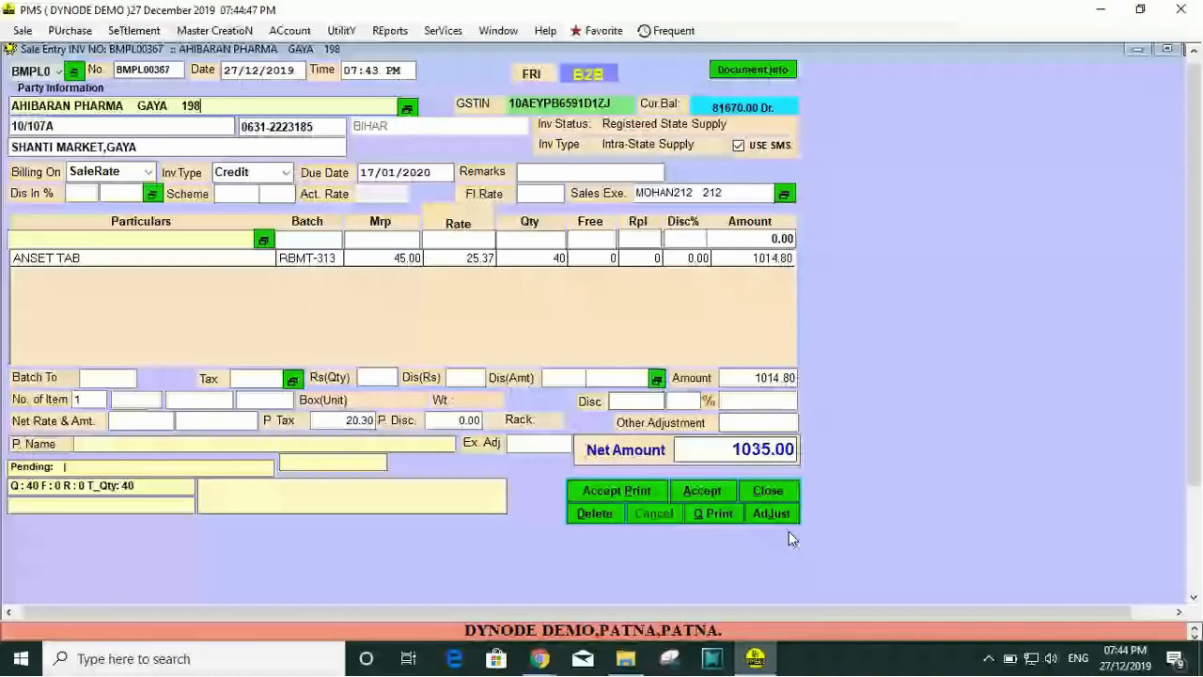
Step: Adjust 1000 from money receipt MRT-307 against the invoice and save the invoice
left_click(772, 514)
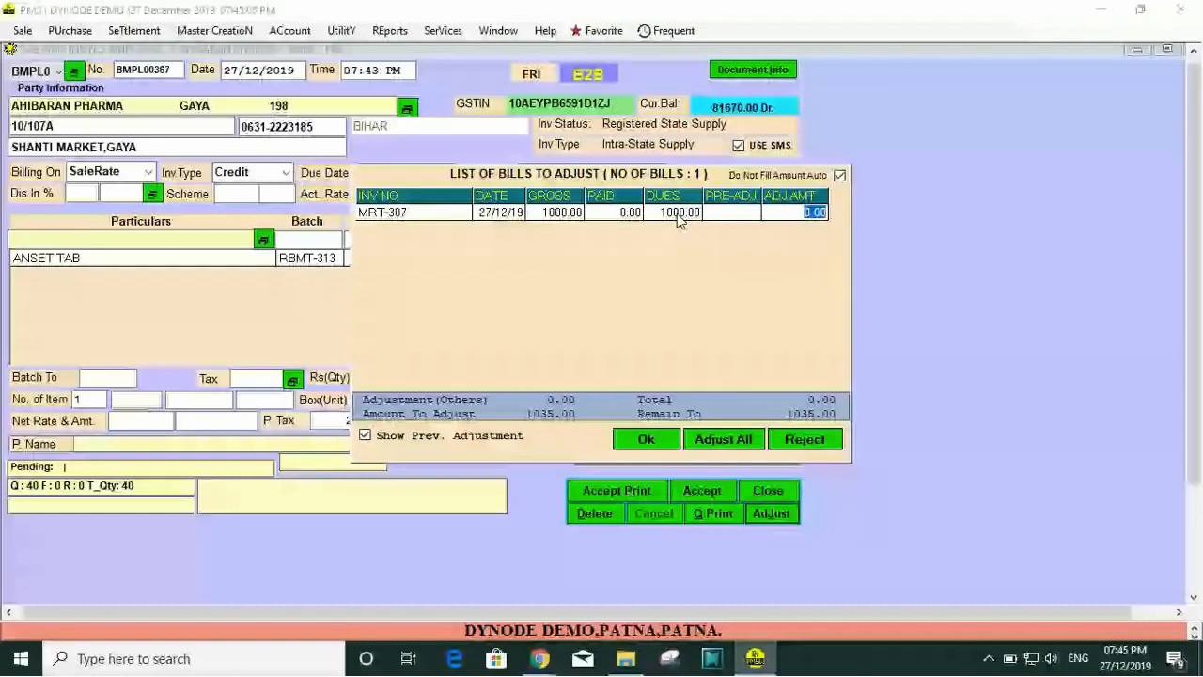
type("1000")
key("Return")
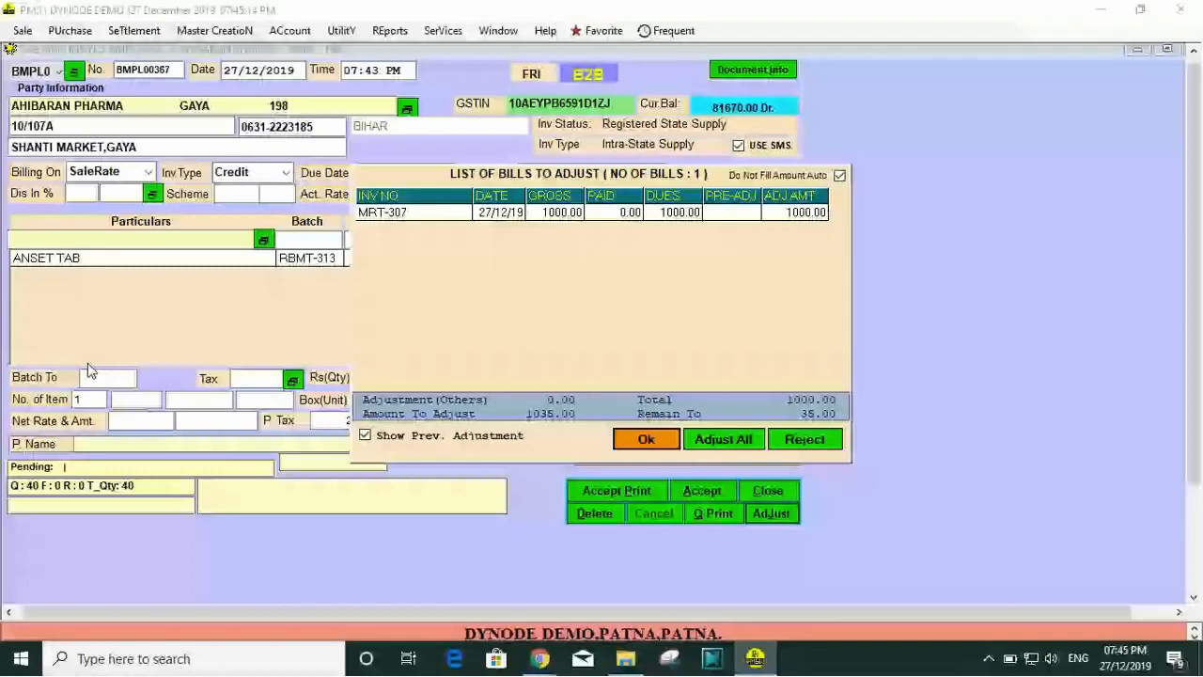
left_click(646, 439)
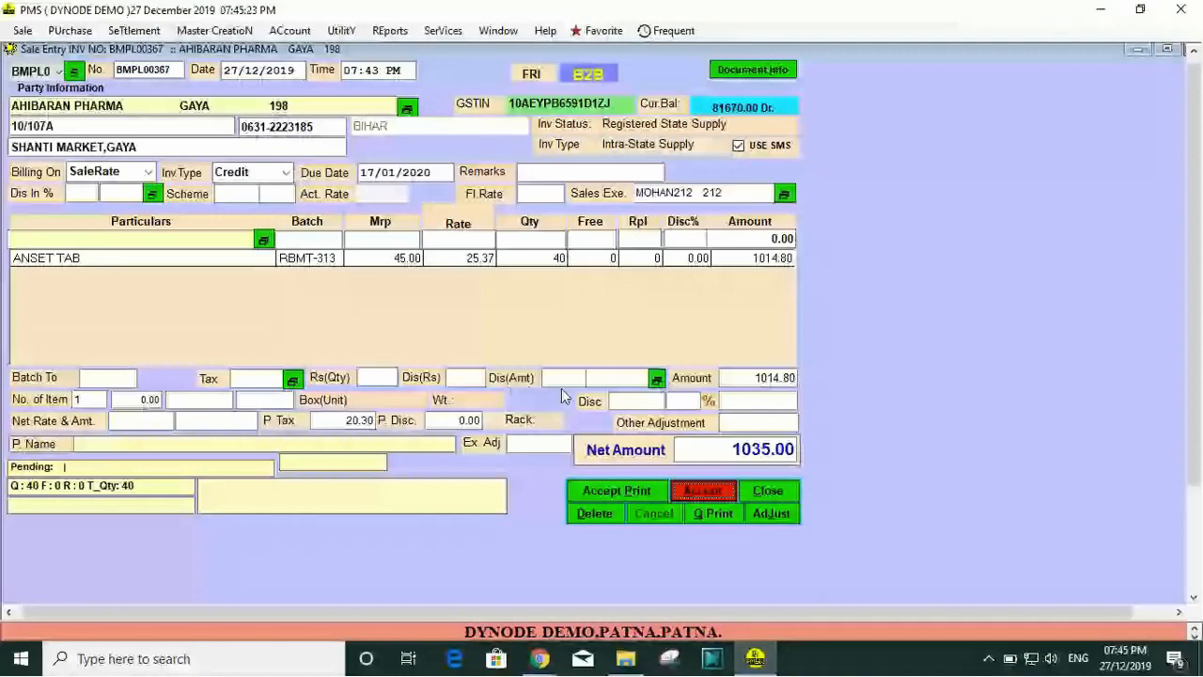
key("Return")
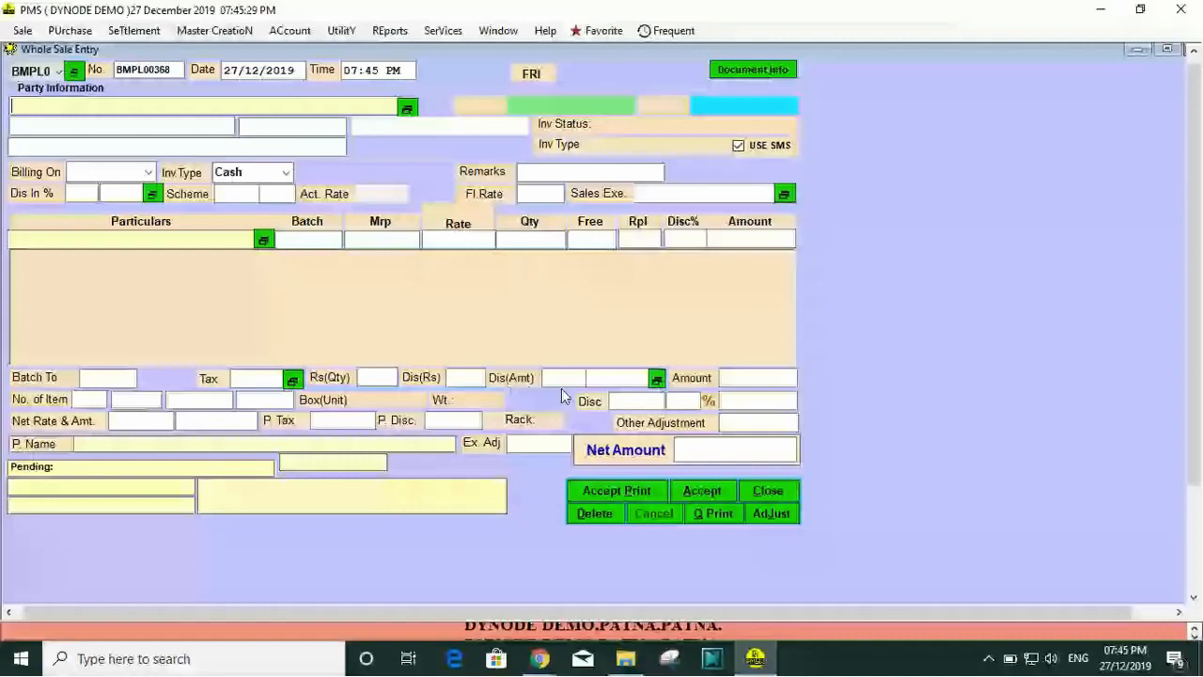
Step: Start a Cash invoice for AHIBARAN PHARMA of GAYA on SaleRate, leaving the tax type blank and taking the first sales executive
key("Return")
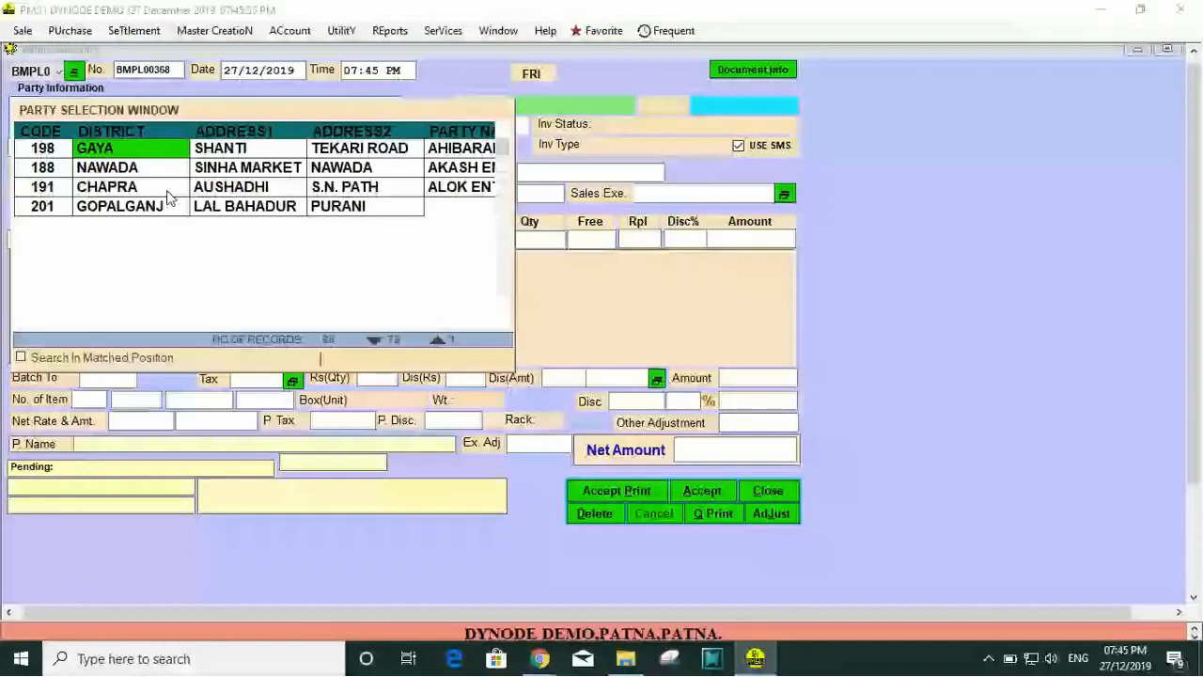
key("Return")
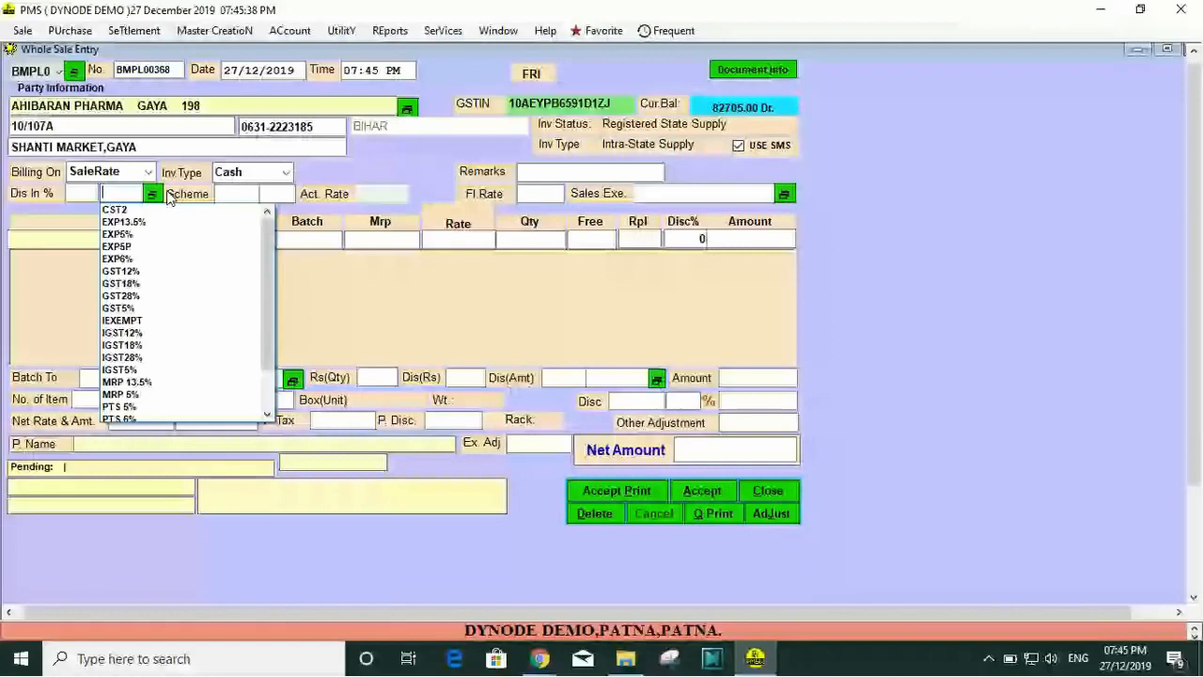
key("Return")
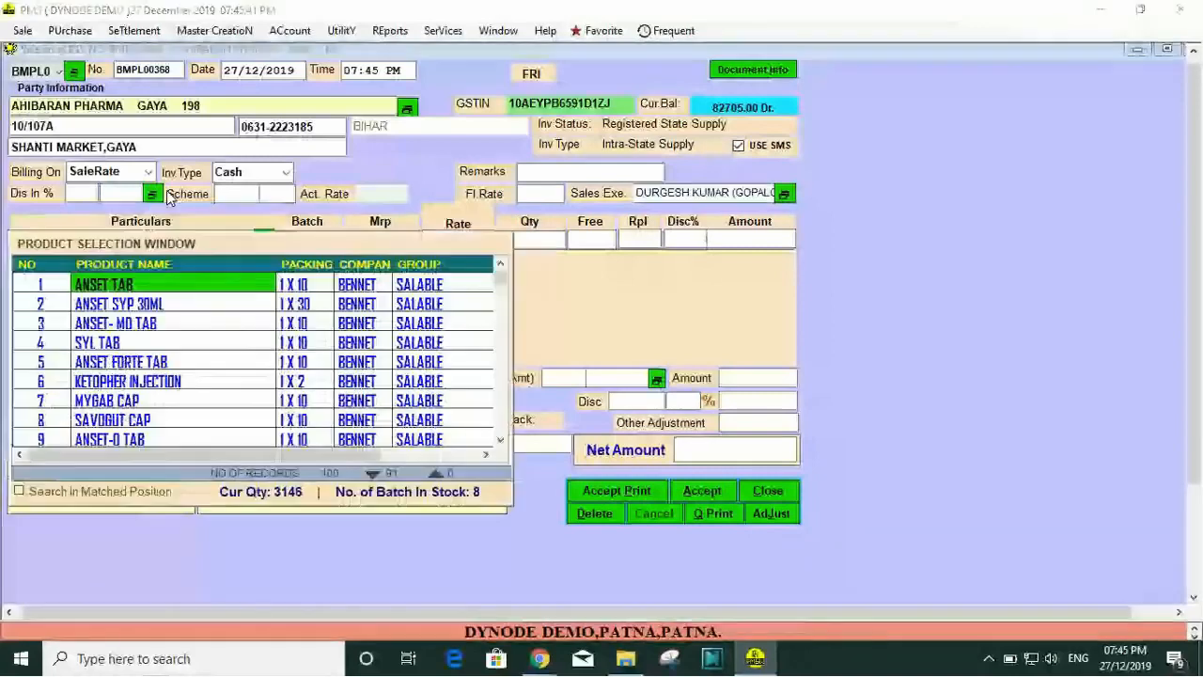
Step: Add 40 units of ANSET TAB from batch RBMT-313 to the cash invoice and close the product selection
key("Return")
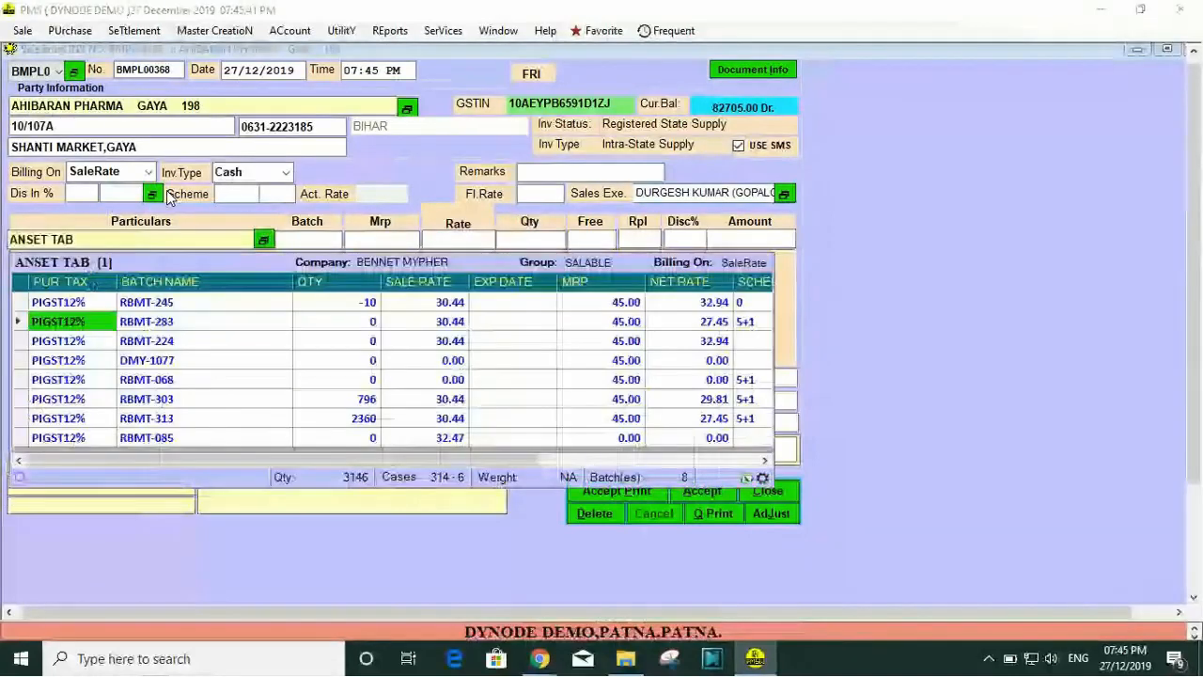
key("Down")
key("Down")
key("Down")
key("Down")
key("Down")
key("Down")
key("Up")
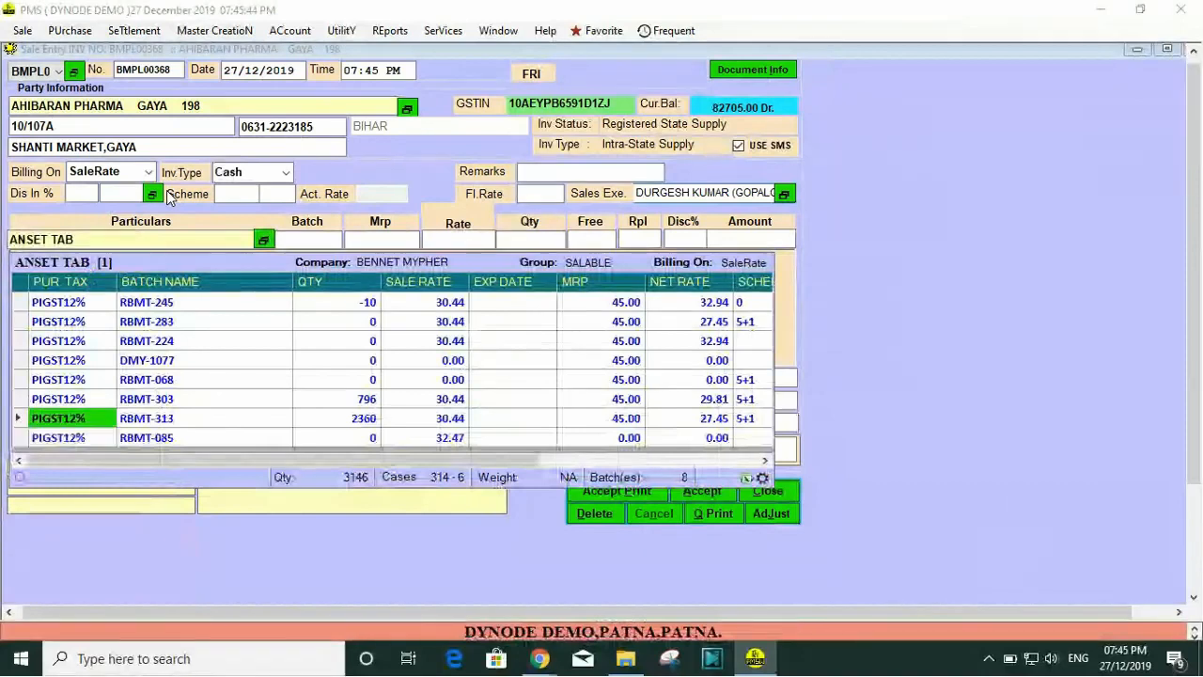
key("Return")
key("Return")
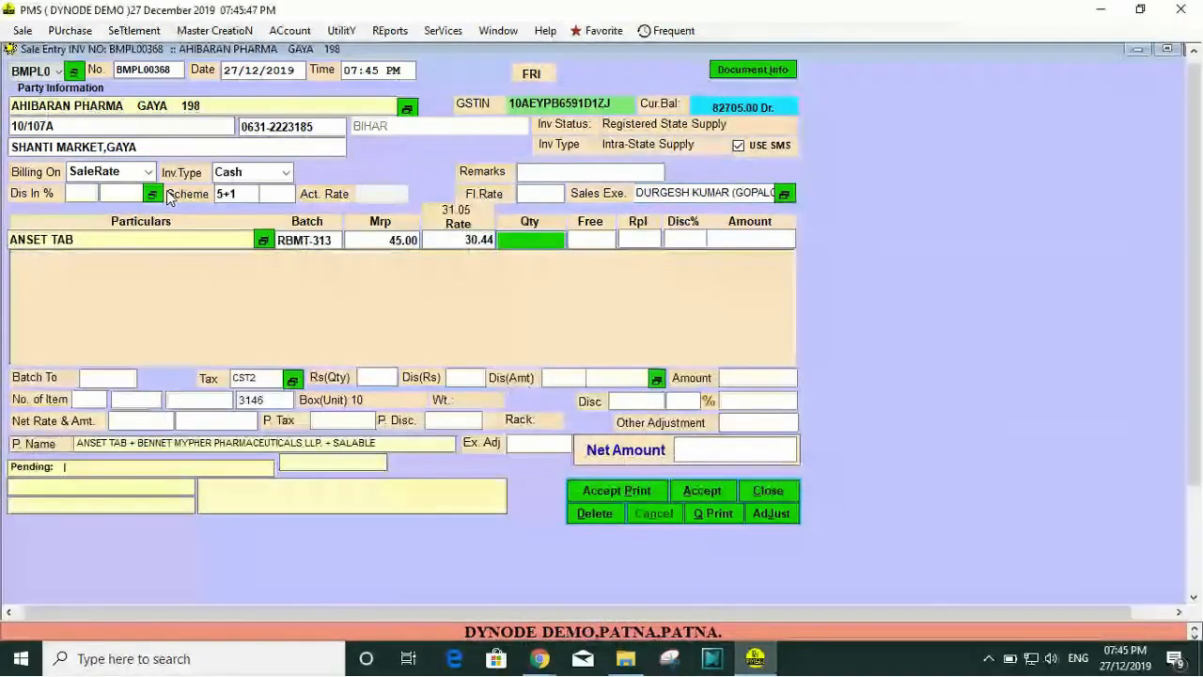
type("40")
key("Return")
key("Return")
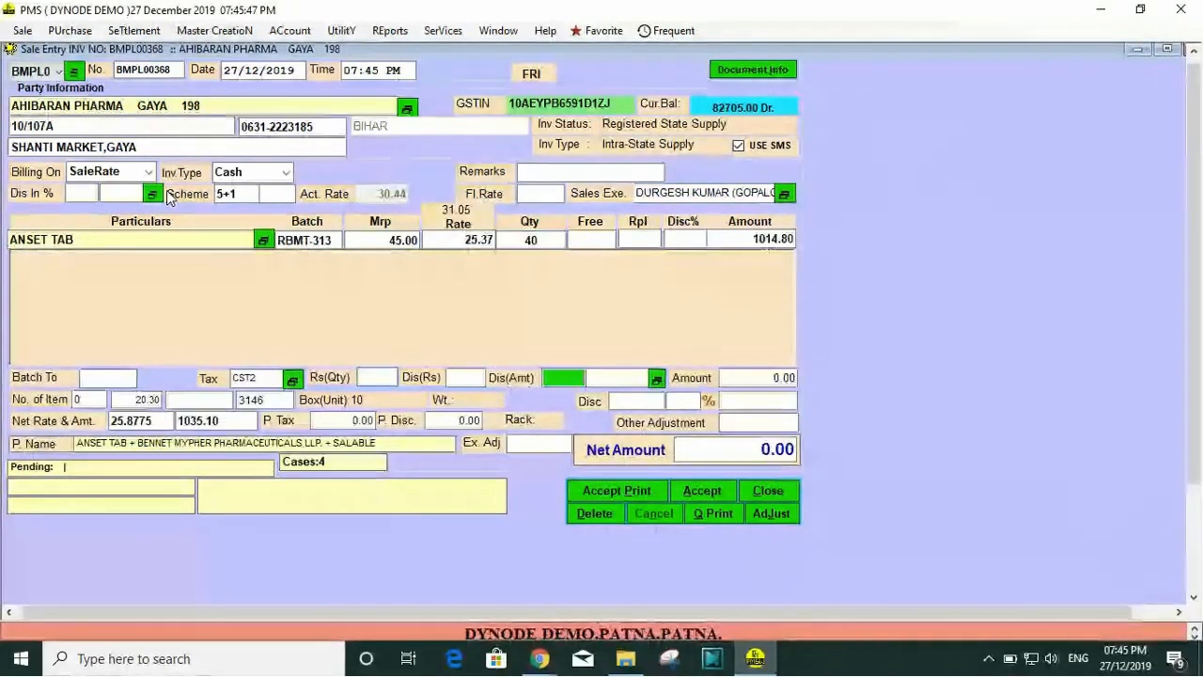
key("Return")
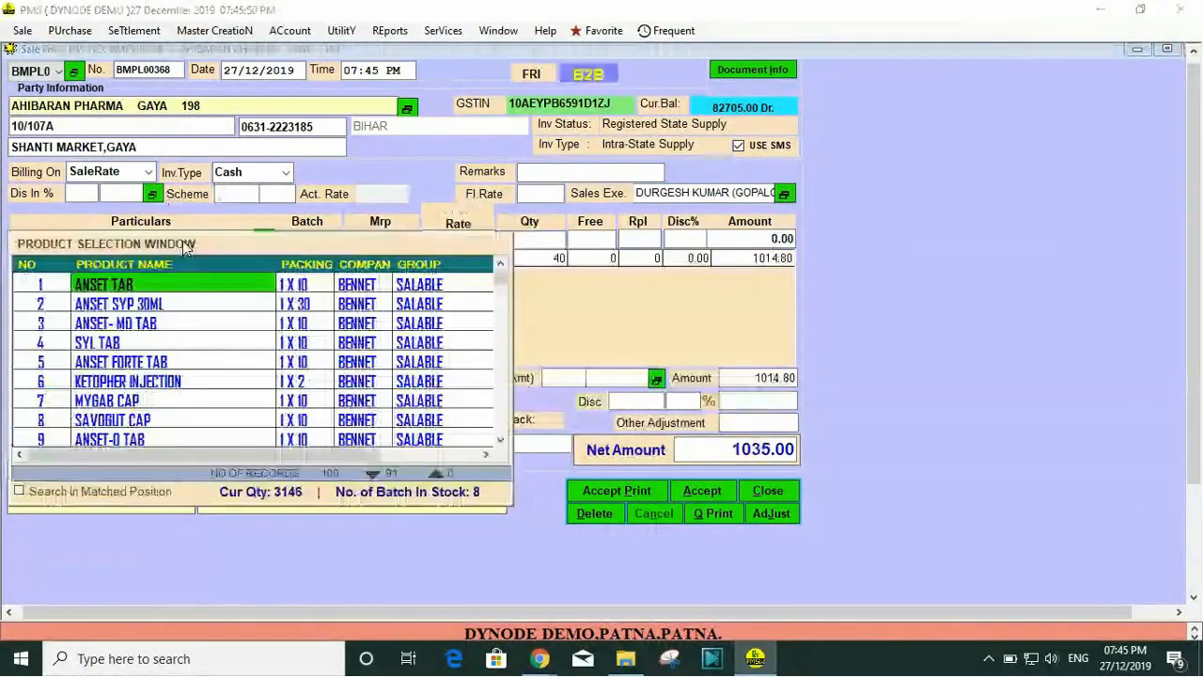
key("Escape")
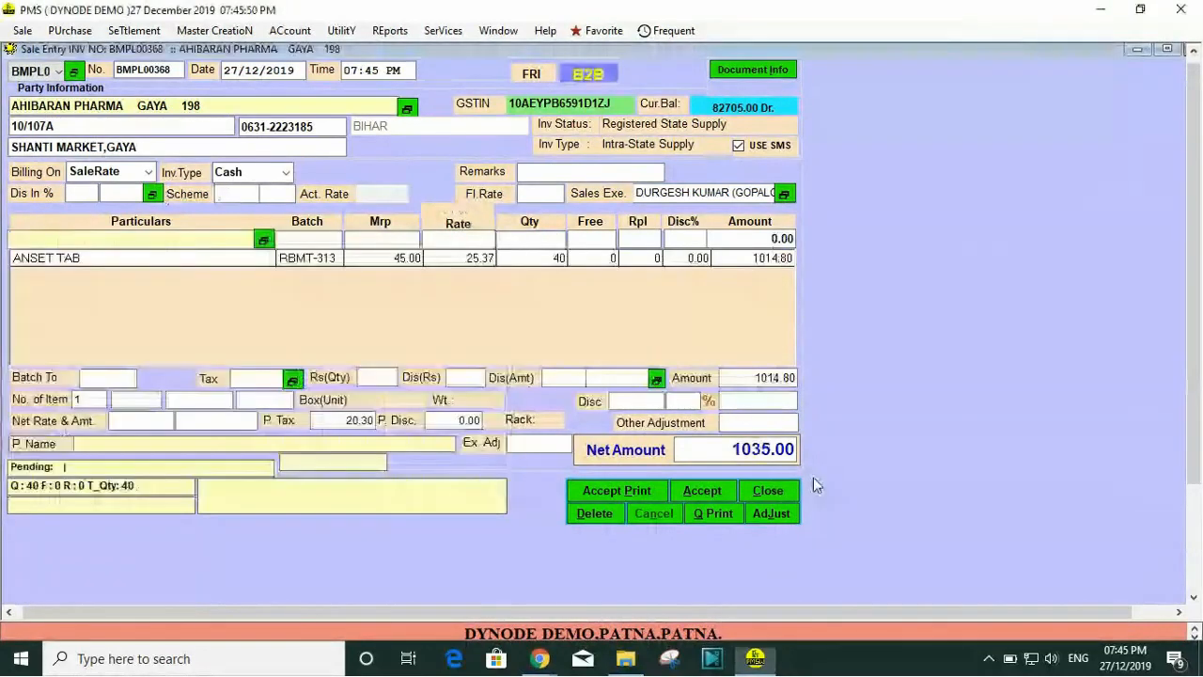
Step: Change the invoice type of the current sale entry to Credit
left_click(768, 515)
left_click(280, 172)
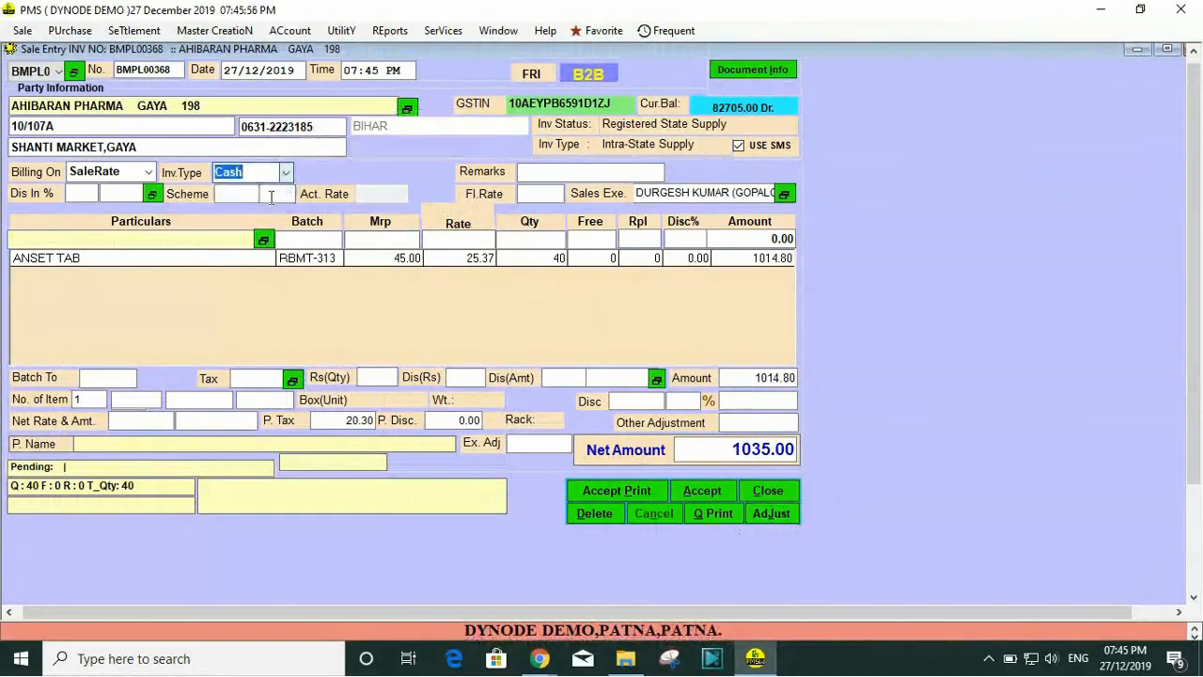
left_click(277, 207)
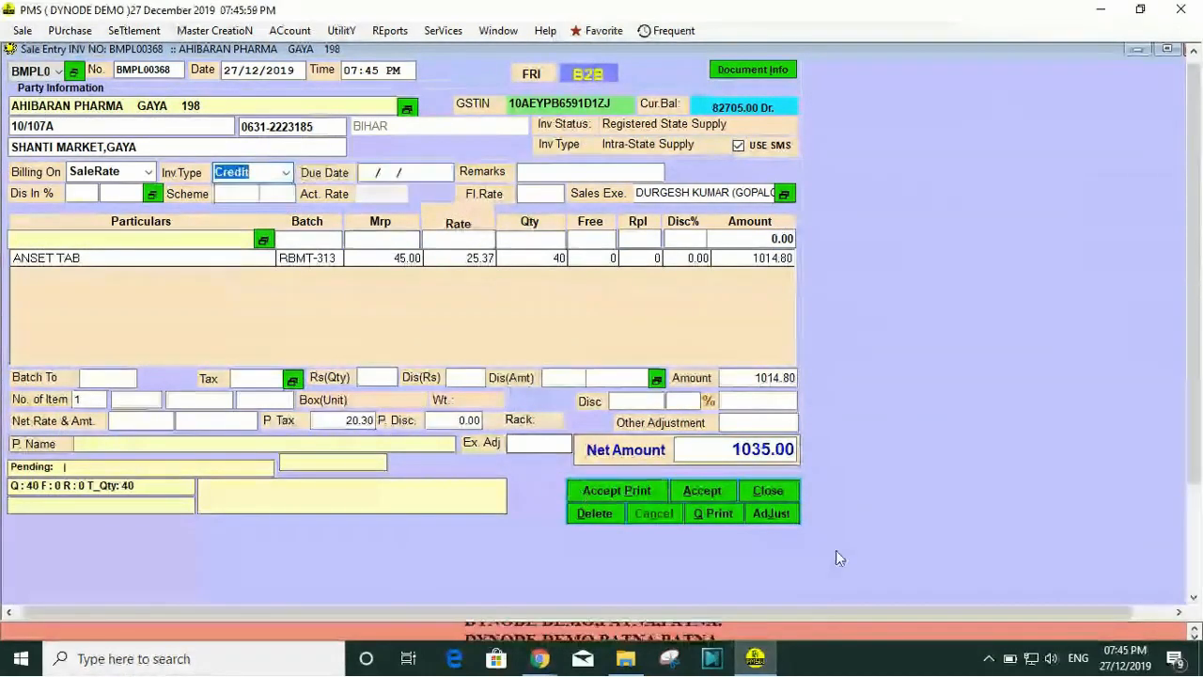
Step: Check which bills are available to adjust against the credit invoice and dismiss the list without adjusting
left_click(771, 517)
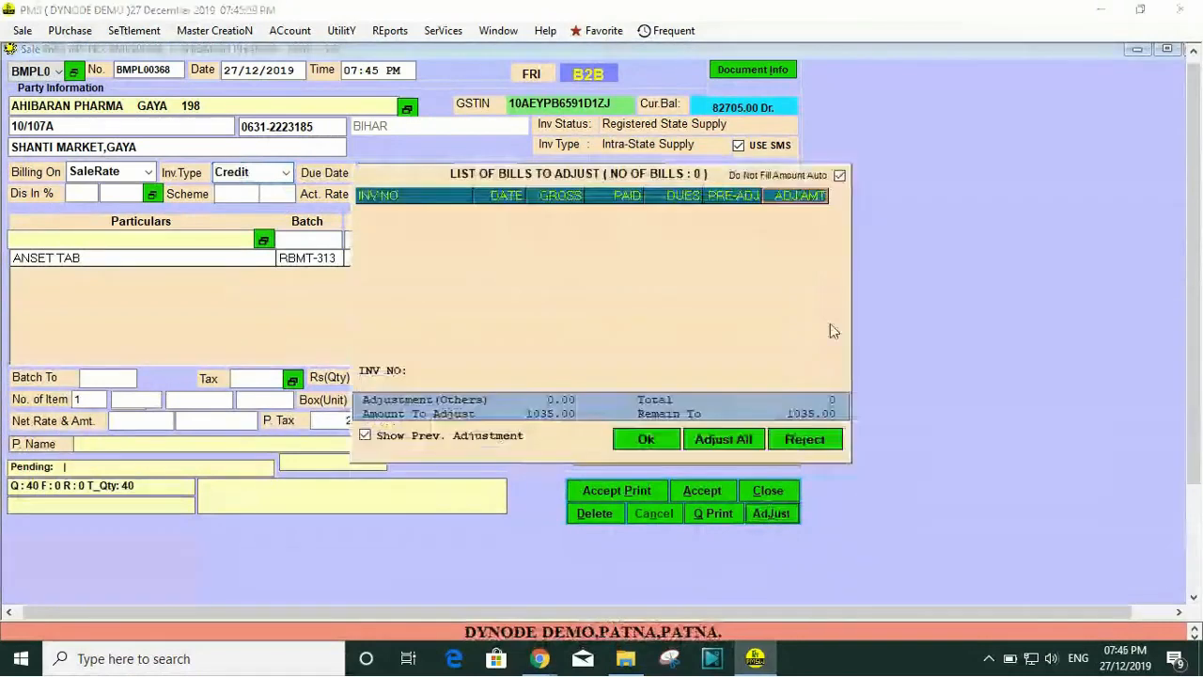
left_click(643, 342)
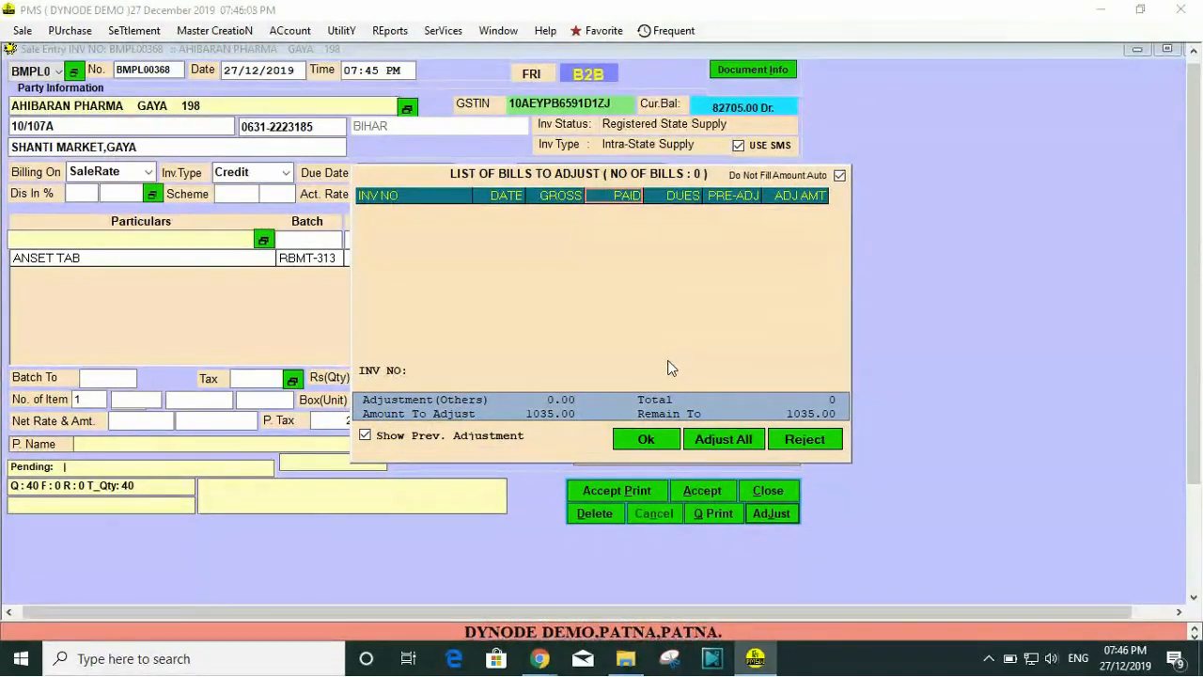
key("Tab")
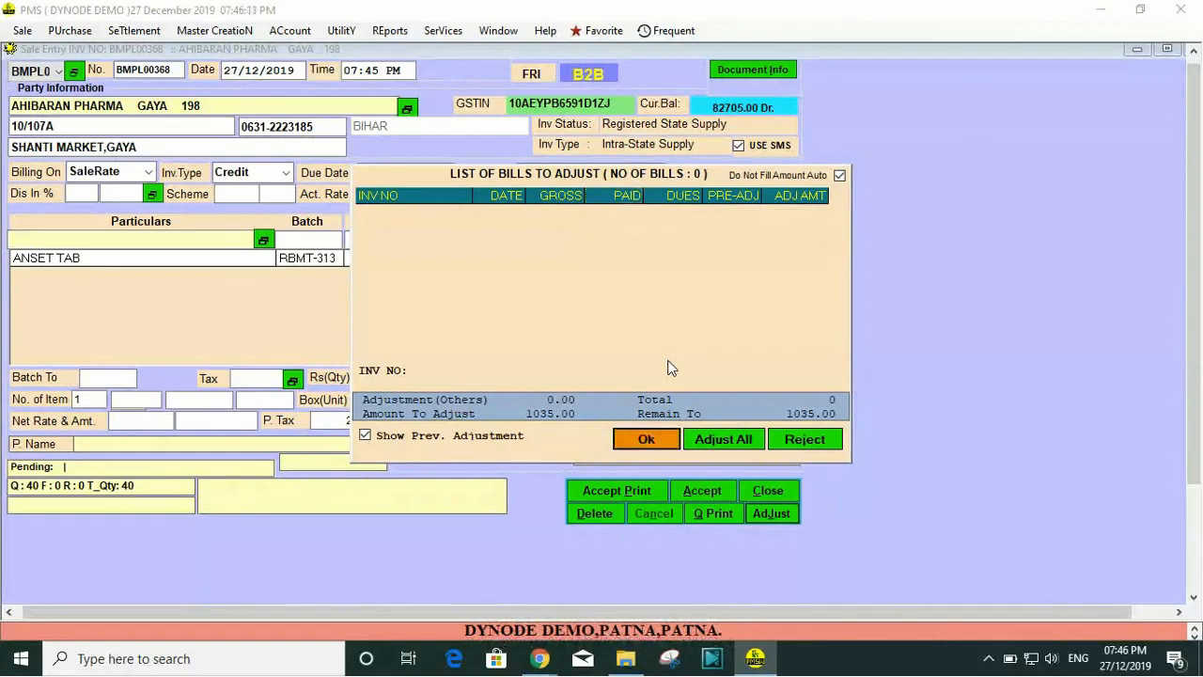
left_click(790, 444)
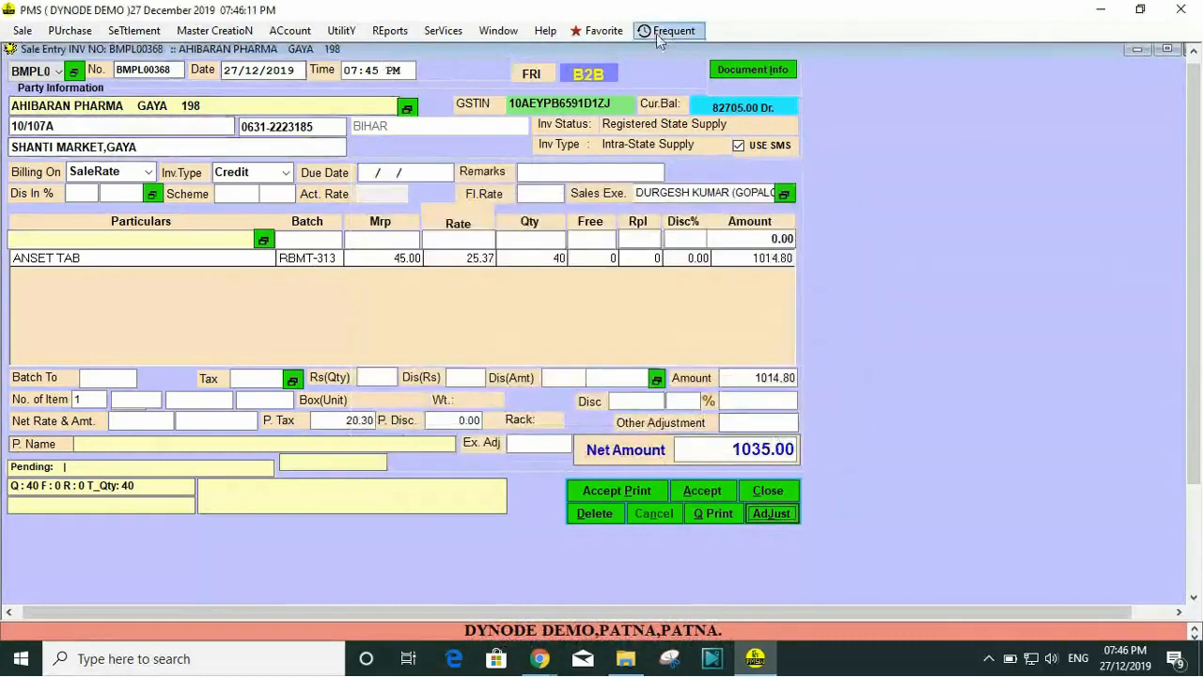
Step: Switch to the open Money Receipt Entry window and load receipt 307
left_click(498, 30)
left_click(536, 64)
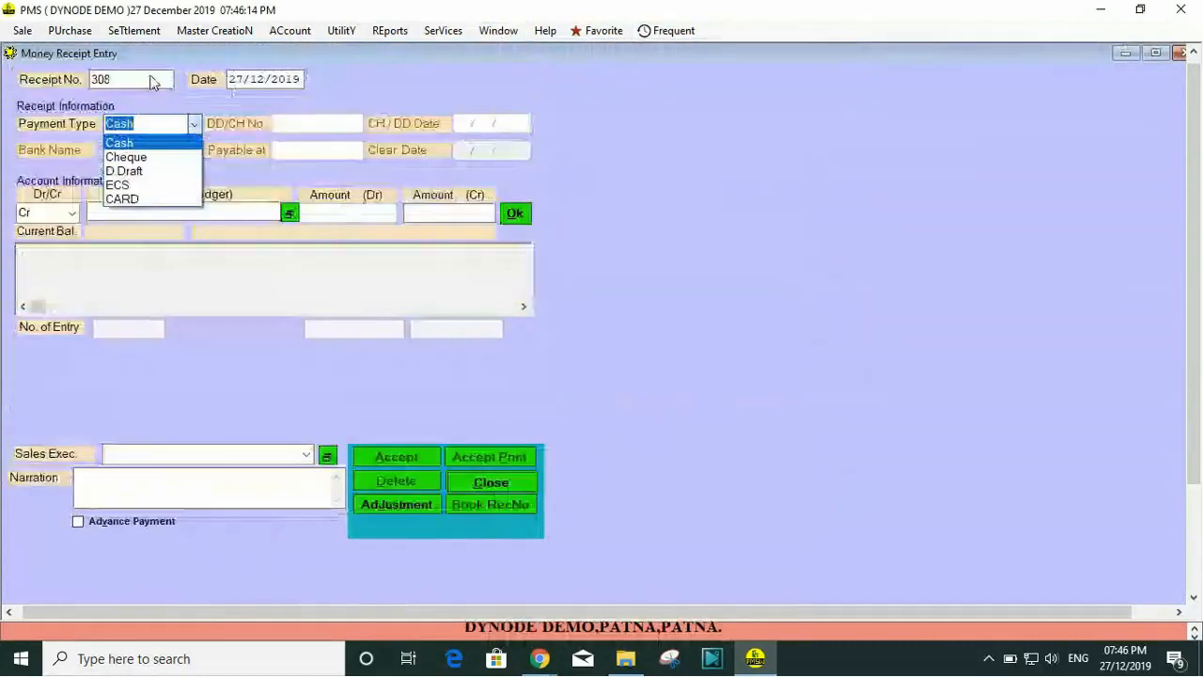
left_click(148, 81)
left_click(146, 82)
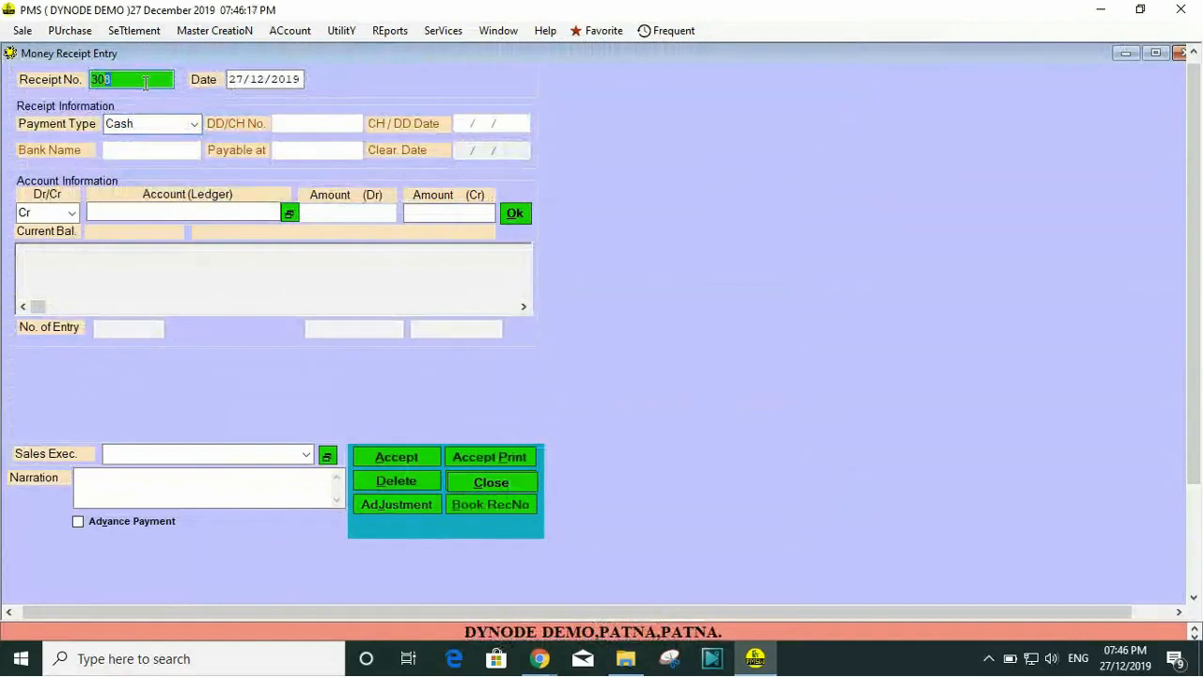
type("307")
key("Return")
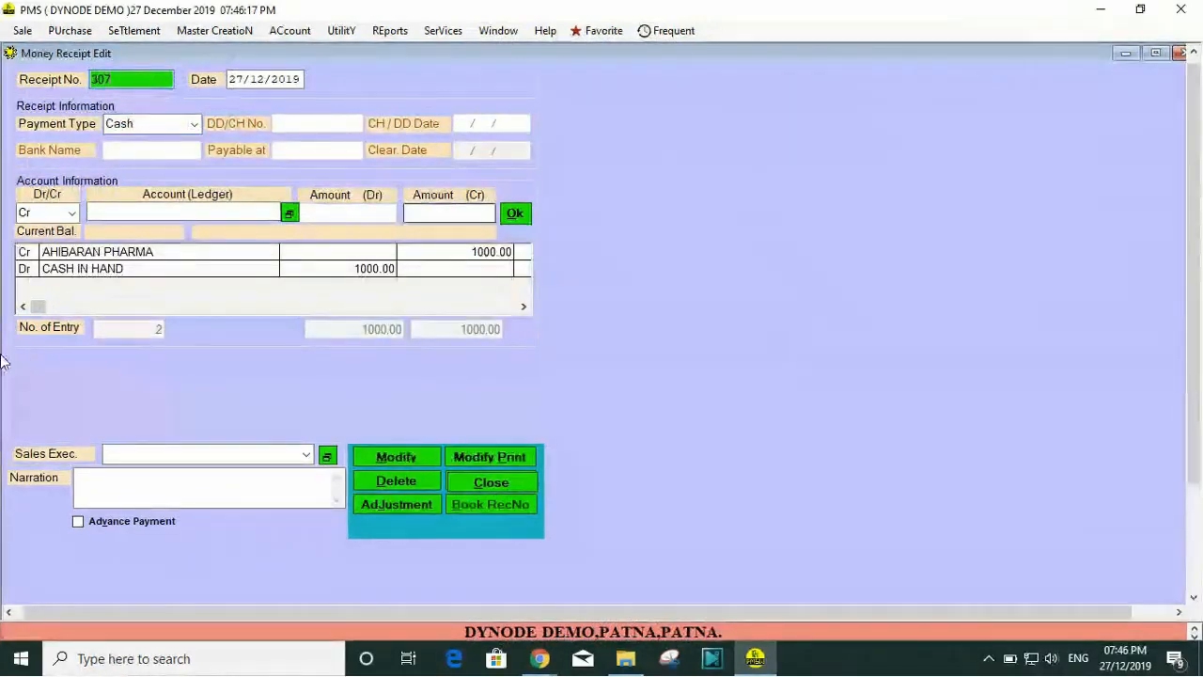
Step: Try to modify money receipt 307 and close the receipt window
left_click(411, 459)
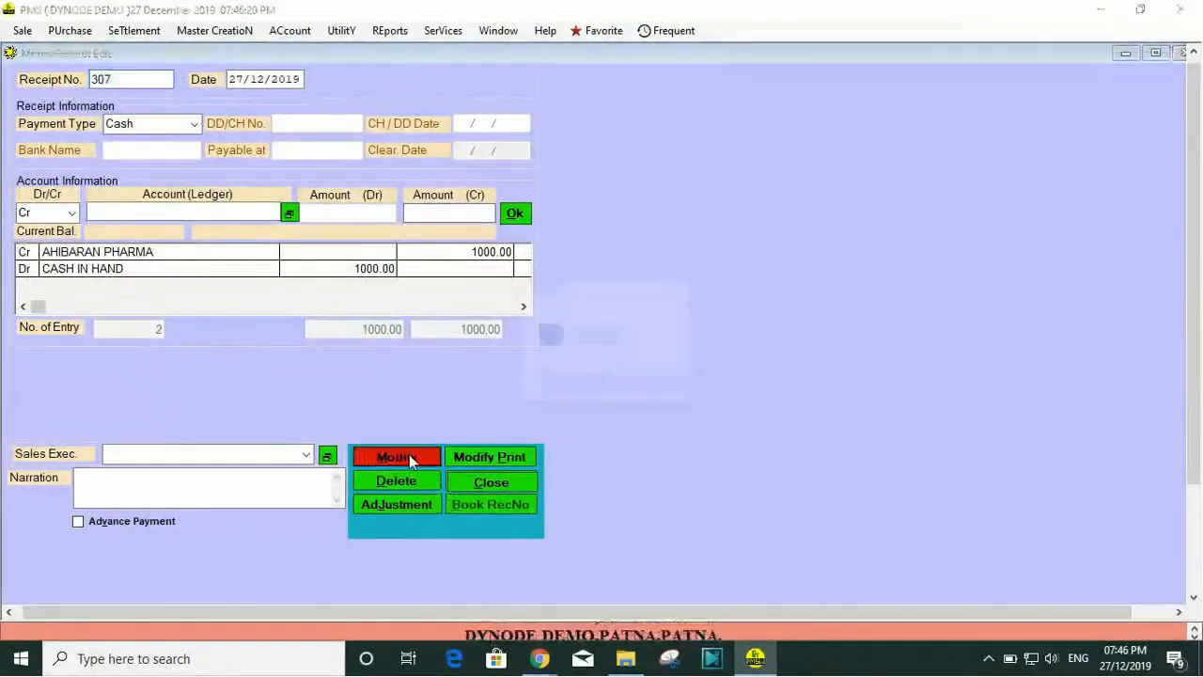
left_click(578, 386)
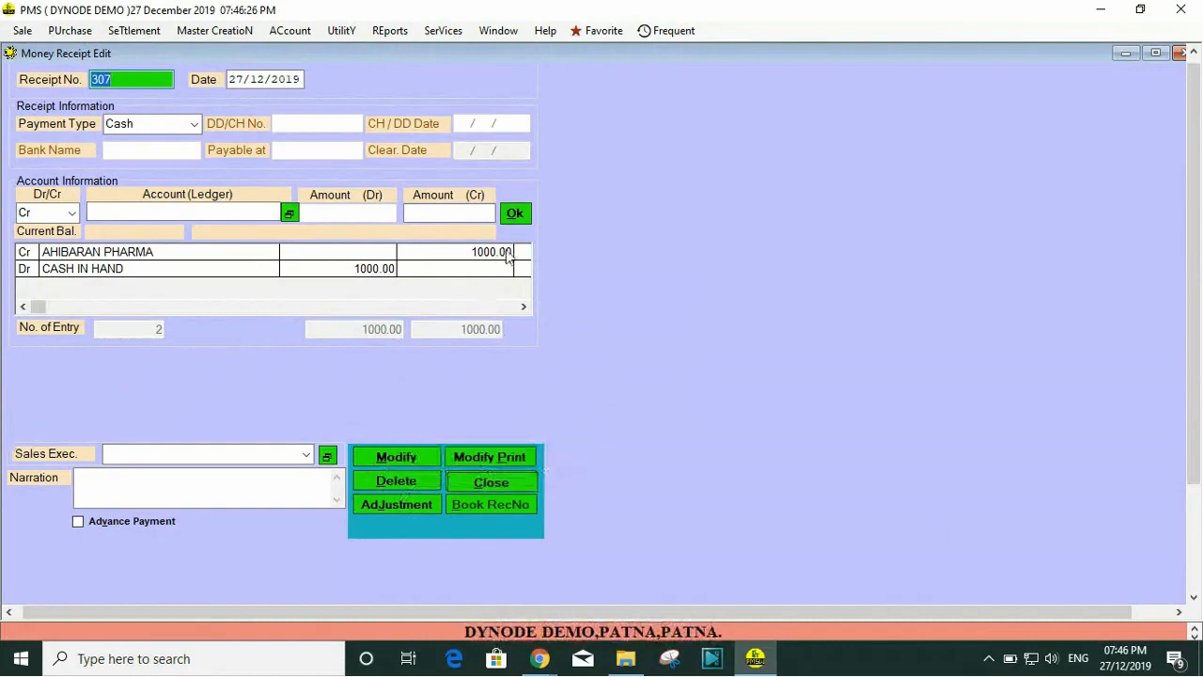
key("Escape")
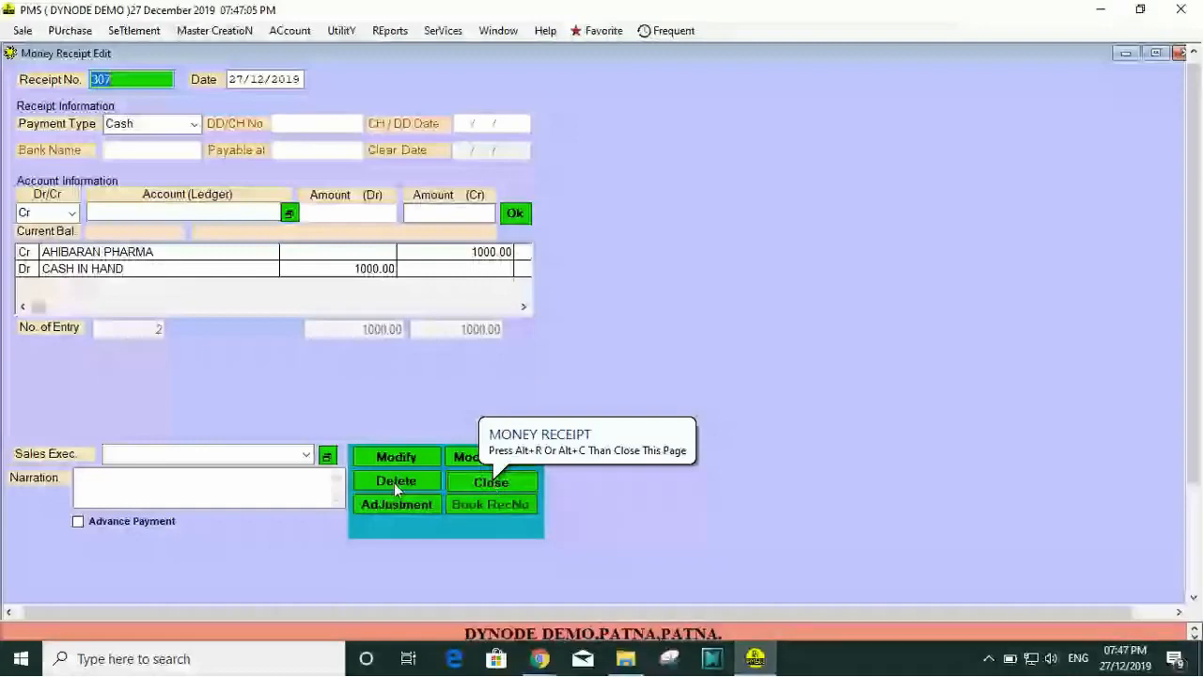
key("alt+c")
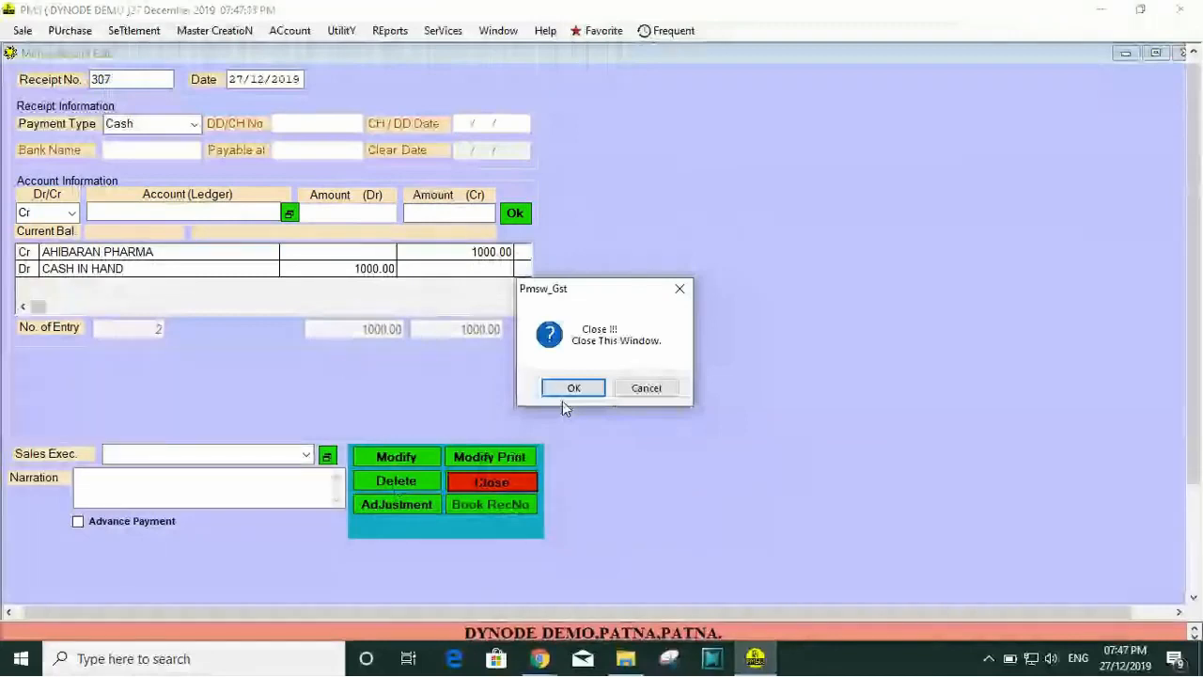
left_click(573, 388)
Step: Bring up the available sale operations
left_click(23, 30)
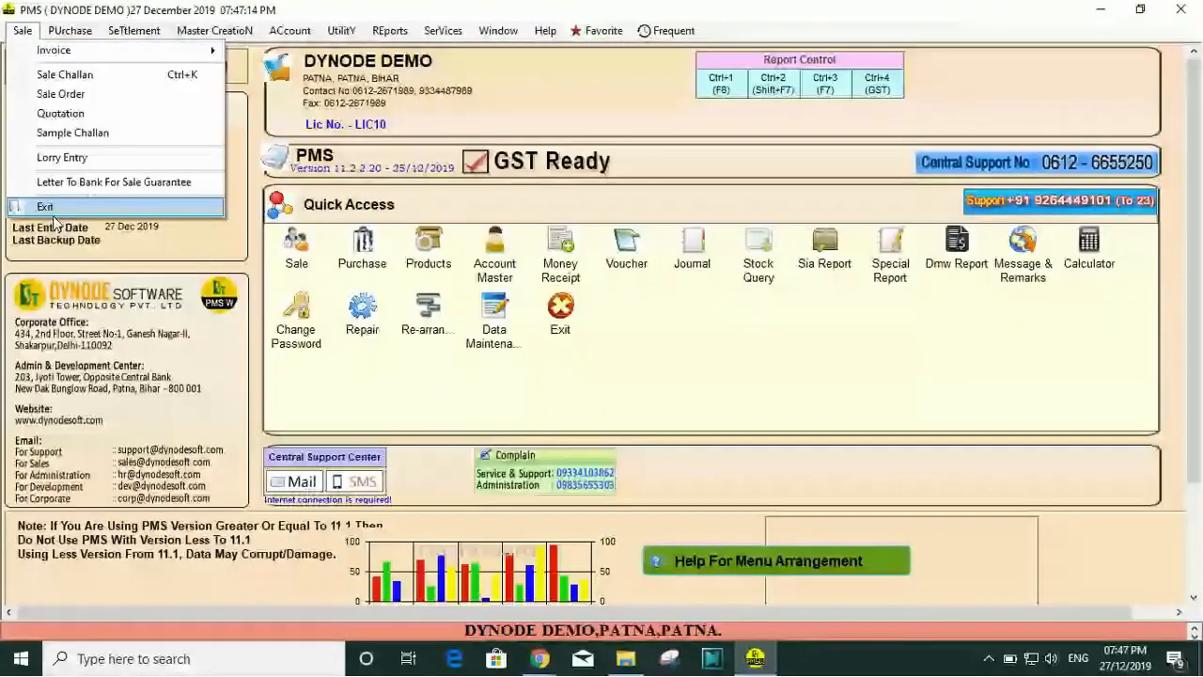